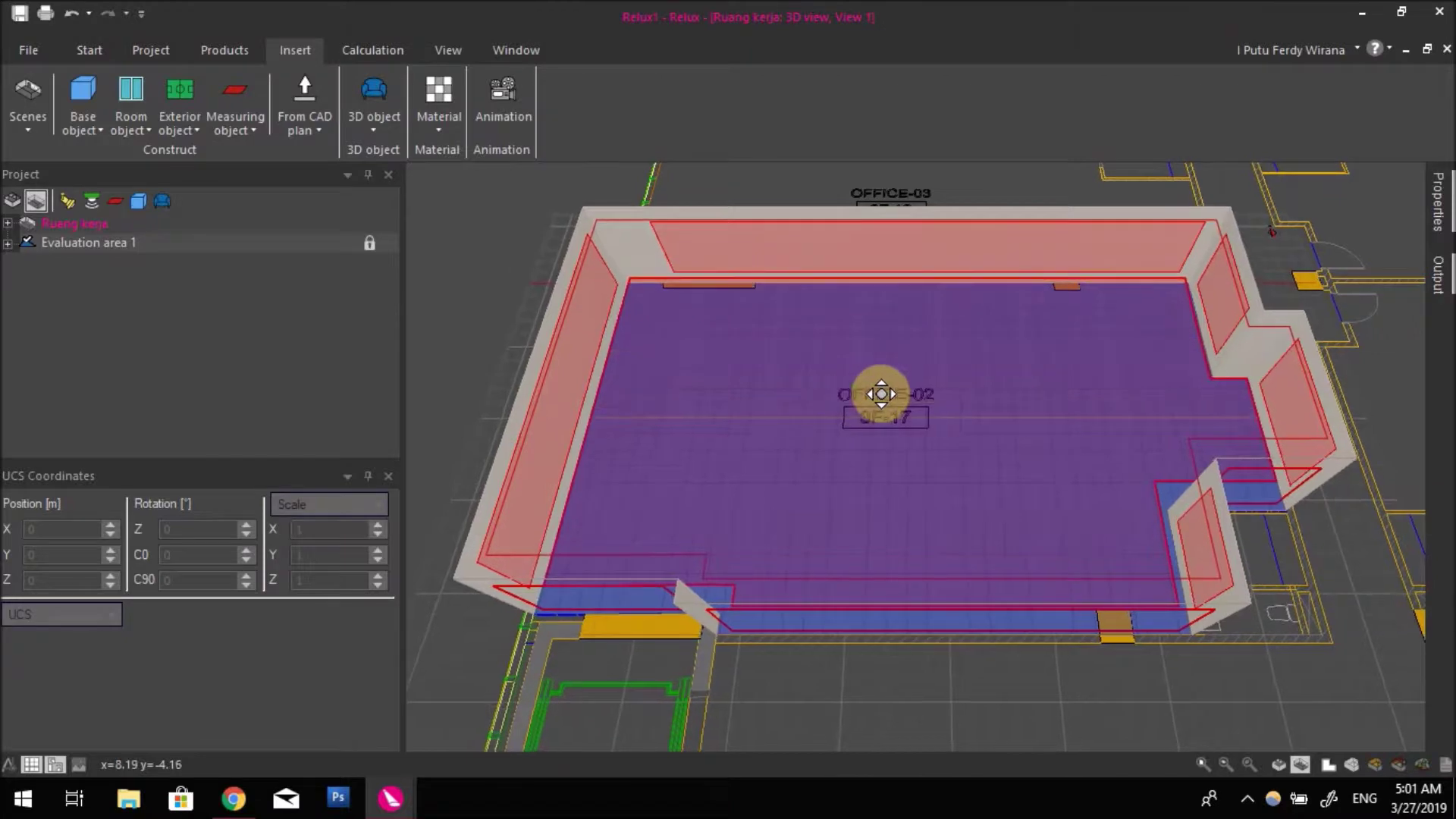
- Open the 3D object gallery listing the office, restaurant, room, lobby and office_desk_2 furniture
{"action": "left_click", "coordinate": [383, 130]}
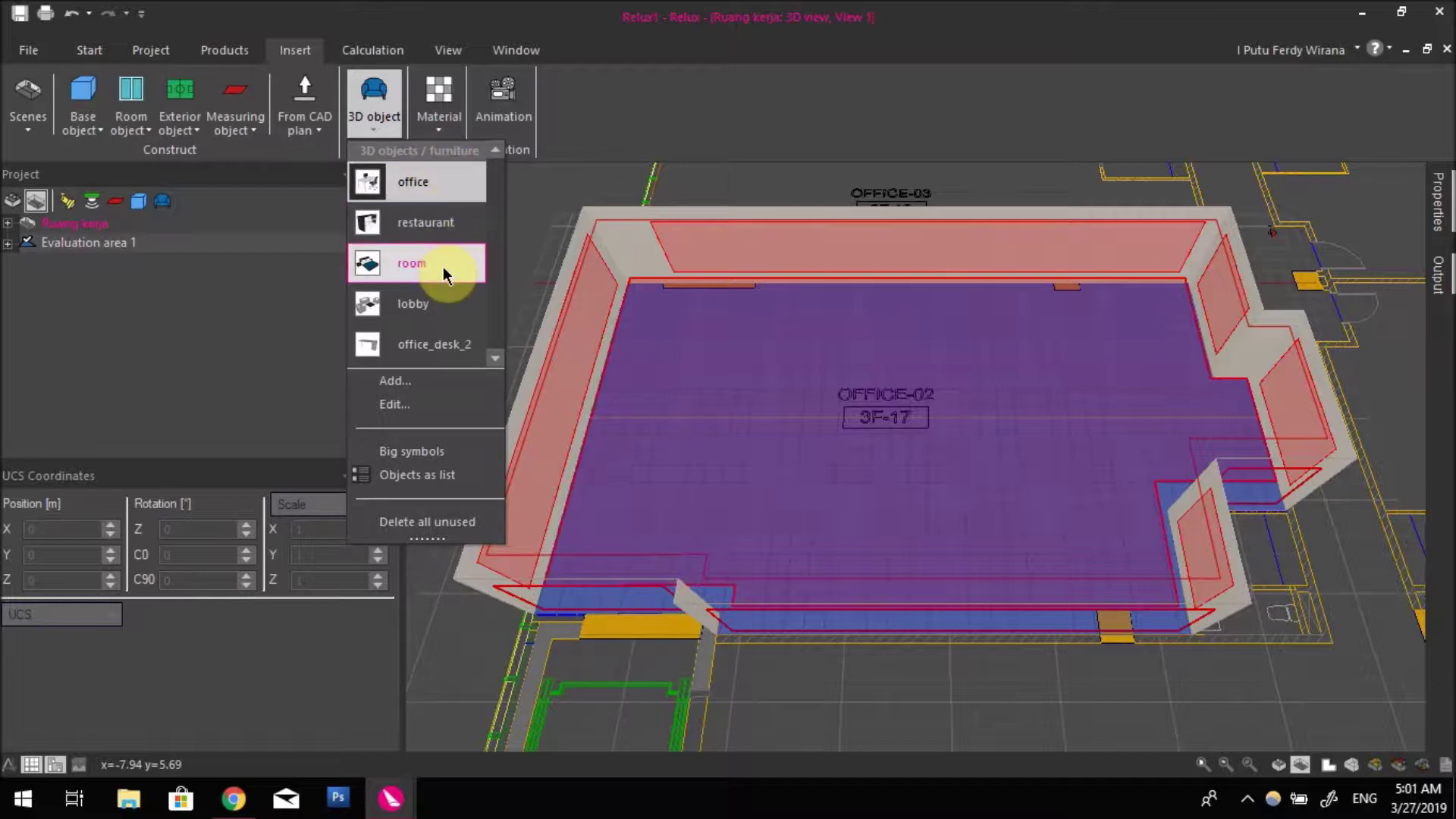
- Open the furniture library editor and look through the restaurant, room, lobby and office desk 2 entries
{"action": "left_click", "coordinate": [410, 414]}
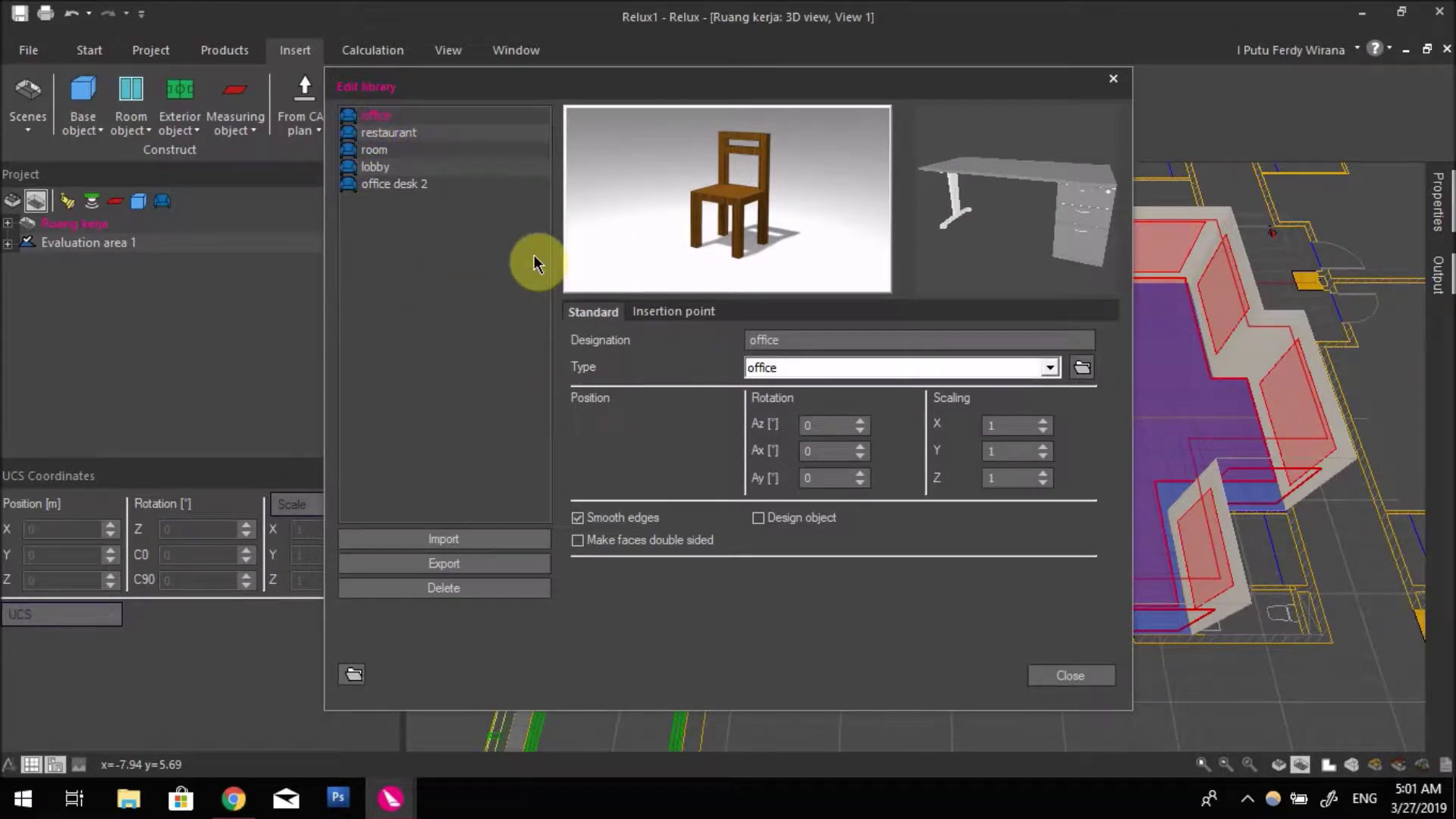
{"action": "left_click", "coordinate": [377, 134]}
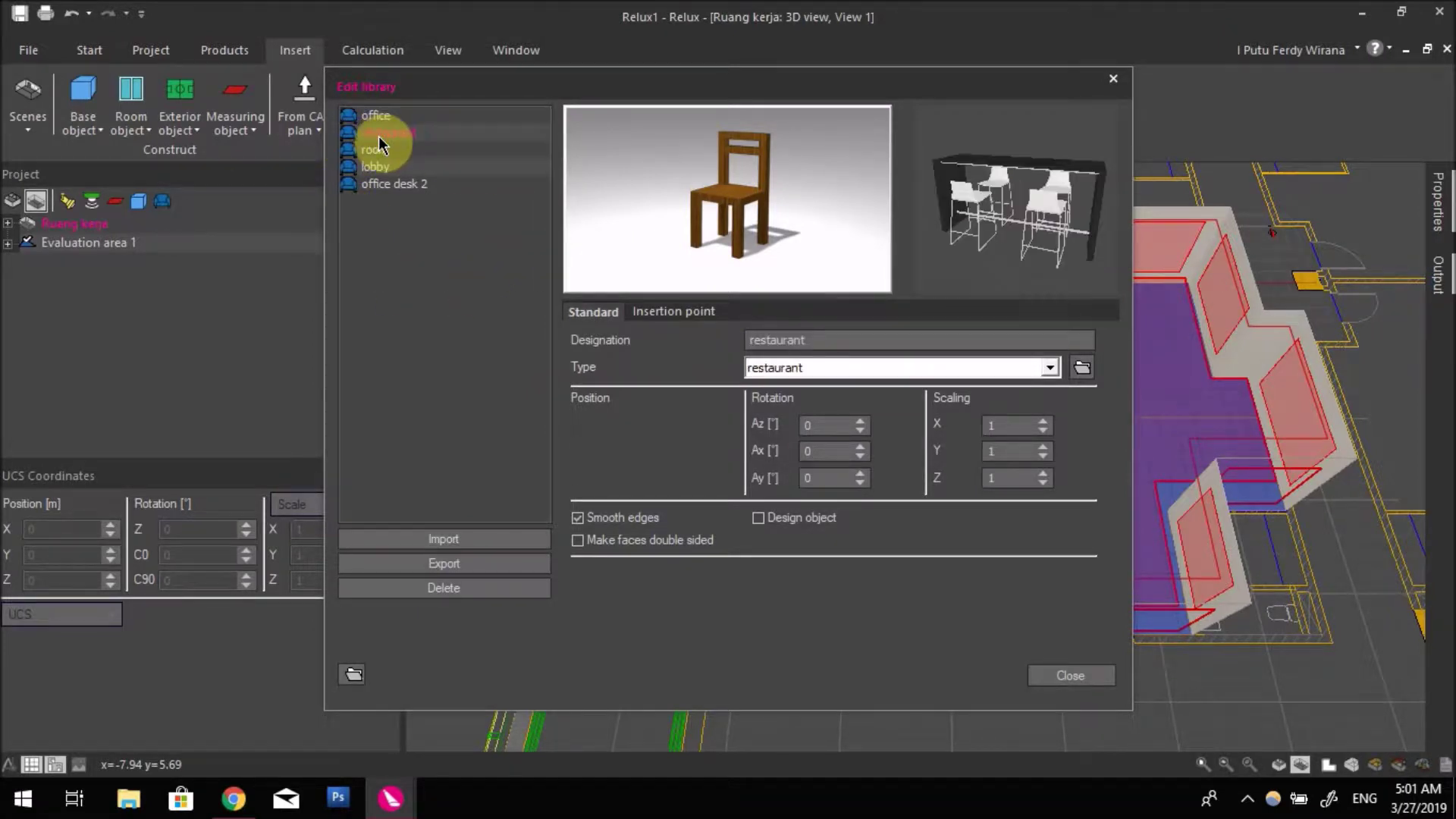
{"action": "left_click", "coordinate": [379, 149]}
{"action": "left_click", "coordinate": [383, 176]}
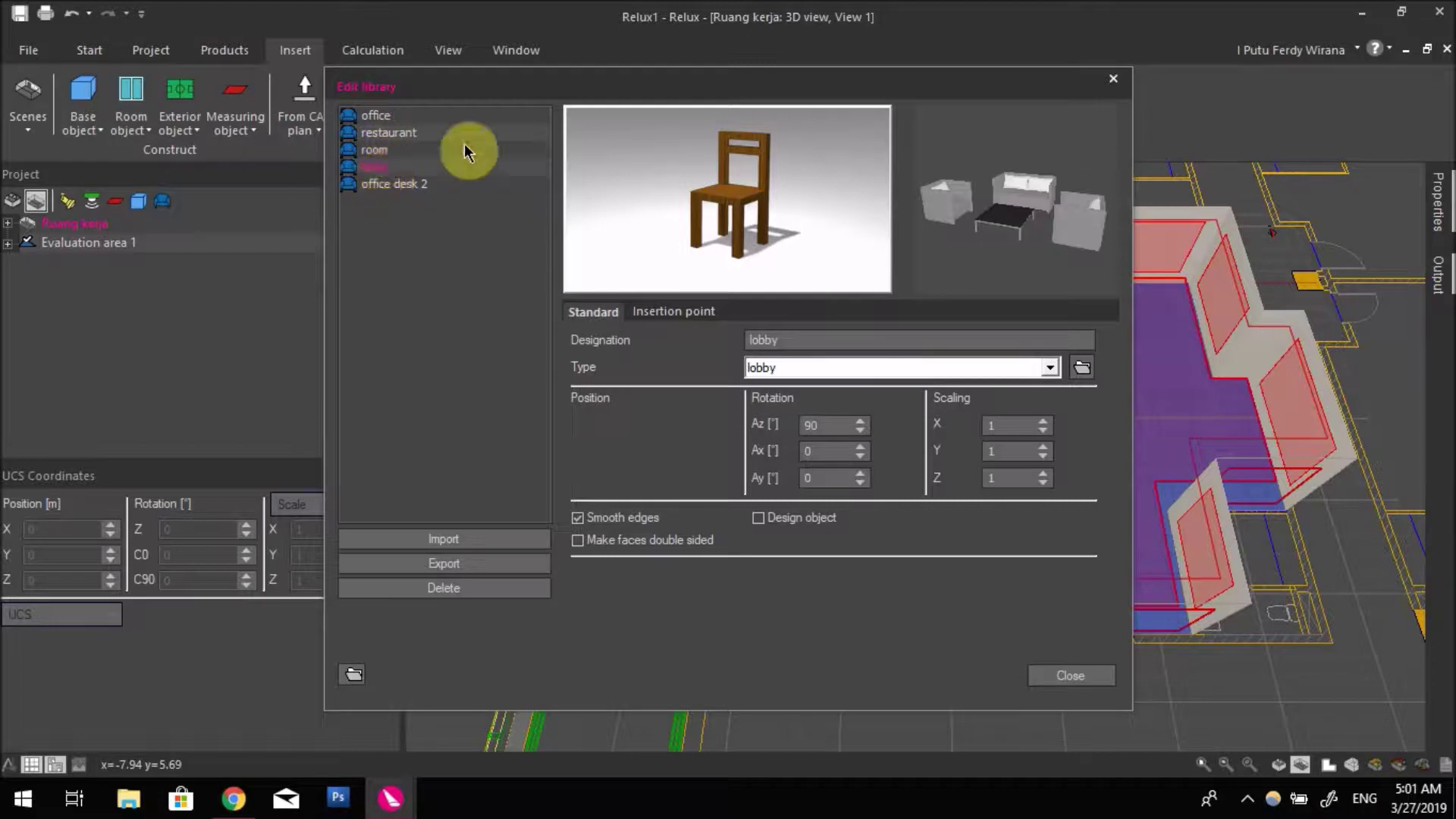
{"action": "left_click", "coordinate": [384, 187]}
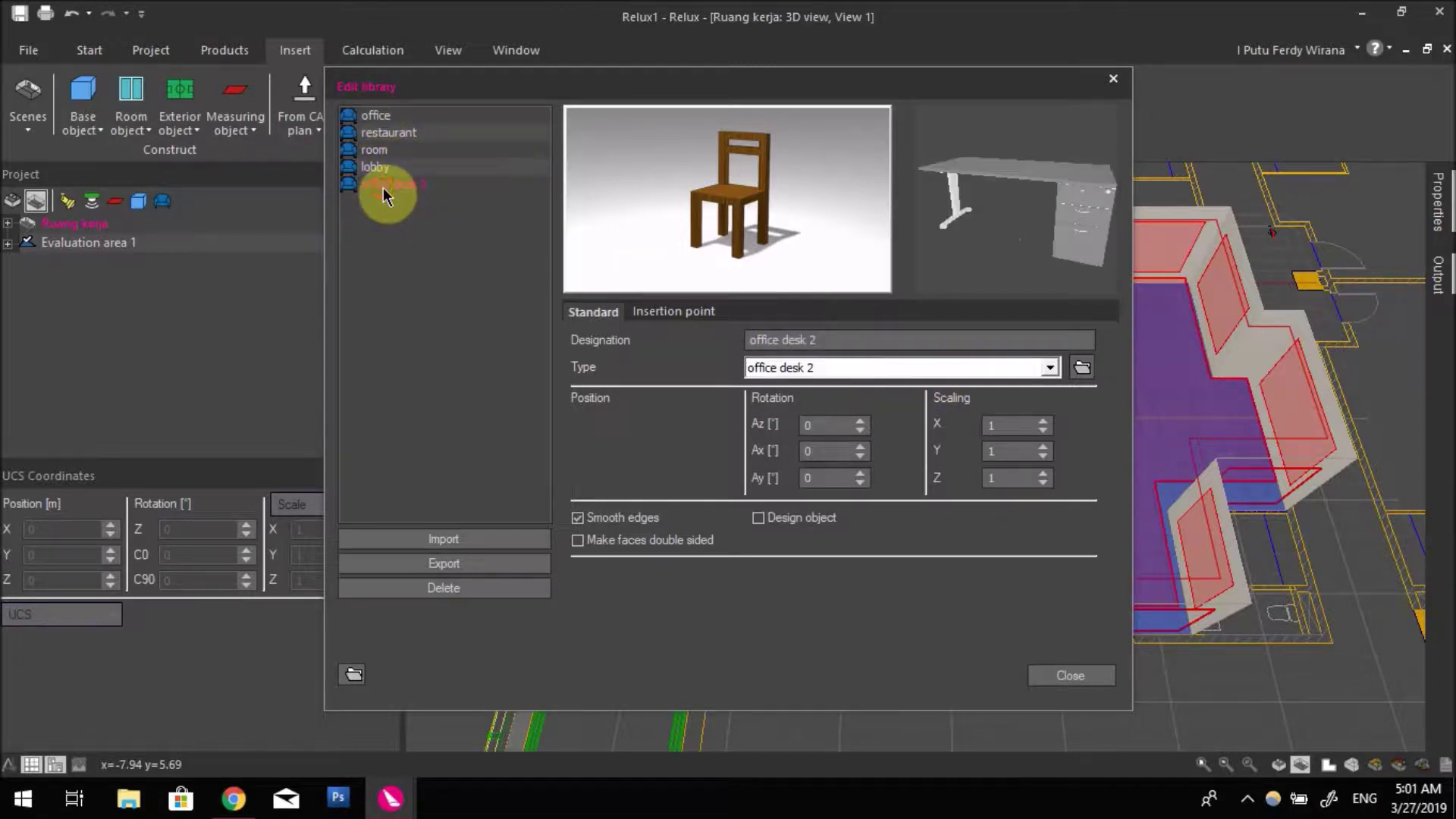
- Return to the office entry, turn its desk preview, and open the standard35.blk object catalogue
{"action": "left_click", "coordinate": [386, 133]}
{"action": "left_click", "coordinate": [375, 115]}
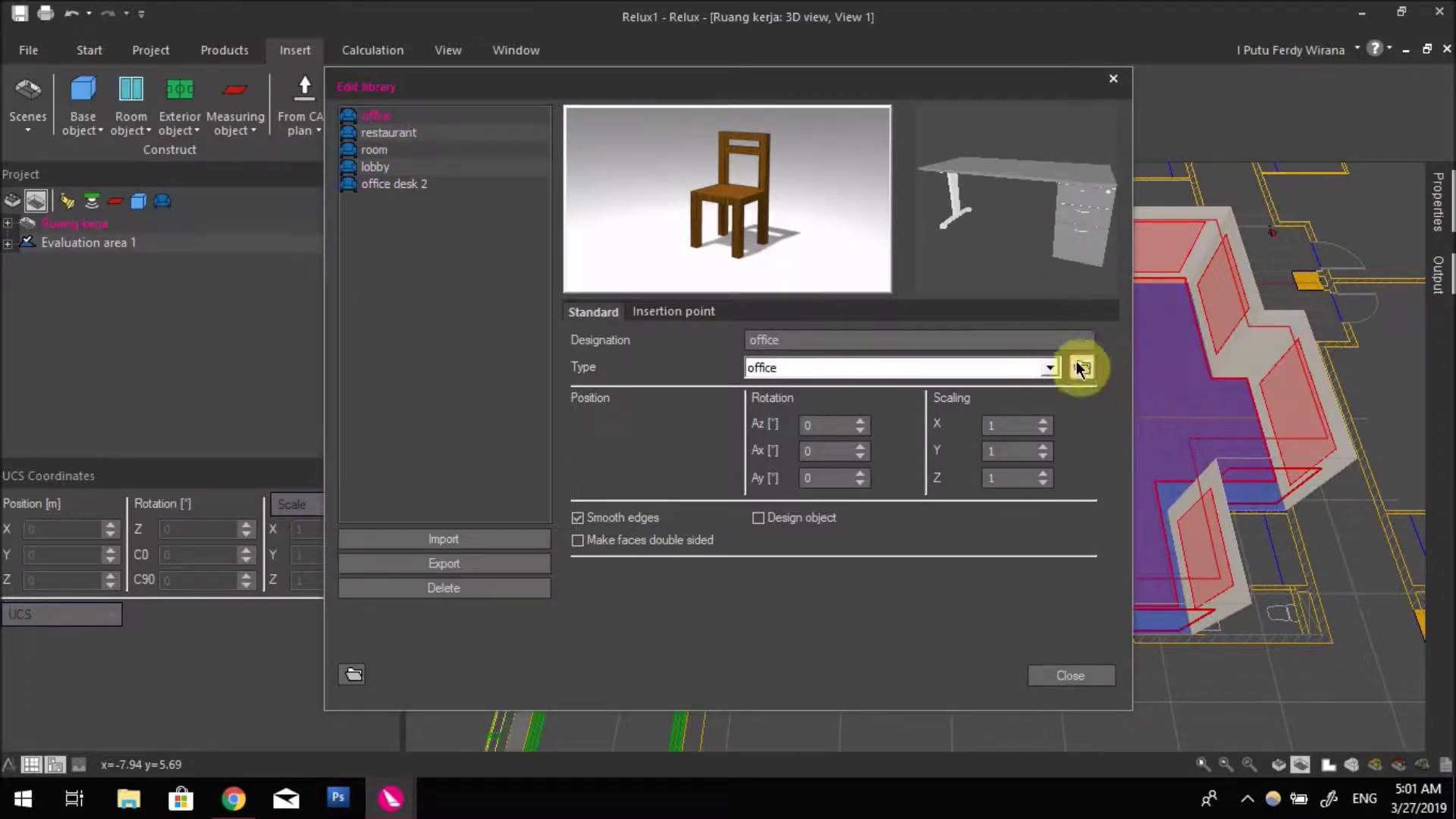
{"action": "left_click_drag", "start_coordinate": [1062, 228], "coordinate": [1030, 260]}
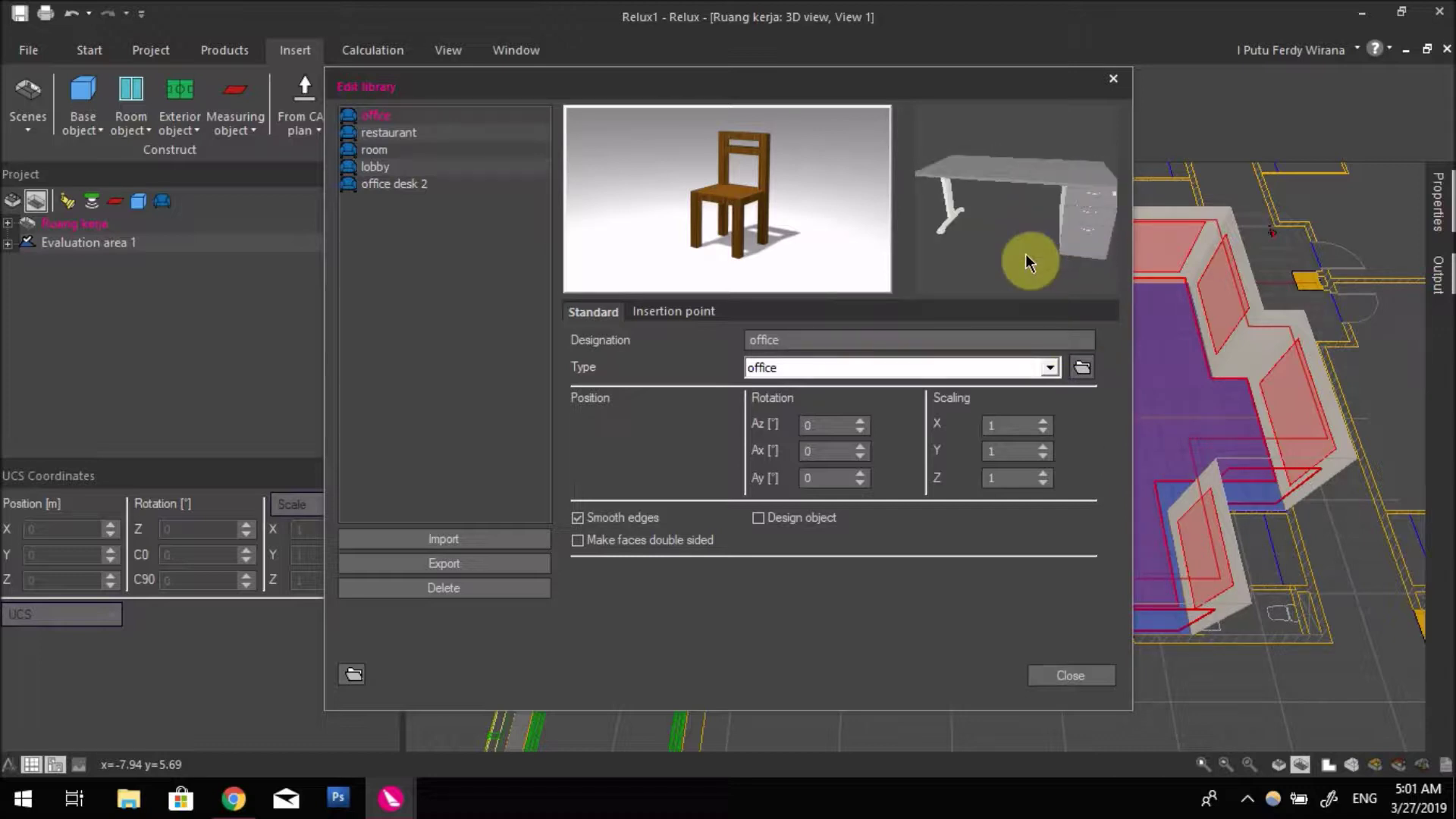
{"action": "left_click", "coordinate": [1083, 369]}
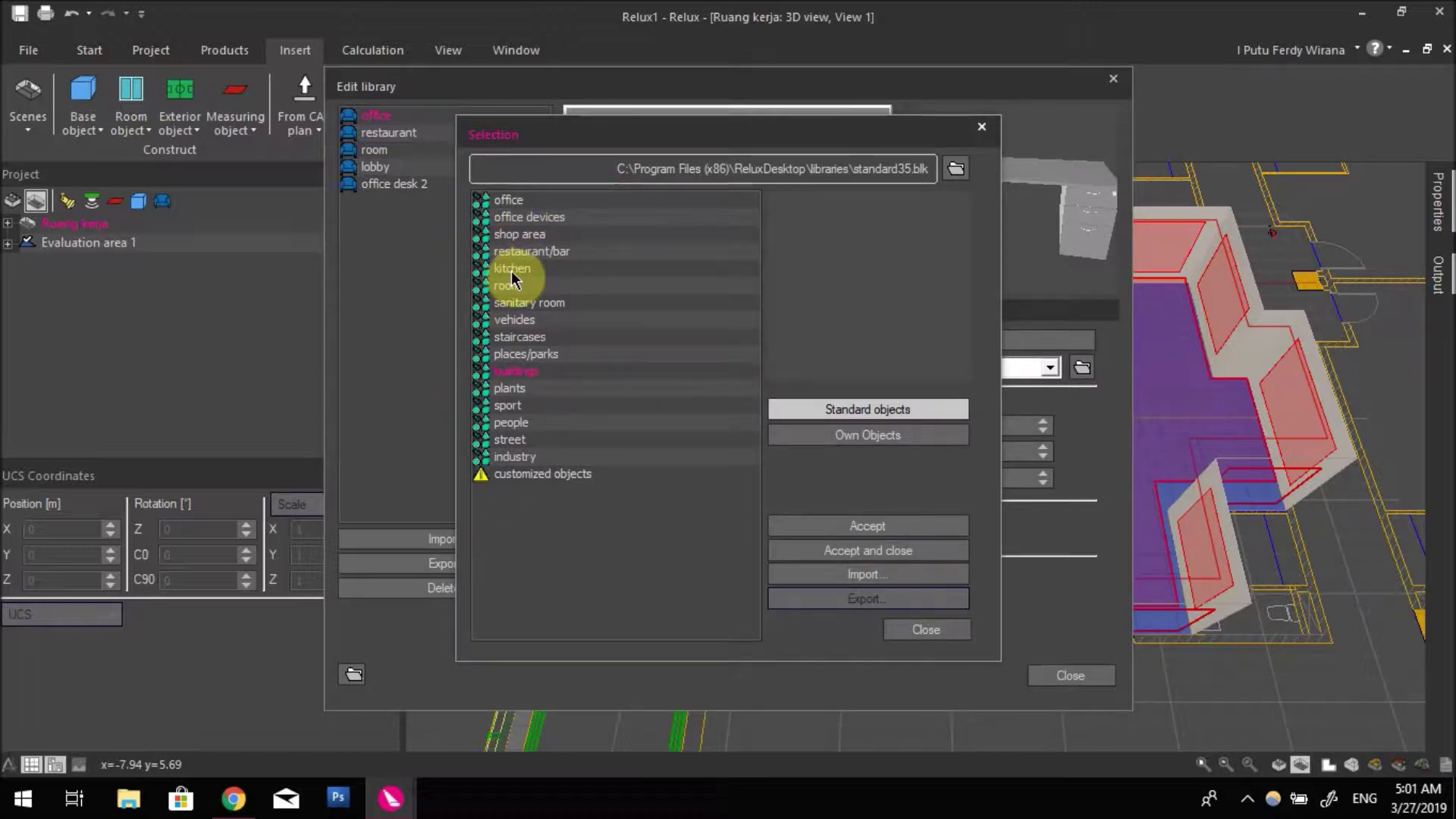
- Expand the office category and preview its chairs, desks, meeting table, shelves, sideboard and rolling bodies
{"action": "double_click", "coordinate": [507, 200]}
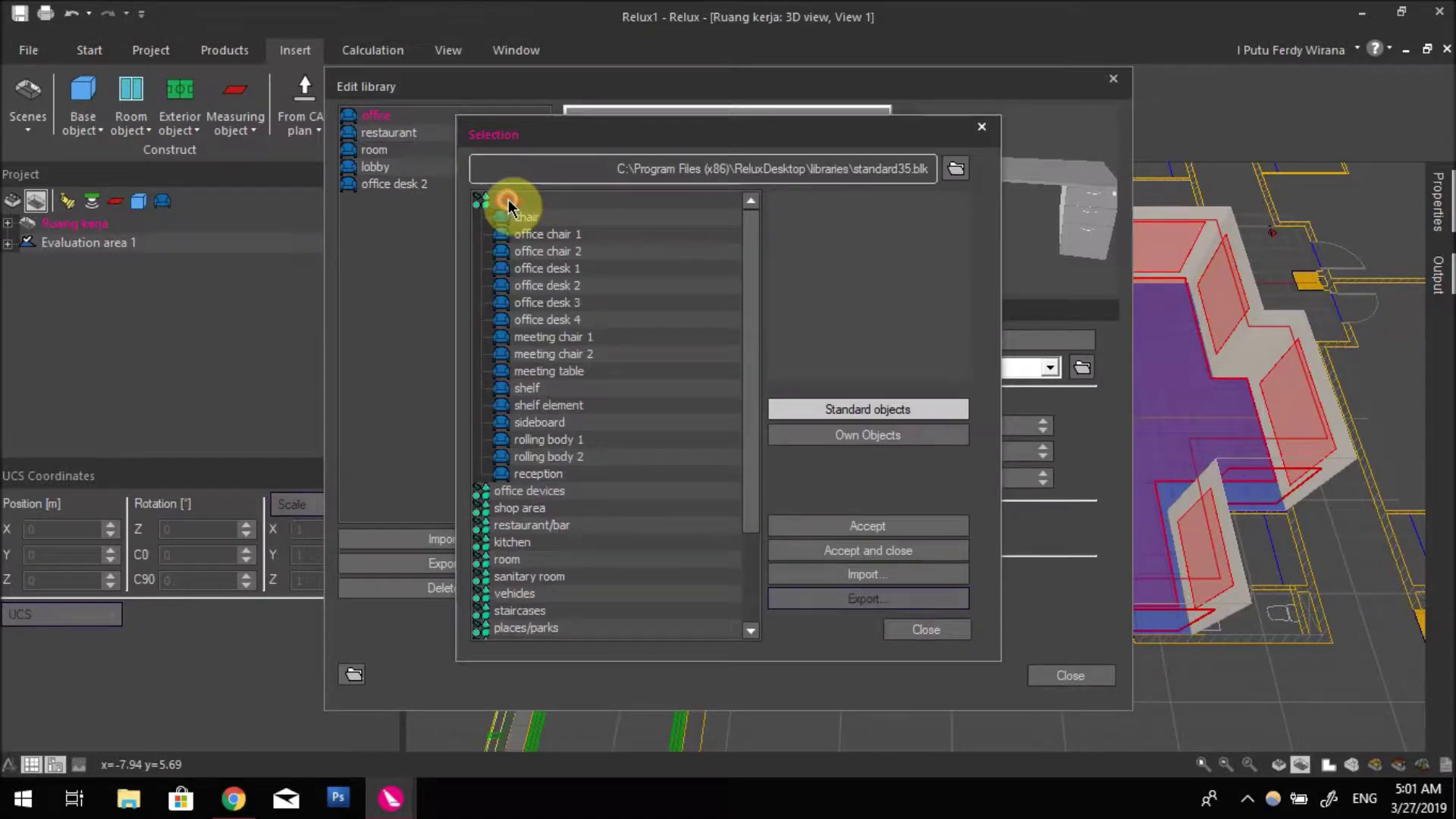
{"action": "left_click", "coordinate": [529, 219]}
{"action": "left_click", "coordinate": [530, 251]}
{"action": "left_click", "coordinate": [531, 285]}
{"action": "left_click", "coordinate": [533, 303]}
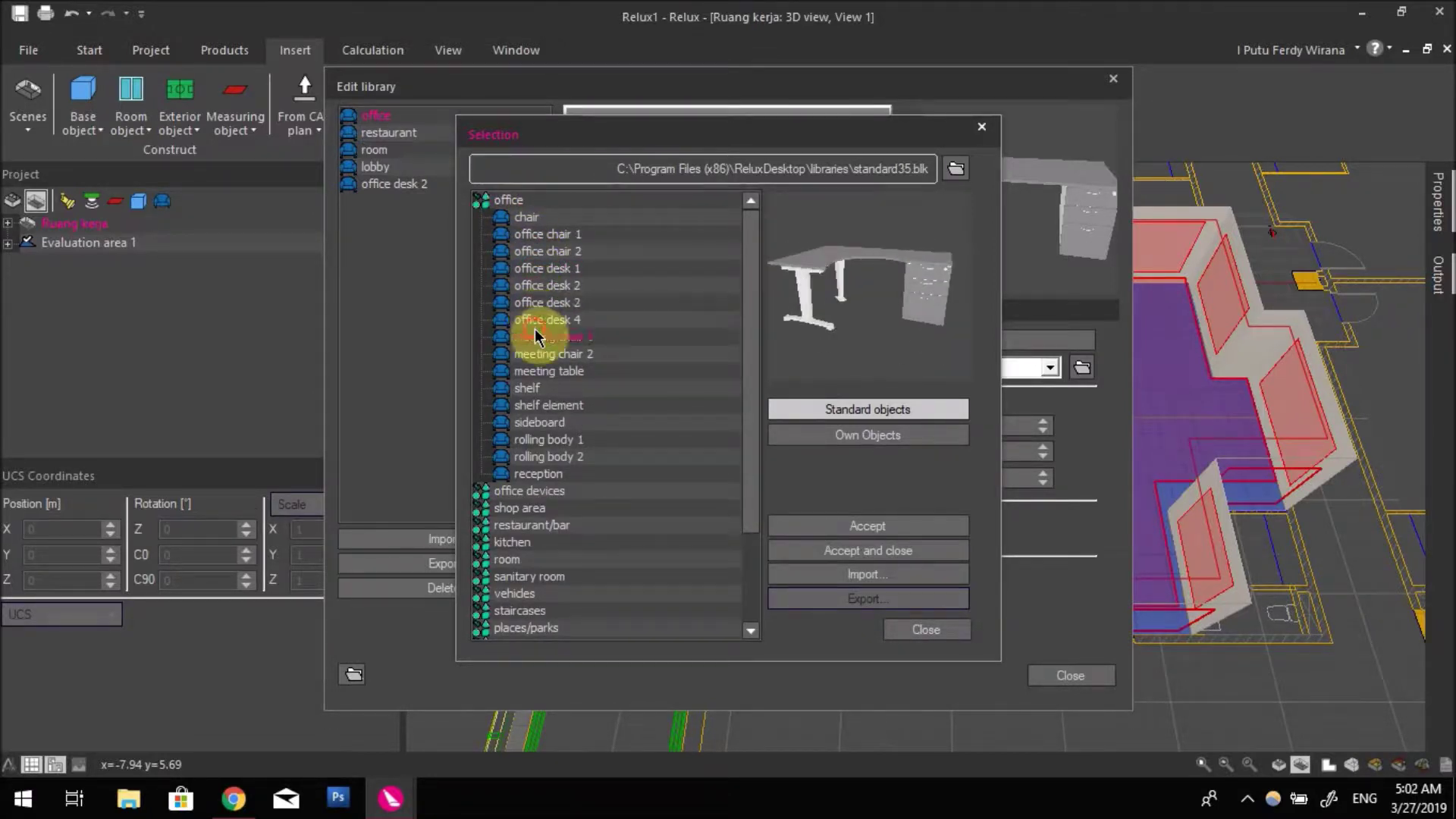
{"action": "left_click", "coordinate": [533, 353]}
{"action": "left_click", "coordinate": [536, 371]}
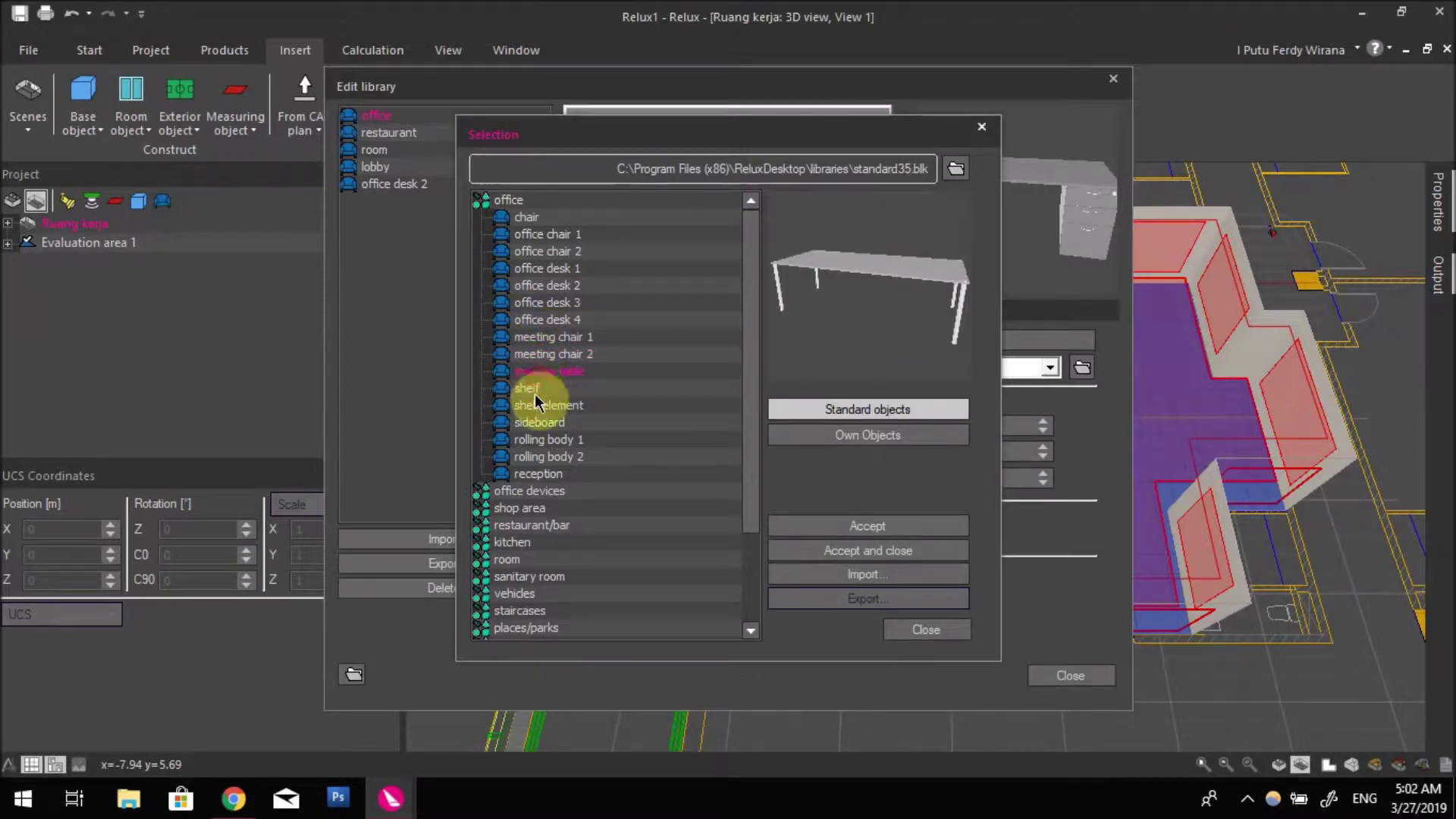
{"action": "left_click", "coordinate": [539, 388]}
{"action": "left_click", "coordinate": [540, 405]}
{"action": "left_click", "coordinate": [540, 423]}
{"action": "left_click", "coordinate": [542, 439]}
{"action": "left_click", "coordinate": [543, 456]}
{"action": "left_click", "coordinate": [545, 337]}
- Select office desk 4, inspect its preview, and accept it for the office entry
{"action": "left_click", "coordinate": [544, 321]}
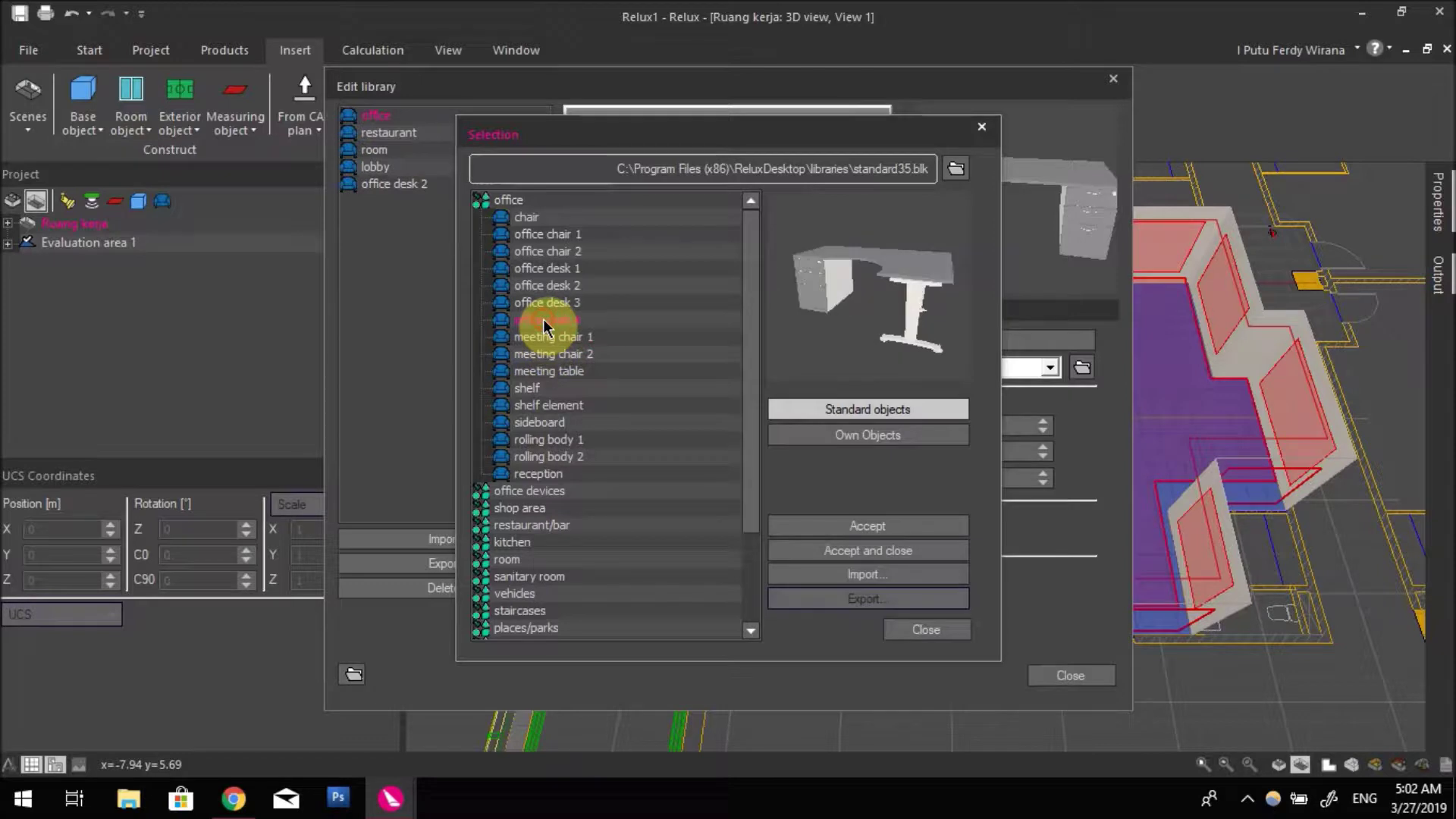
{"action": "left_click_drag", "start_coordinate": [825, 270], "coordinate": [909, 291]}
{"action": "left_click_drag", "start_coordinate": [797, 296], "coordinate": [852, 293]}
{"action": "left_click", "coordinate": [861, 529]}
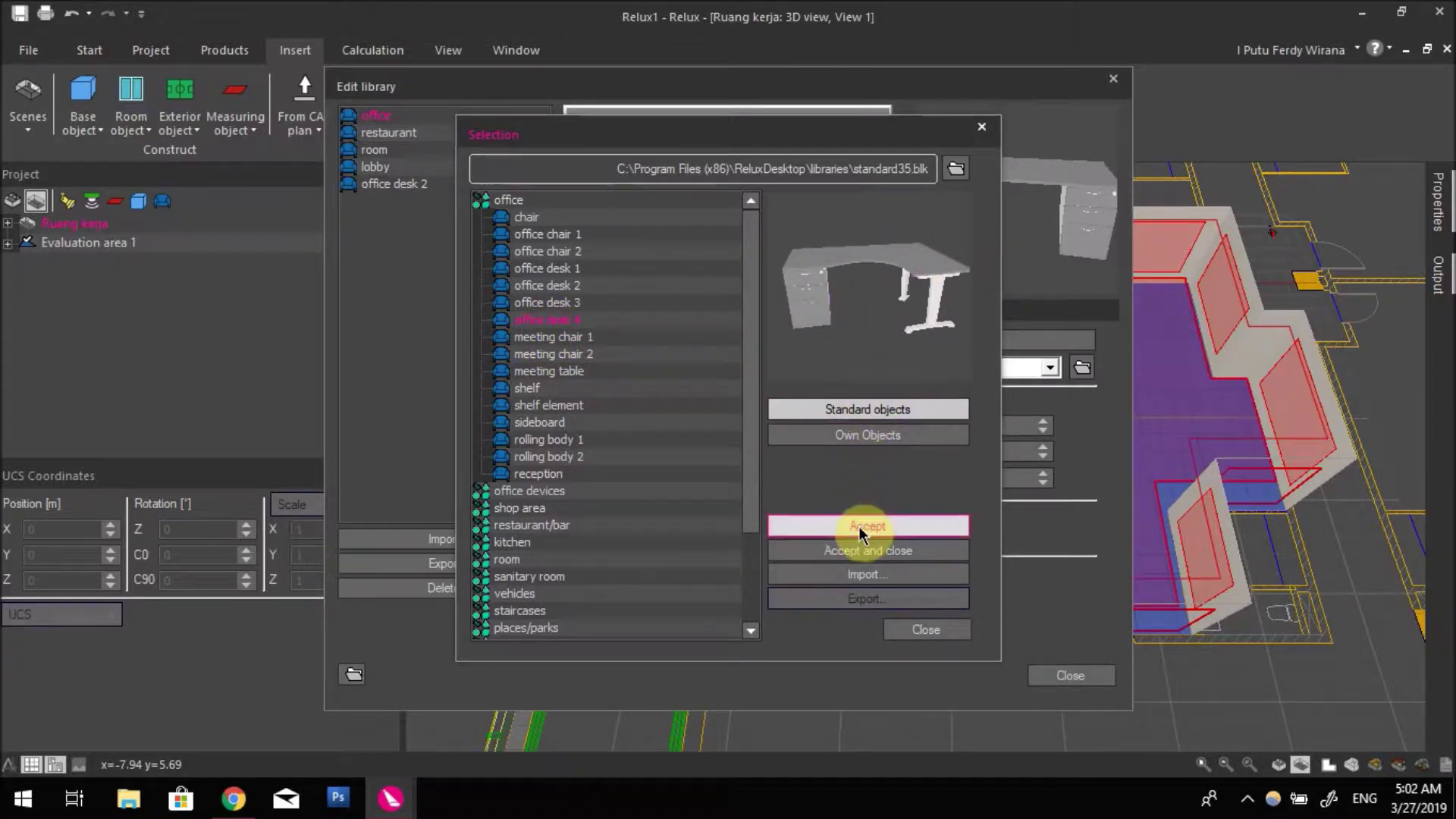
{"action": "left_click", "coordinate": [862, 552]}
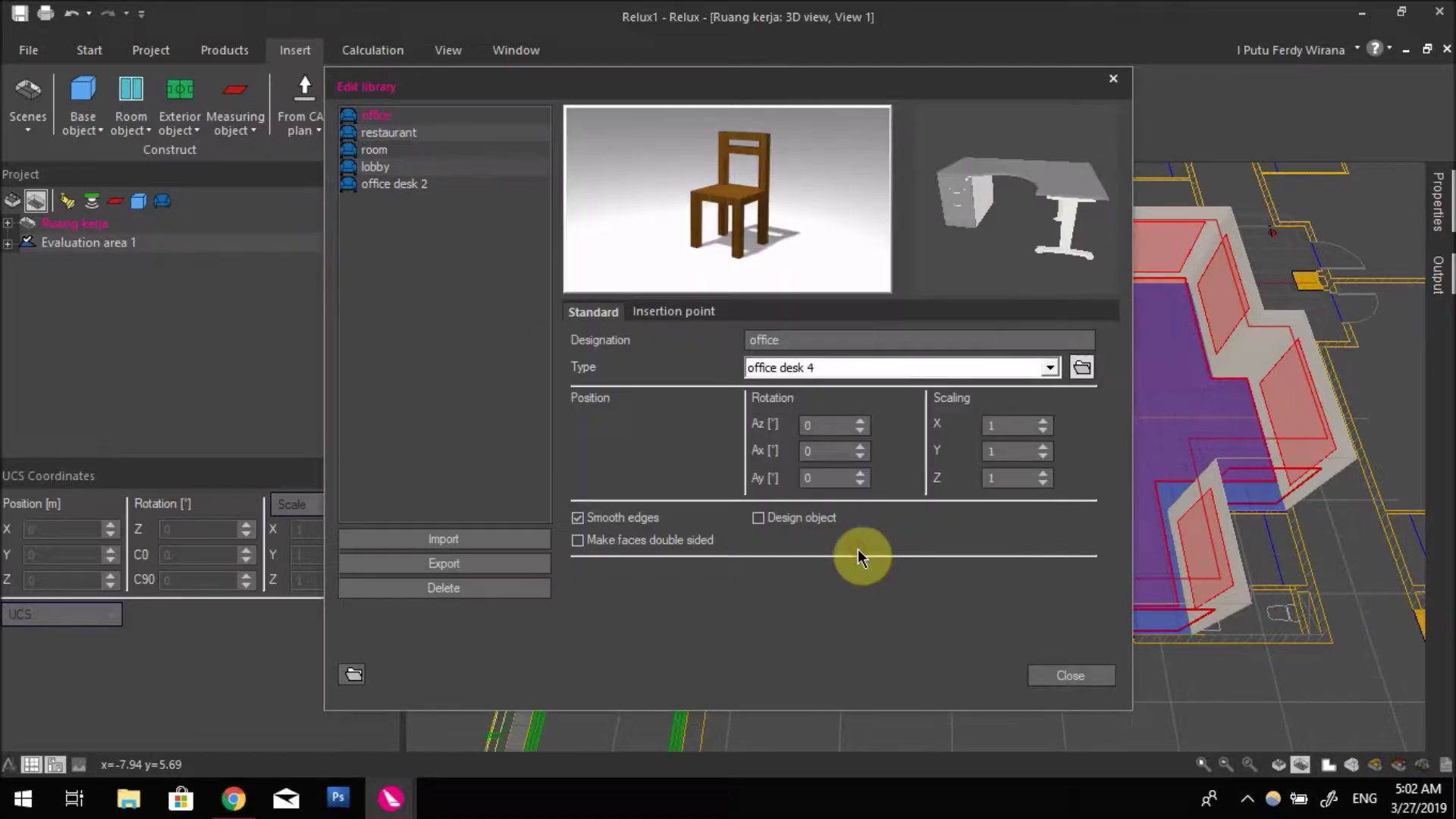
- Rotate the office desk 4 preview to check it, then close the library editor
{"action": "left_click_drag", "start_coordinate": [946, 230], "coordinate": [1050, 179]}
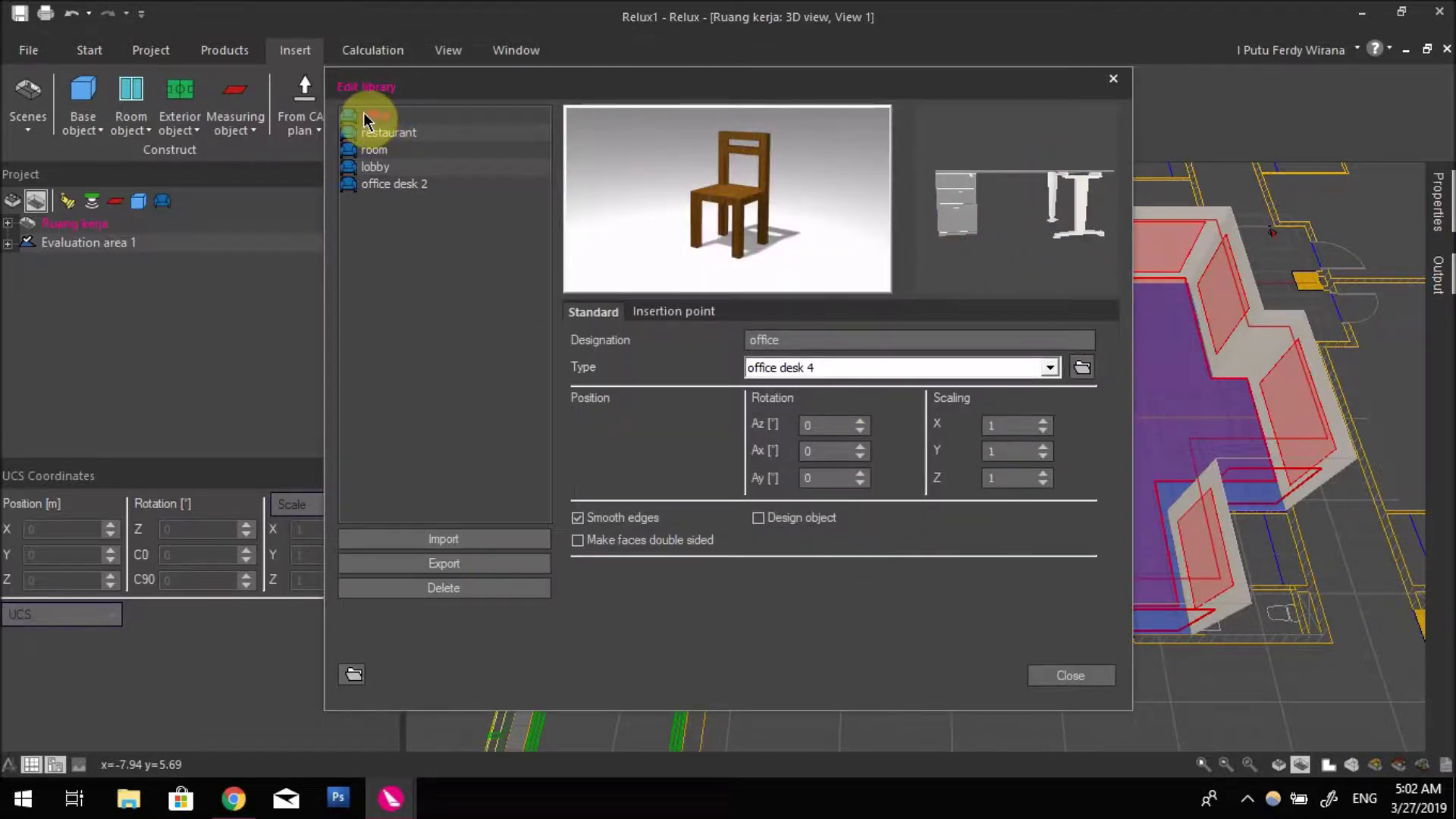
{"action": "left_click_drag", "start_coordinate": [951, 152], "coordinate": [1043, 273]}
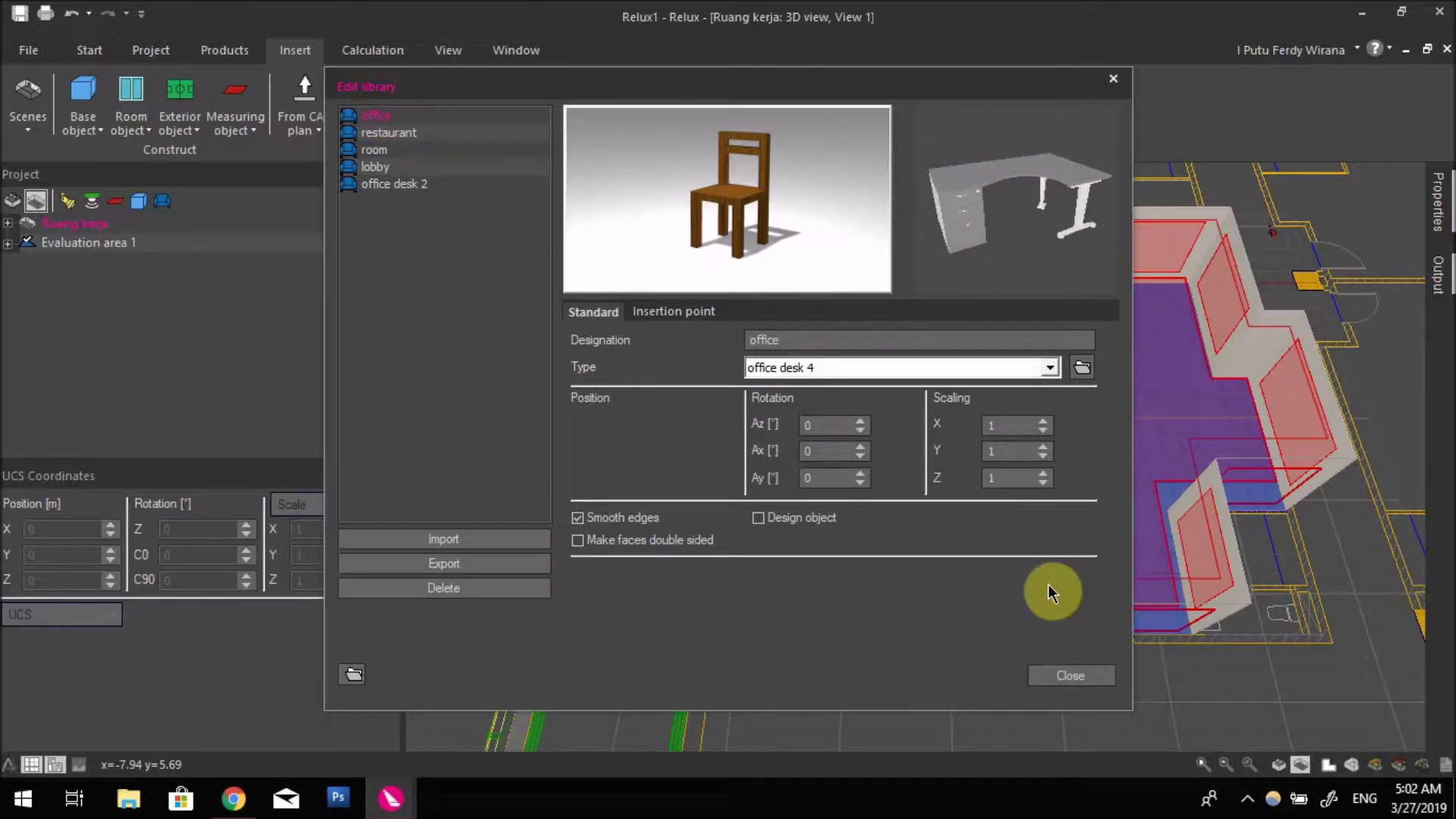
{"action": "left_click", "coordinate": [1058, 675]}
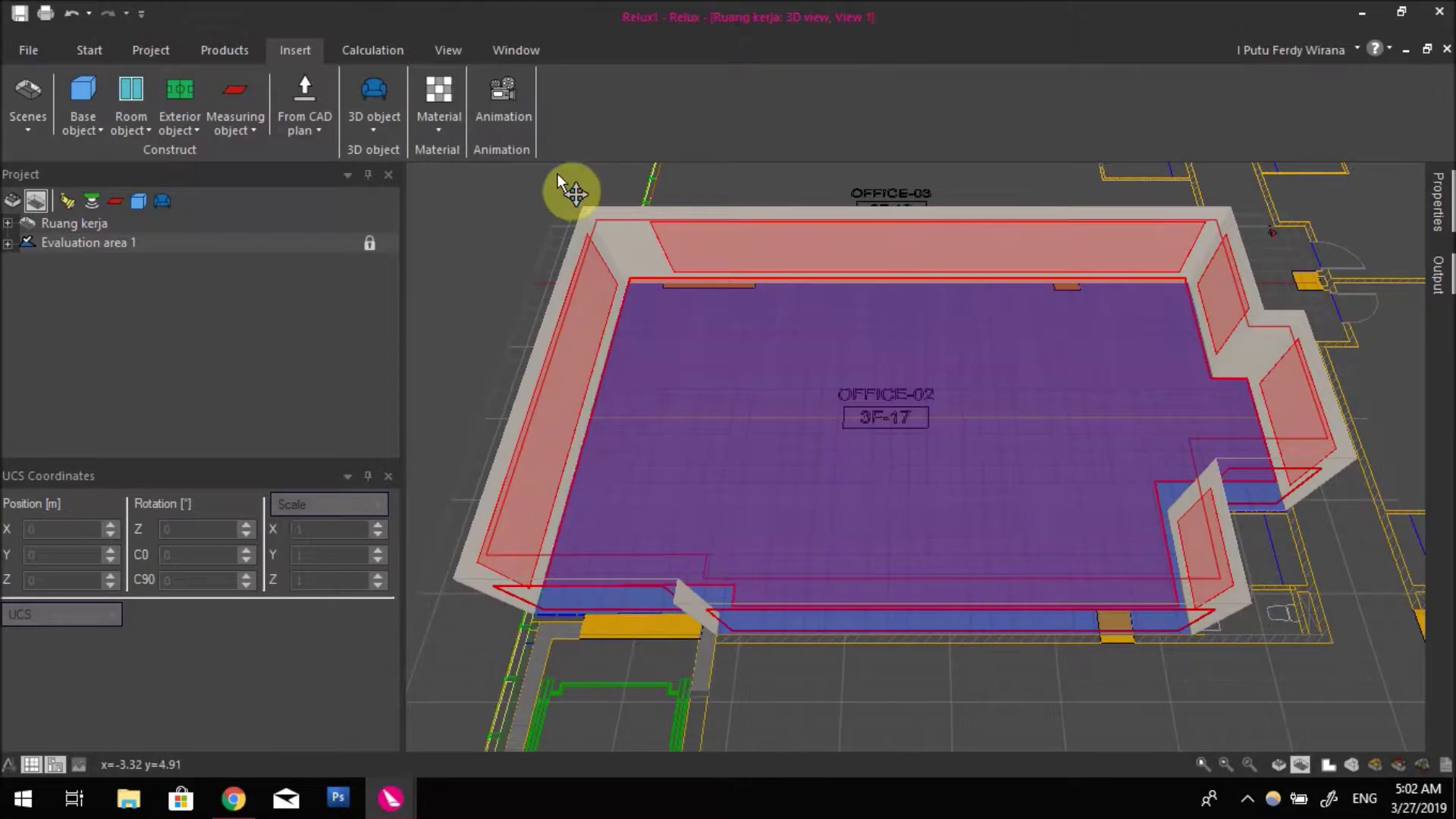
- Place the office desk from the 3D object gallery in OFFICE-02's floor plan at X 1, Y -1.5
{"action": "left_click", "coordinate": [380, 130]}
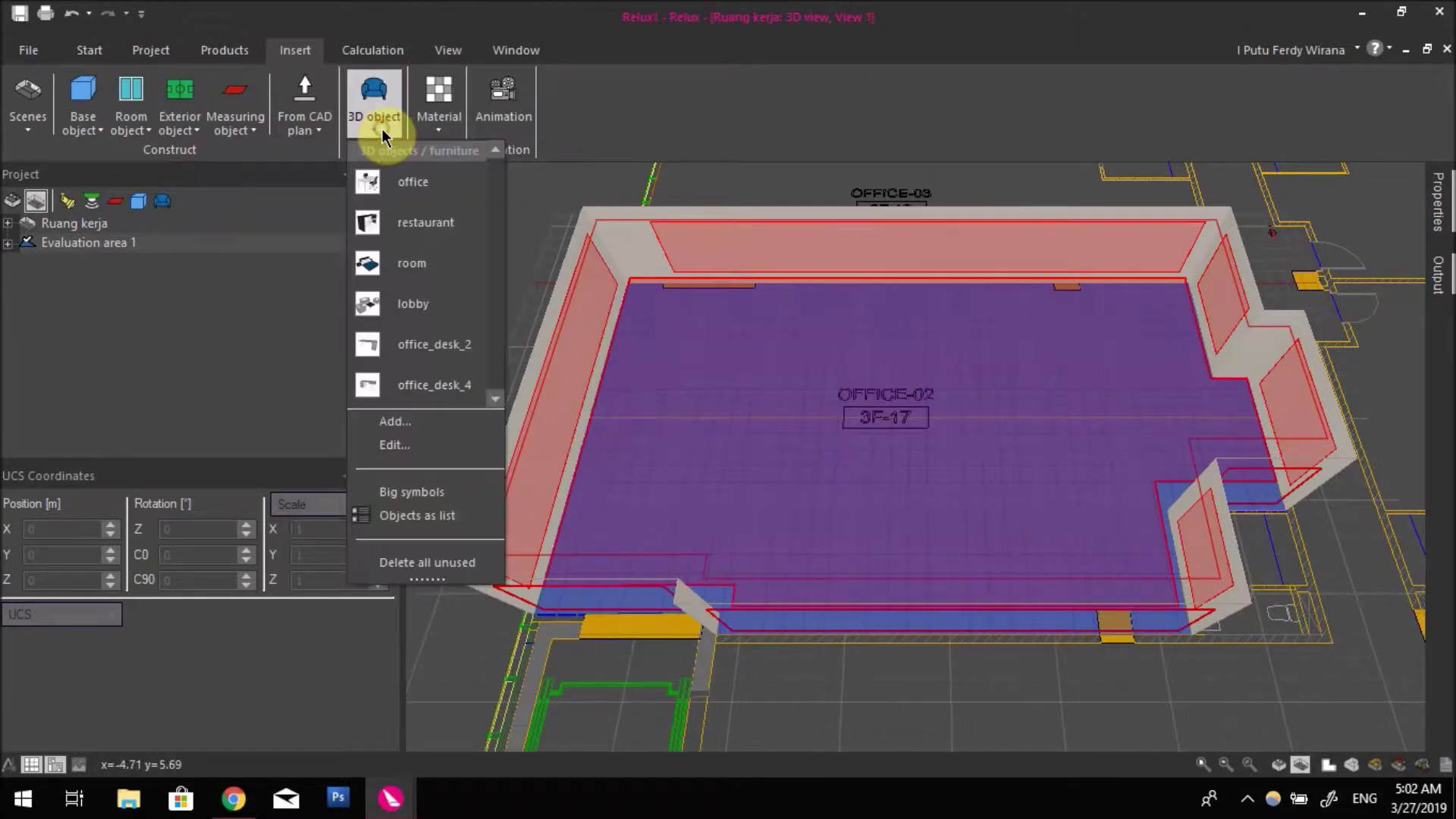
{"action": "left_click", "coordinate": [427, 189]}
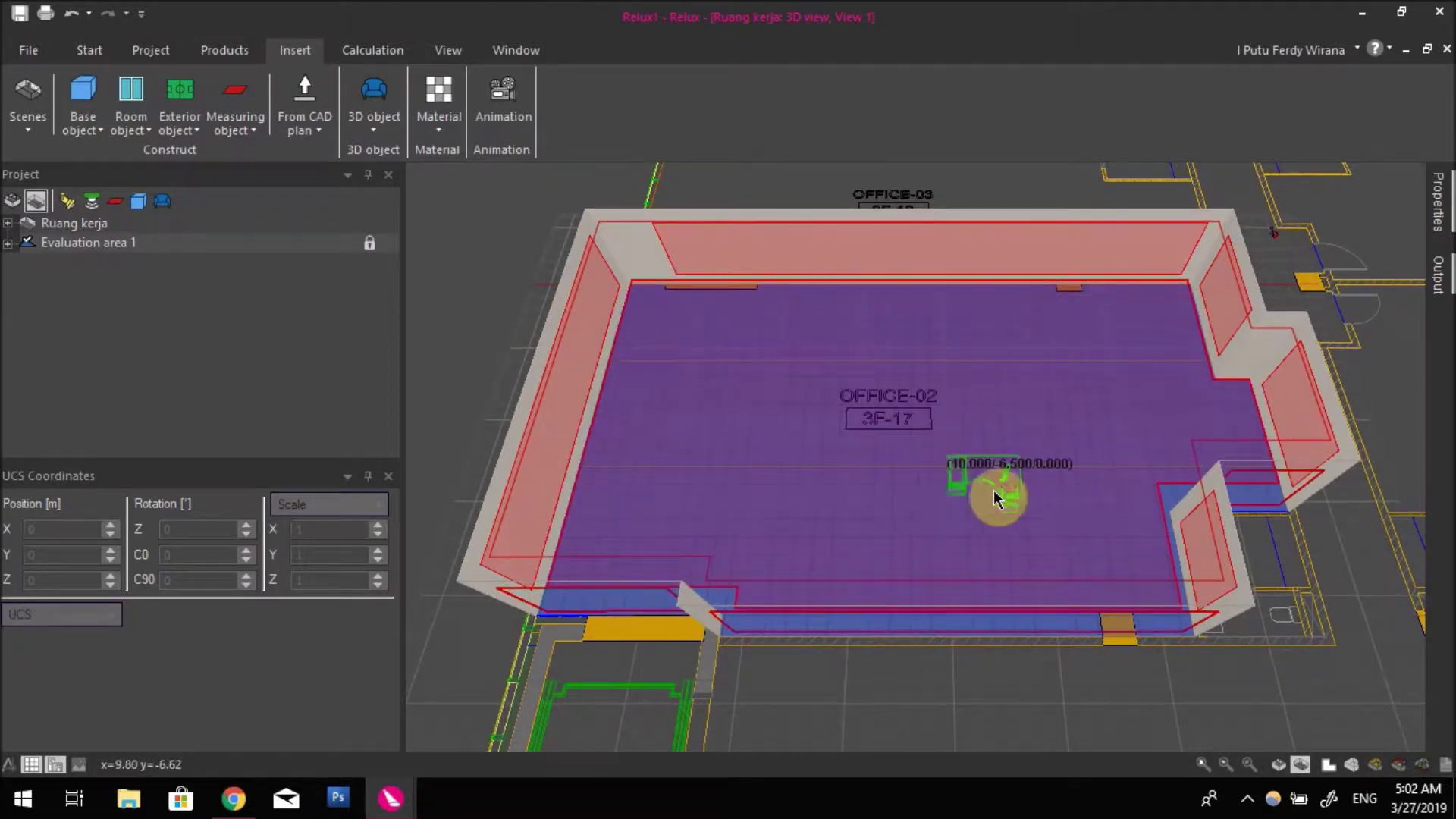
{"action": "left_click", "coordinate": [1329, 764]}
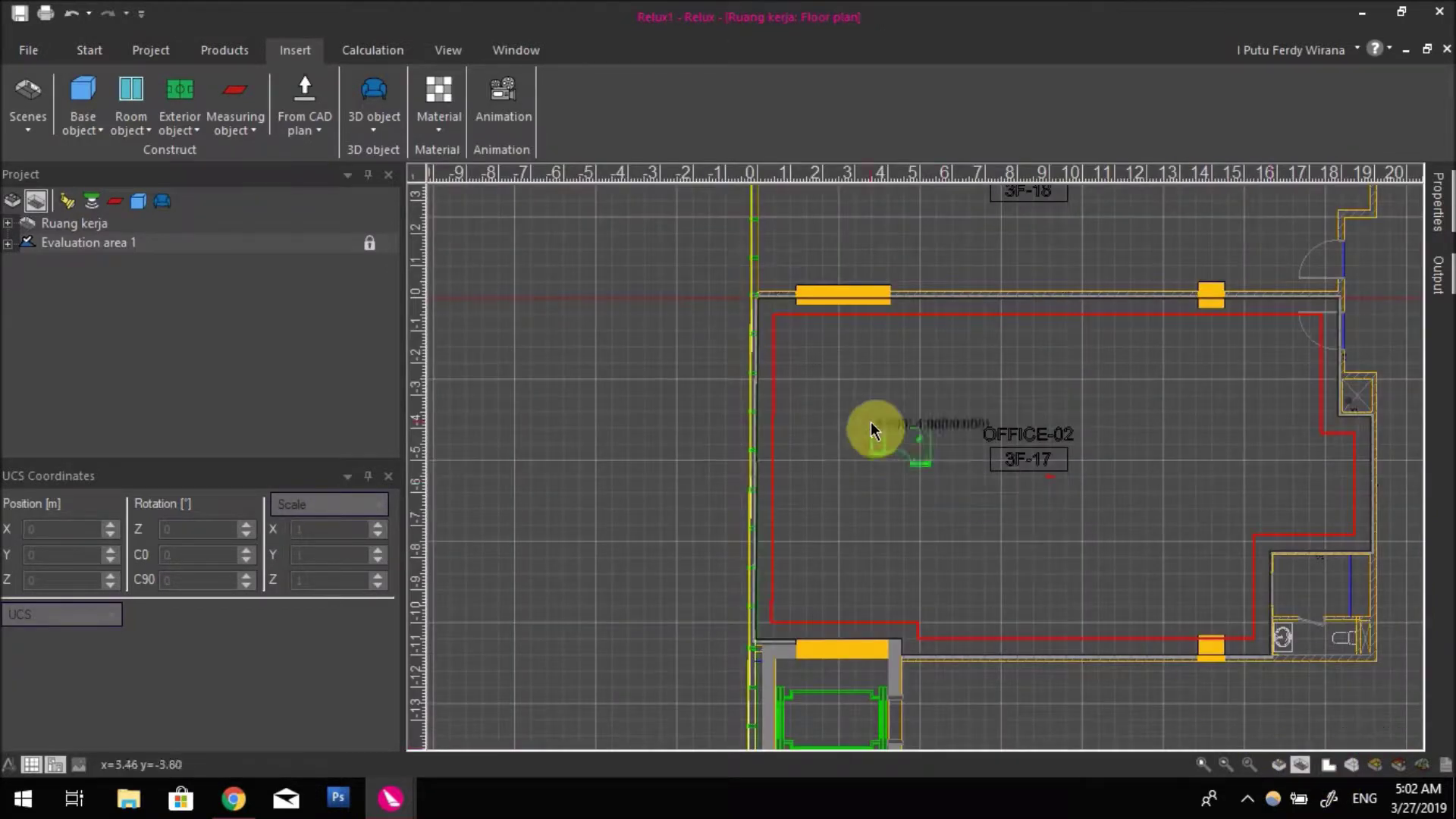
{"action": "scroll", "coordinate": [871, 425], "scroll_direction": "up", "scroll_amount": 3}
{"action": "scroll", "coordinate": [811, 410], "scroll_direction": "down", "scroll_amount": 2}
{"action": "scroll", "coordinate": [758, 414], "scroll_direction": "up", "scroll_amount": 2}
{"action": "scroll", "coordinate": [588, 327], "scroll_direction": "up", "scroll_amount": 2}
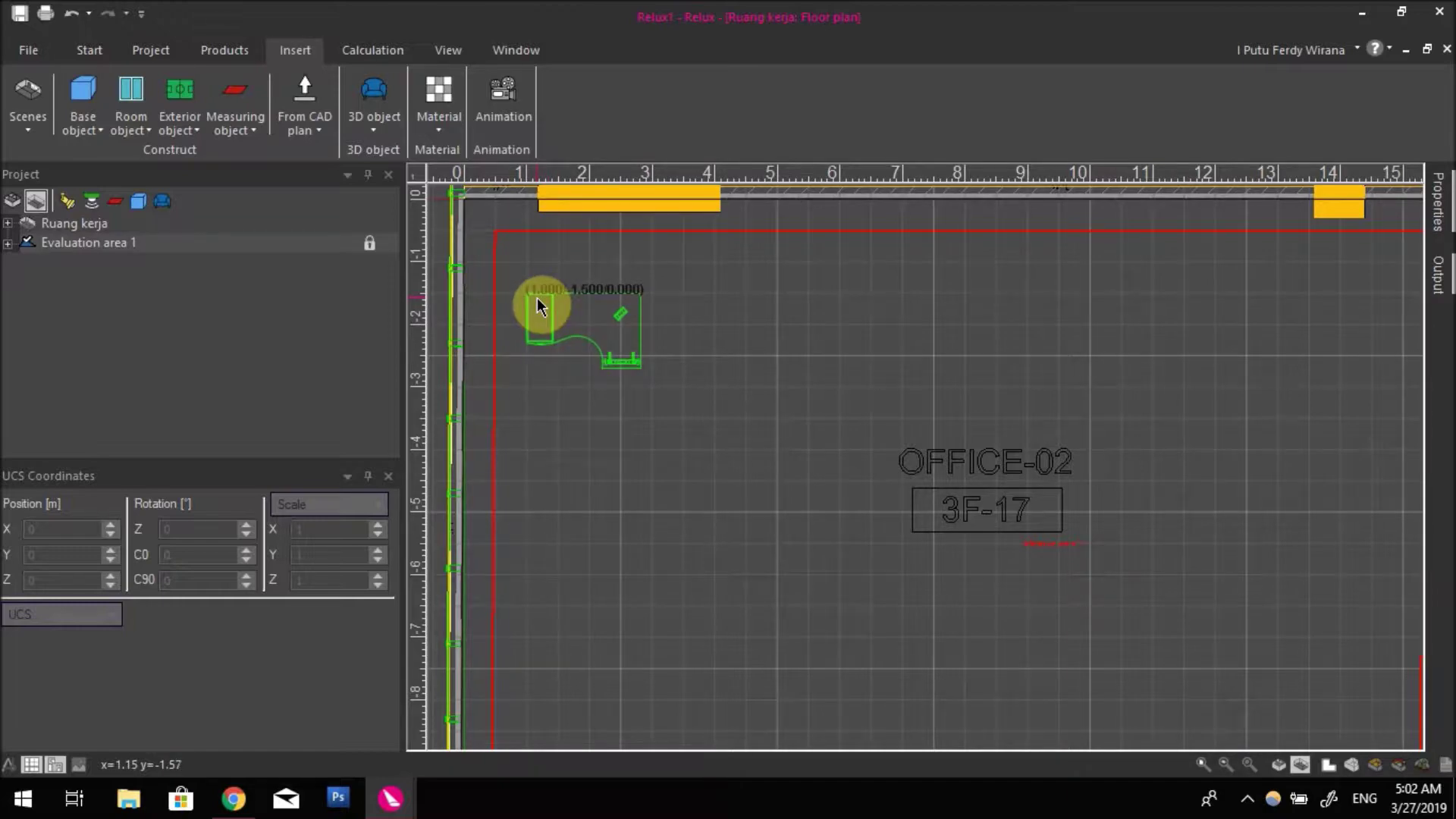
{"action": "left_click", "coordinate": [535, 297]}
{"action": "scroll", "coordinate": [665, 352], "scroll_direction": "down", "scroll_amount": 2}
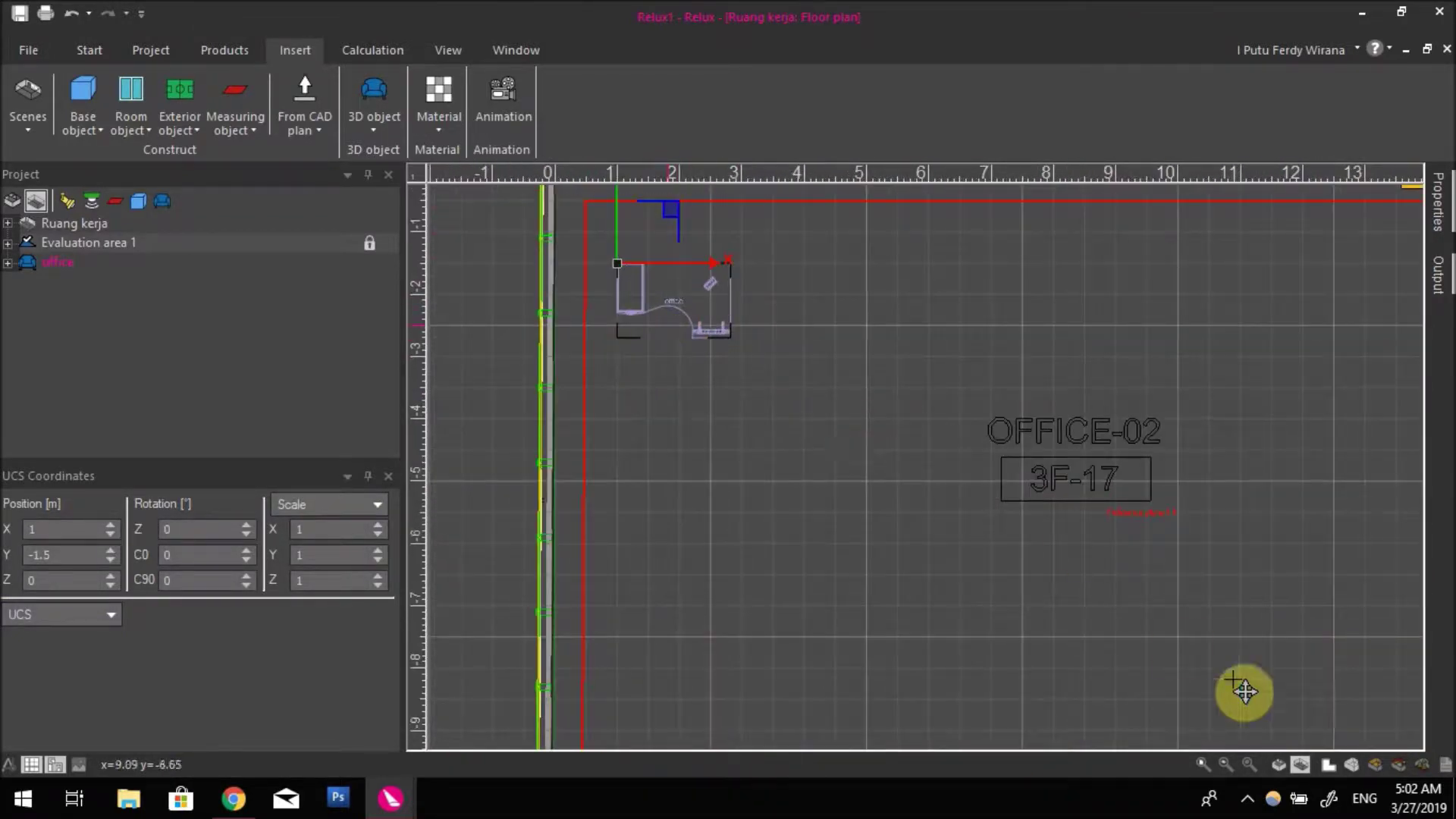
- Switch to the 3D view and orbit to look down on the desk placed by the wall
{"action": "left_click", "coordinate": [1355, 767]}
{"action": "left_click_drag", "start_coordinate": [965, 517], "coordinate": [693, 357]}
{"action": "scroll", "coordinate": [738, 334], "scroll_direction": "up", "scroll_amount": 5}
{"action": "left_click", "coordinate": [822, 330]}
{"action": "left_click", "coordinate": [831, 320]}
{"action": "scroll", "coordinate": [827, 319], "scroll_direction": "up", "scroll_amount": 3}
{"action": "scroll", "coordinate": [791, 371], "scroll_direction": "down", "scroll_amount": 2}
{"action": "middle_click_drag", "start_coordinate": [790, 370], "coordinate": [759, 410]}
{"action": "scroll", "coordinate": [757, 407], "scroll_direction": "down", "scroll_amount": 3}
{"action": "left_click_drag", "start_coordinate": [759, 410], "coordinate": [761, 303]}
- Orbit down to eye level facing the desk, select it, and bring up the Start tools
{"action": "left_click", "coordinate": [759, 487]}
{"action": "left_click_drag", "start_coordinate": [758, 516], "coordinate": [751, 447]}
{"action": "scroll", "coordinate": [747, 442], "scroll_direction": "up", "scroll_amount": 2}
{"action": "left_click", "coordinate": [707, 440]}
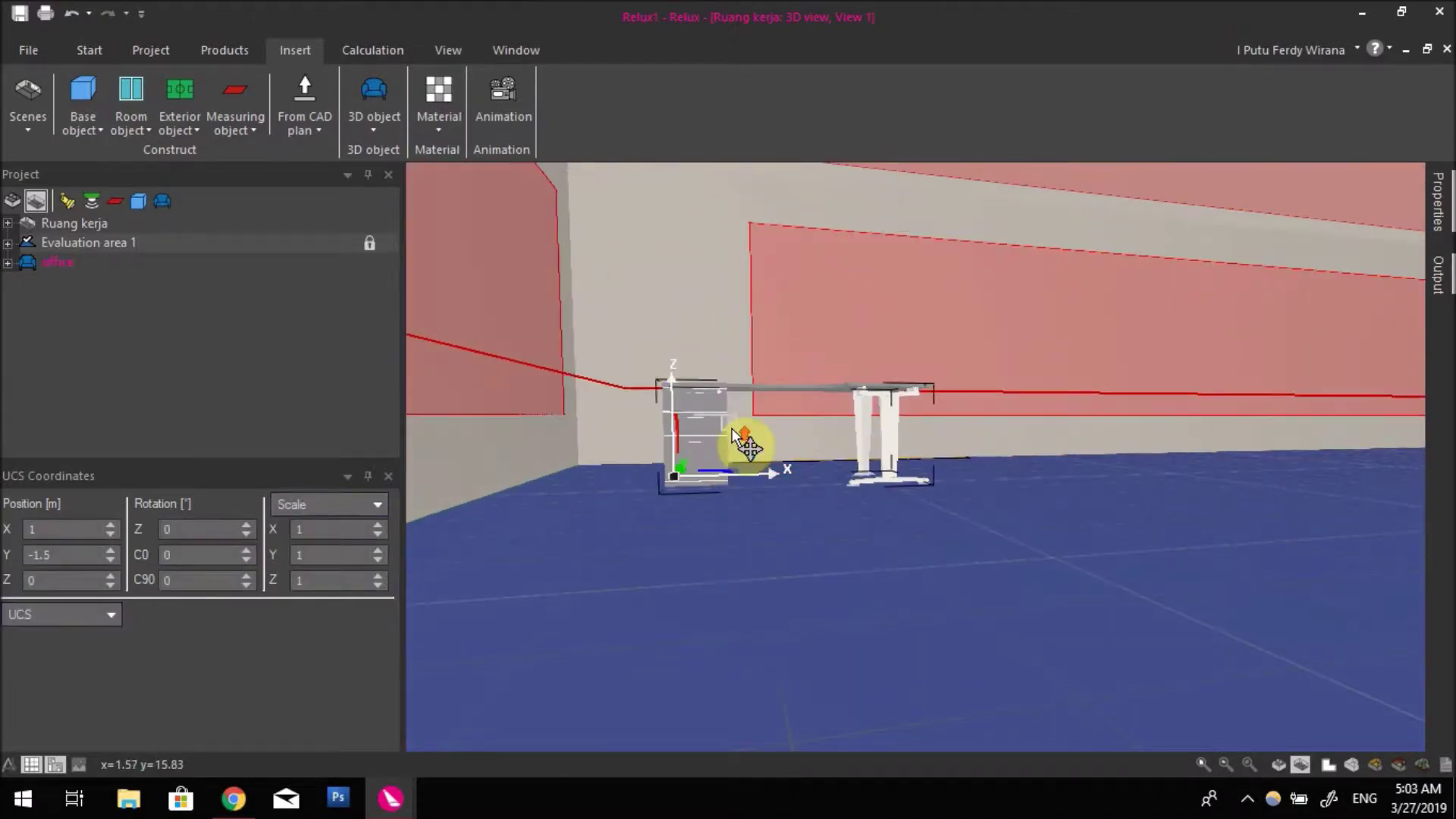
{"action": "scroll", "coordinate": [738, 432], "scroll_direction": "up", "scroll_amount": 1}
{"action": "left_click", "coordinate": [151, 50]}
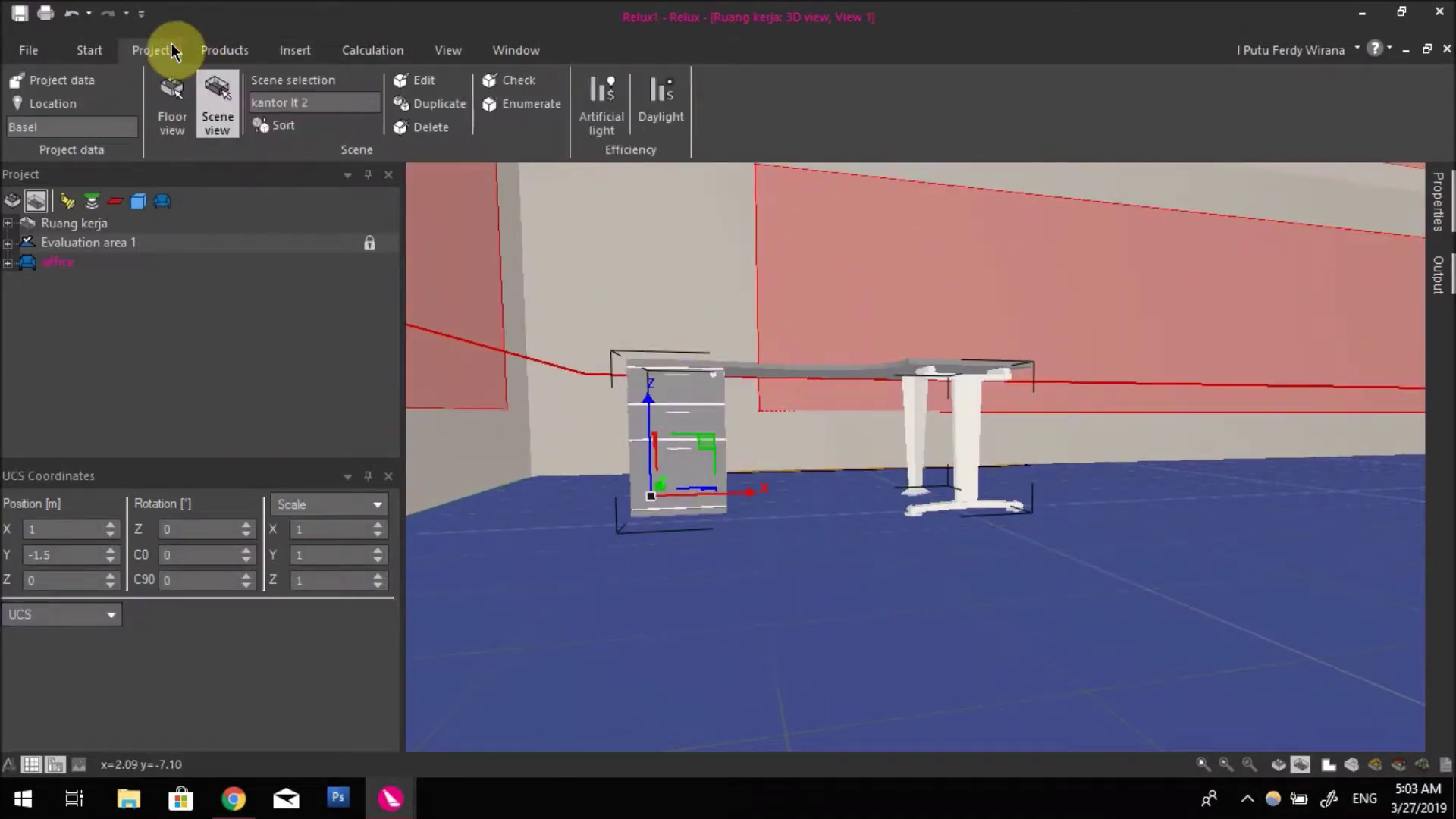
{"action": "left_click", "coordinate": [92, 50]}
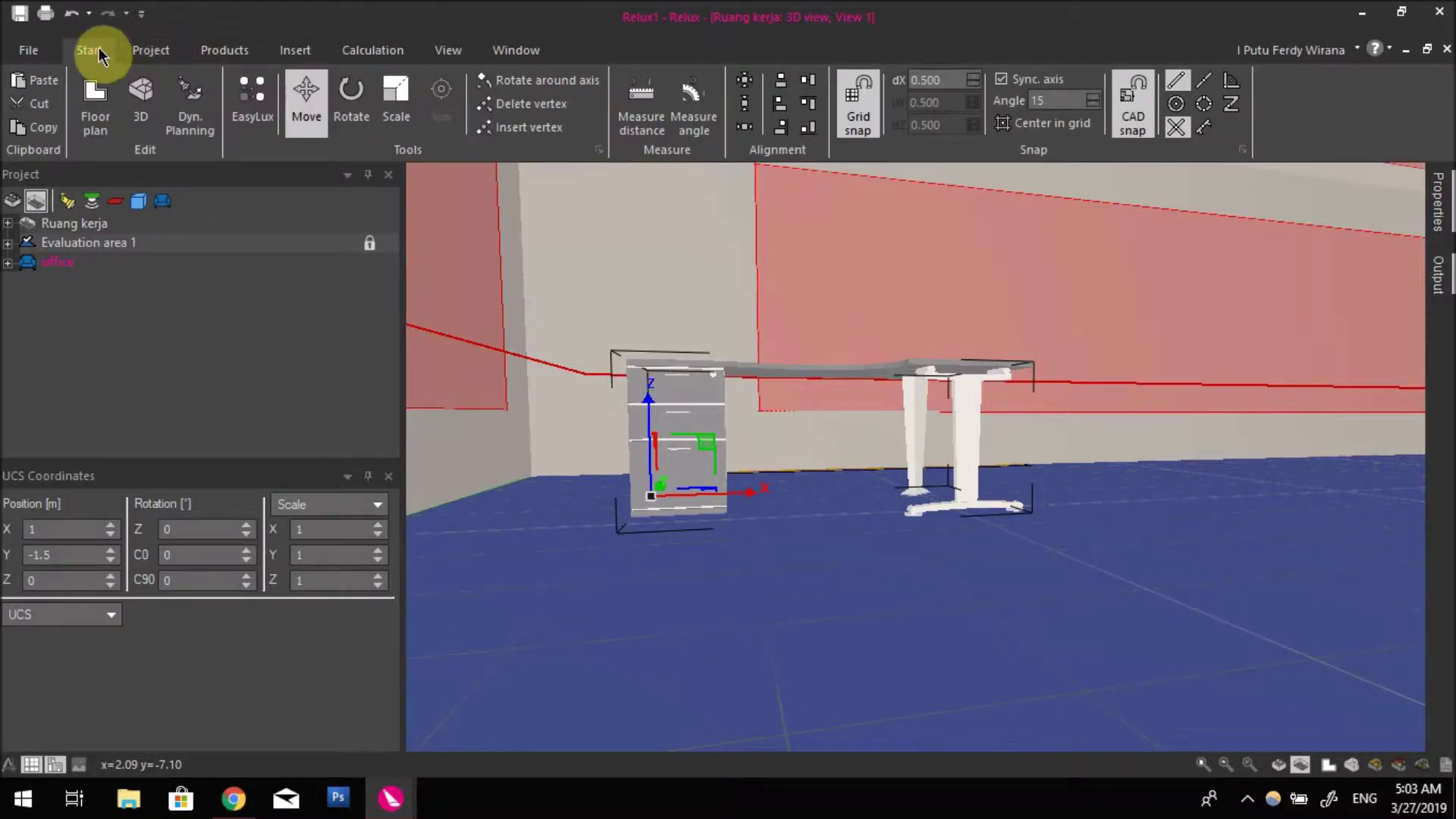
- Activate Rotate on the desk and try turning it in the floor plan
{"action": "left_click", "coordinate": [348, 97]}
{"action": "left_click_drag", "start_coordinate": [811, 398], "coordinate": [925, 410]}
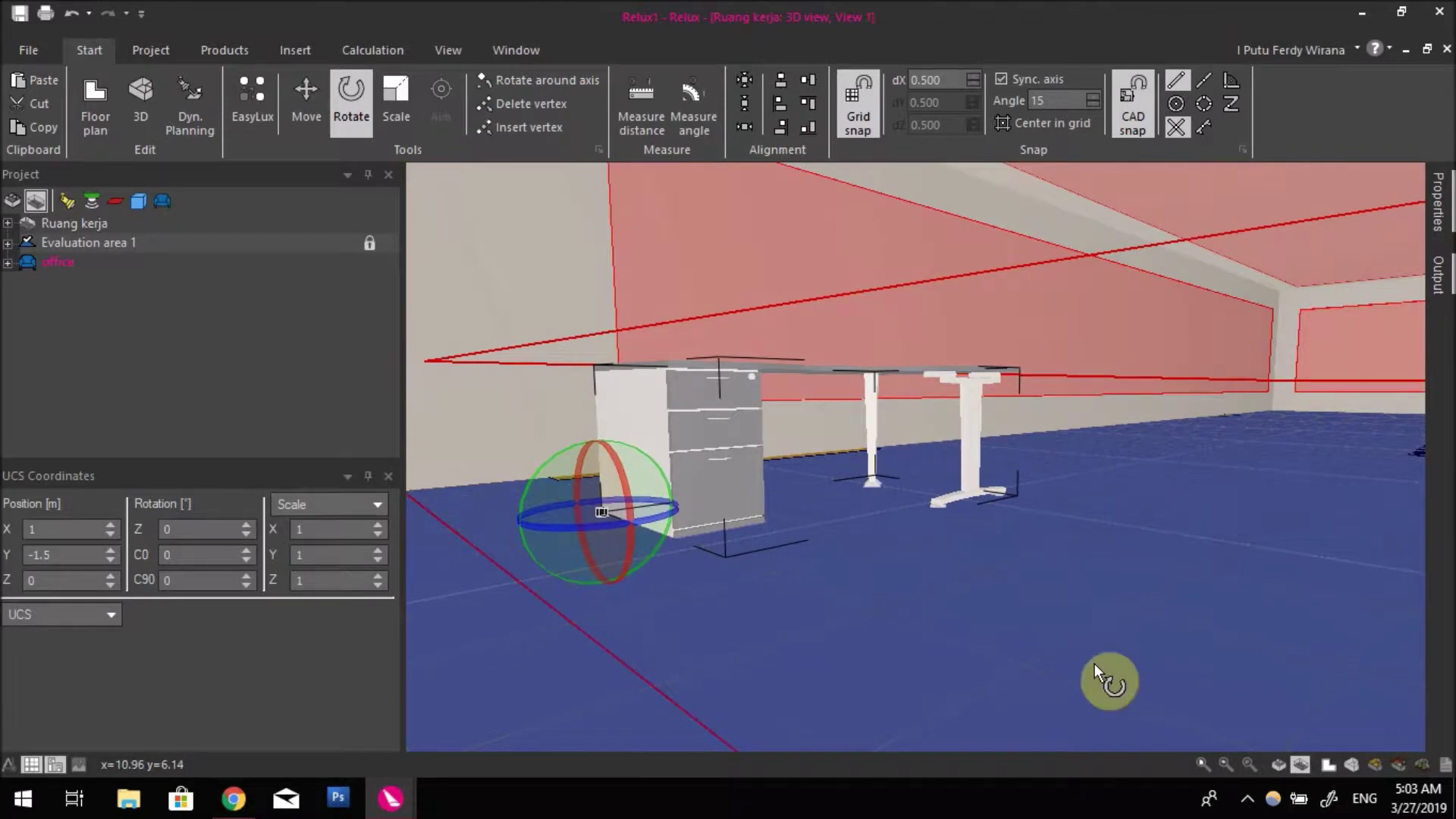
{"action": "left_click", "coordinate": [1329, 764]}
{"action": "scroll", "coordinate": [793, 531], "scroll_direction": "up", "scroll_amount": 3}
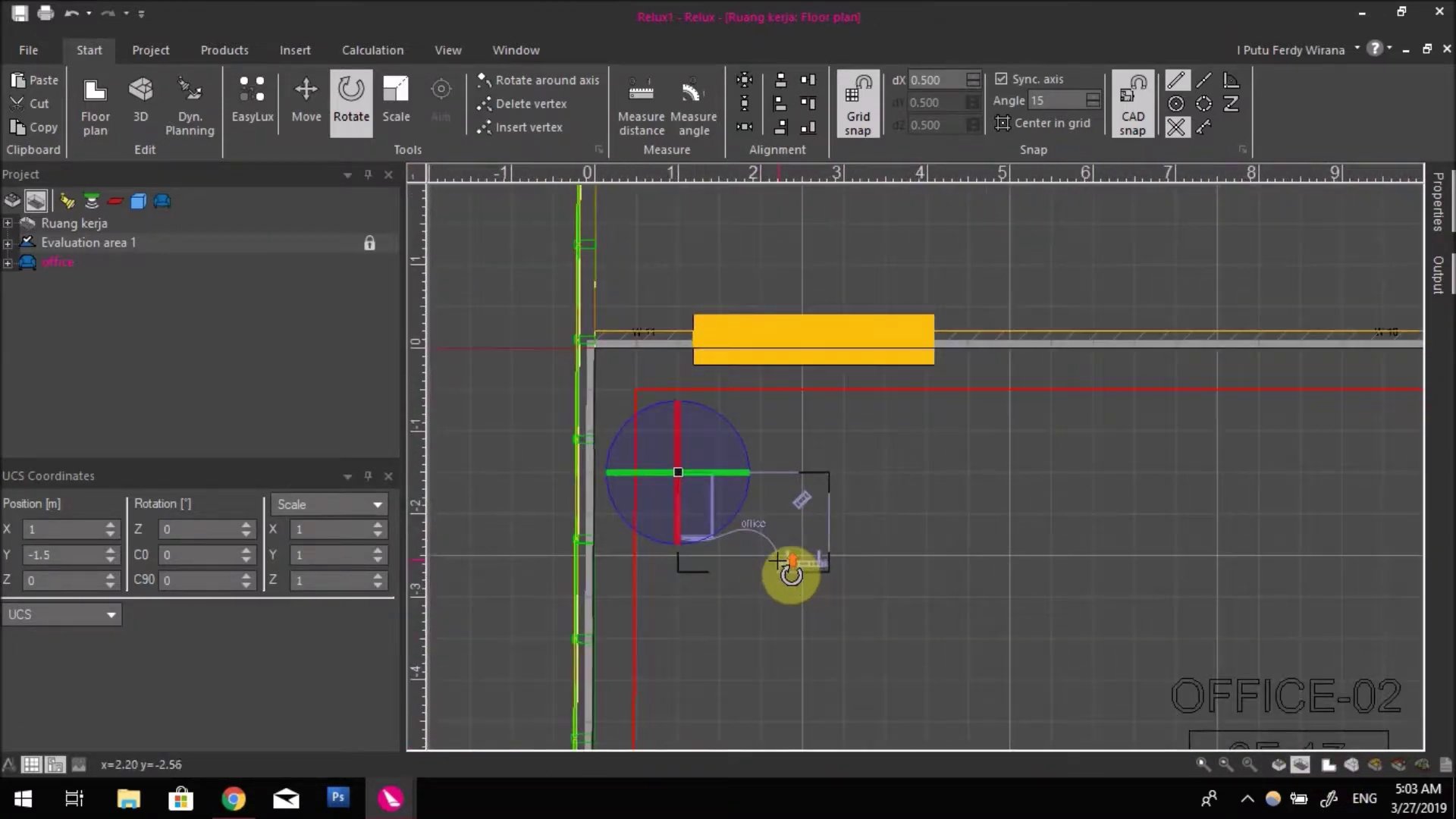
{"action": "mouse_move", "coordinate": [740, 514]}
{"action": "left_mouse_down"}
{"action": "mouse_move", "coordinate": [754, 481]}
{"action": "mouse_move", "coordinate": [743, 438]}
{"action": "mouse_move", "coordinate": [718, 425]}
{"action": "mouse_move", "coordinate": [740, 507]}
{"action": "left_mouse_up"}
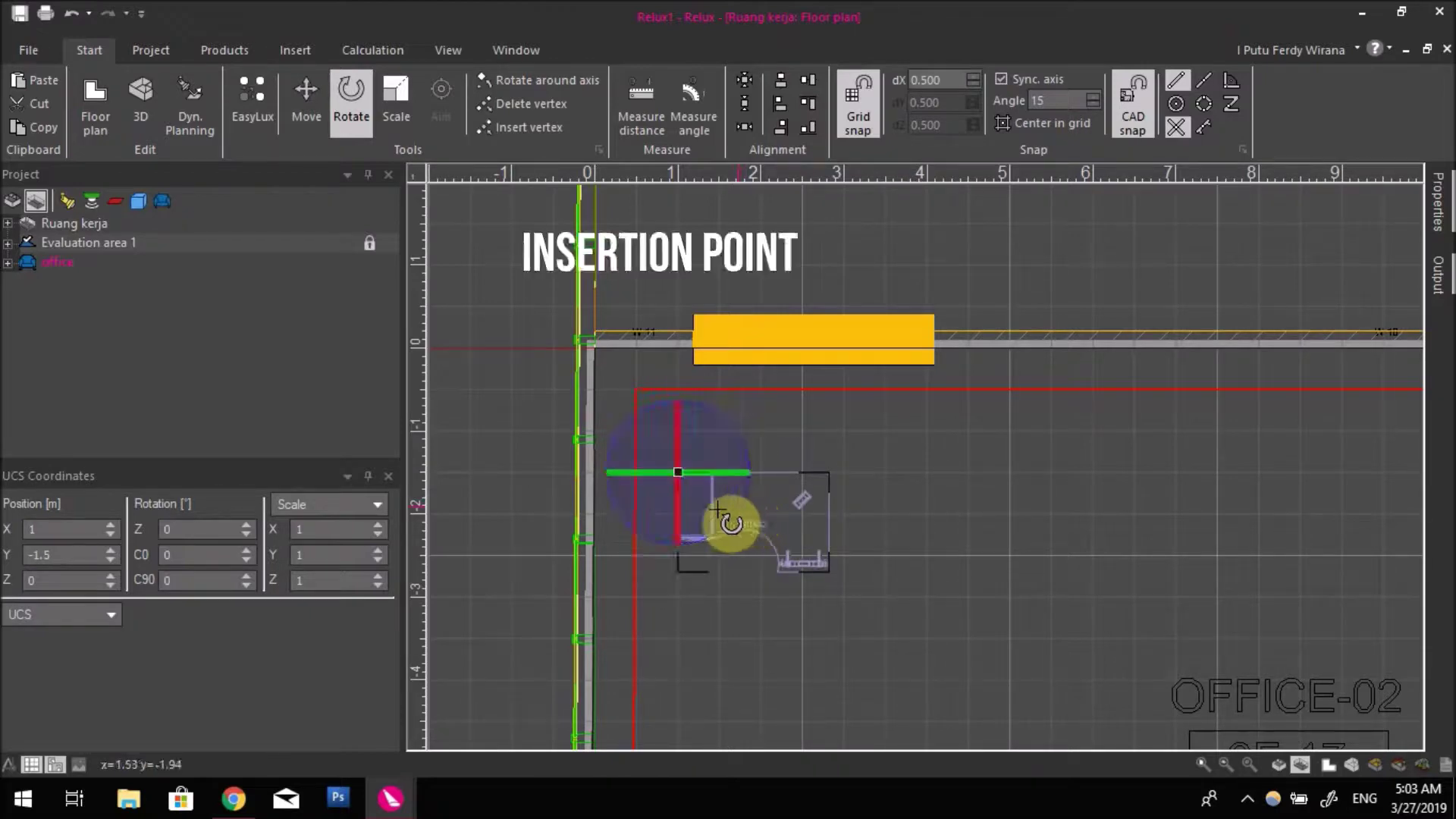
{"action": "scroll", "coordinate": [721, 504], "scroll_direction": "up", "scroll_amount": 3}
- Deselect, then reselect the office desk in the floor plan with Move active
{"action": "key", "text": "Escape"}
{"action": "middle_click_drag", "start_coordinate": [621, 494], "coordinate": [670, 491]}
{"action": "scroll", "coordinate": [679, 490], "scroll_direction": "up", "scroll_amount": 1}
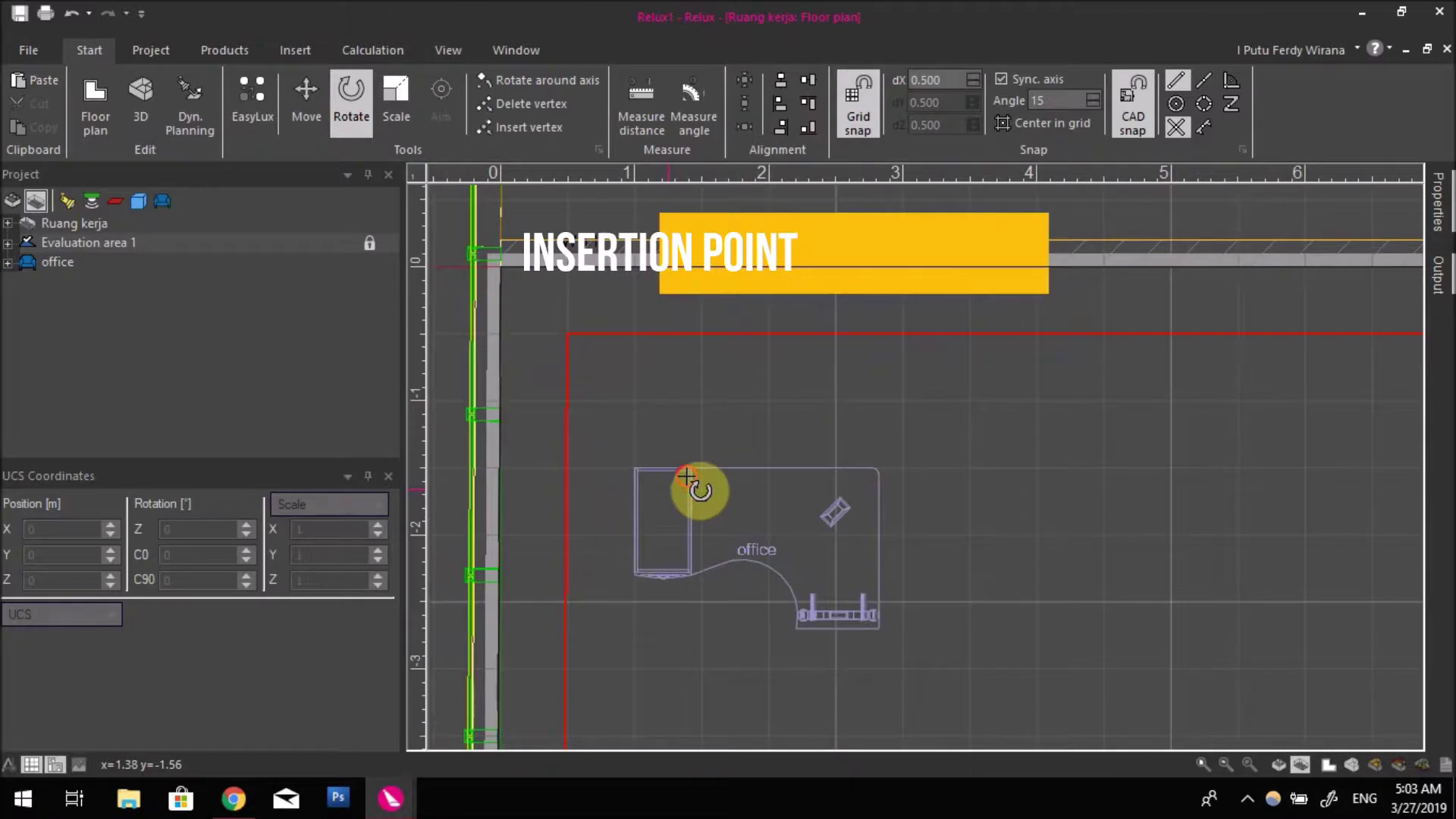
{"action": "left_click", "coordinate": [693, 494]}
{"action": "left_click", "coordinate": [298, 94]}
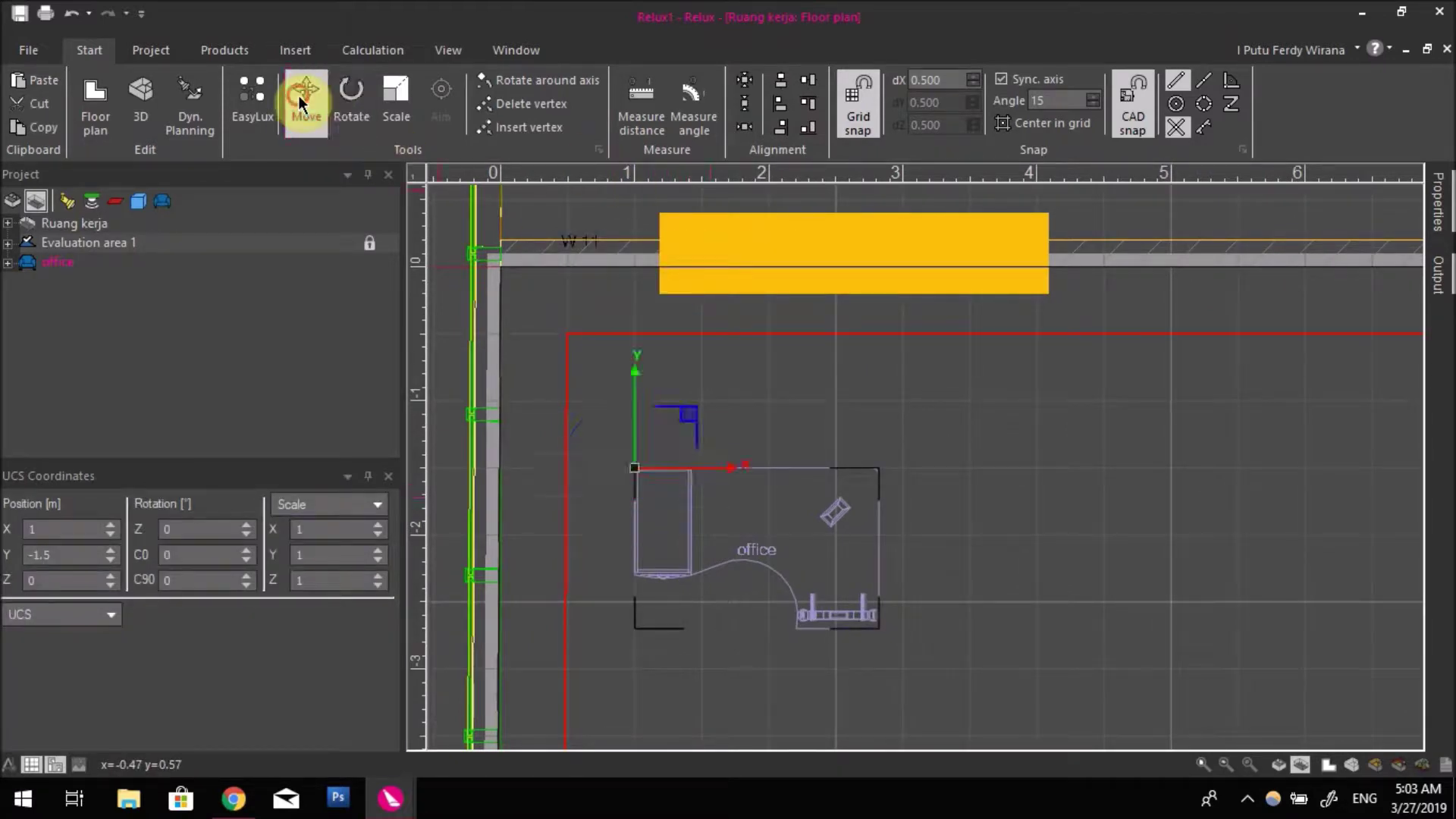
- In the 3D view, orbit around the desk and try the Rotate gizmo on it
{"action": "scroll", "coordinate": [639, 471], "scroll_direction": "up", "scroll_amount": 2}
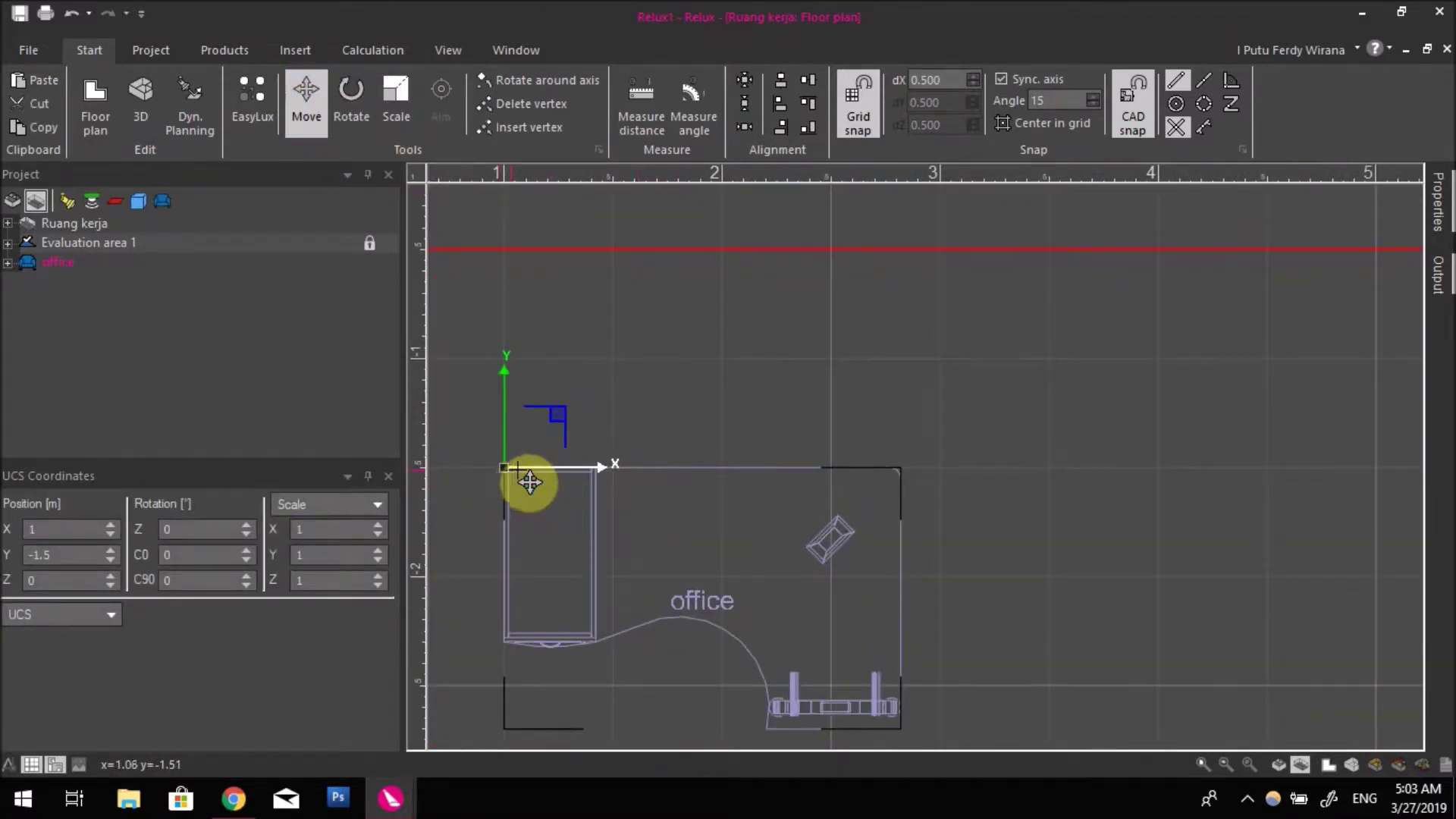
{"action": "key", "text": "ctrl+Tab"}
{"action": "right_click_drag", "start_coordinate": [612, 543], "coordinate": [737, 578]}
{"action": "middle_click_drag", "start_coordinate": [736, 579], "coordinate": [746, 581]}
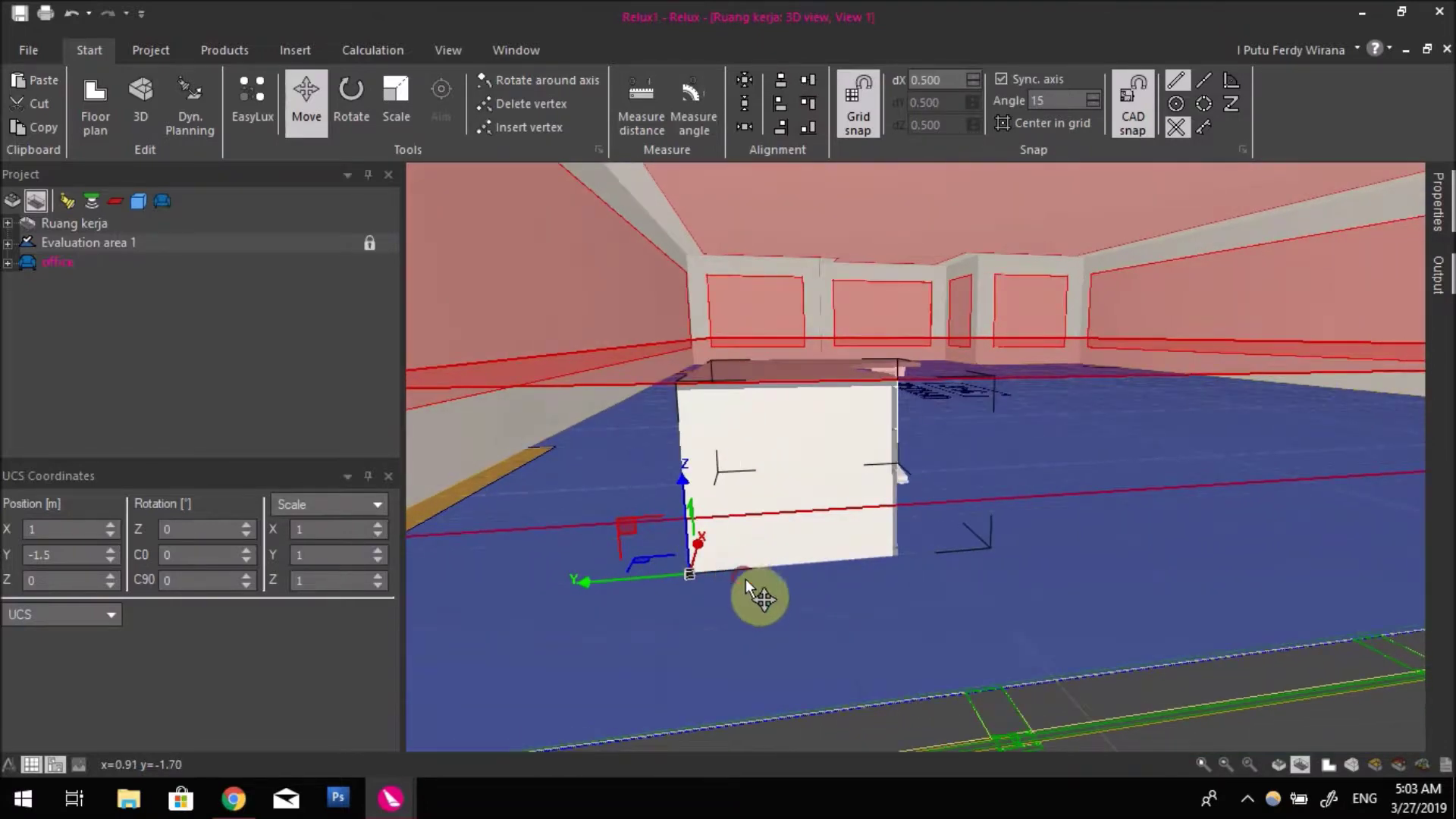
{"action": "left_click", "coordinate": [352, 91]}
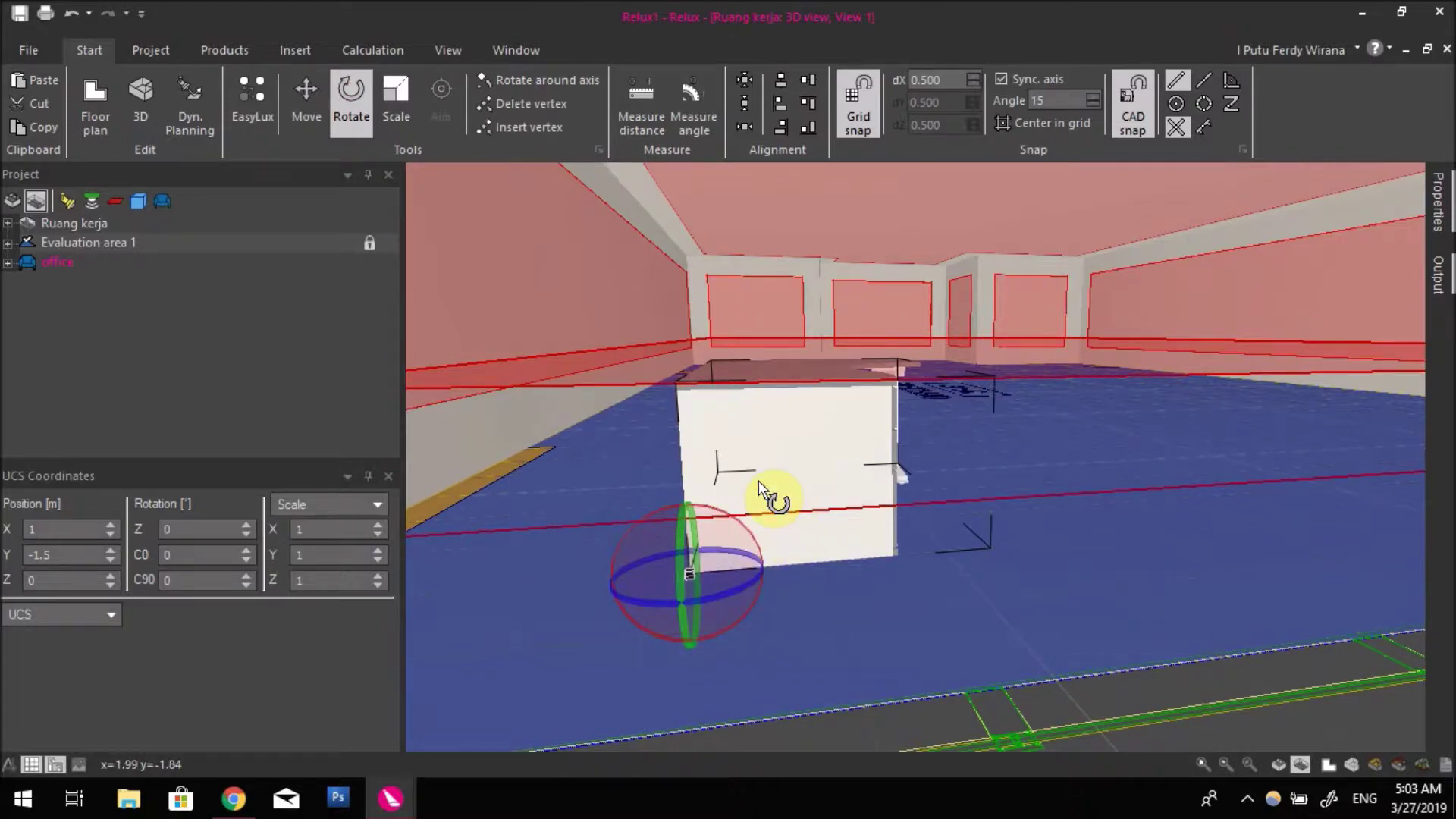
{"action": "left_click_drag", "start_coordinate": [728, 594], "coordinate": [821, 550]}
{"action": "scroll", "coordinate": [821, 549], "scroll_direction": "down", "scroll_amount": 3}
{"action": "middle_click_drag", "start_coordinate": [912, 573], "coordinate": [781, 563]}
{"action": "scroll", "coordinate": [798, 548], "scroll_direction": "up", "scroll_amount": 2}
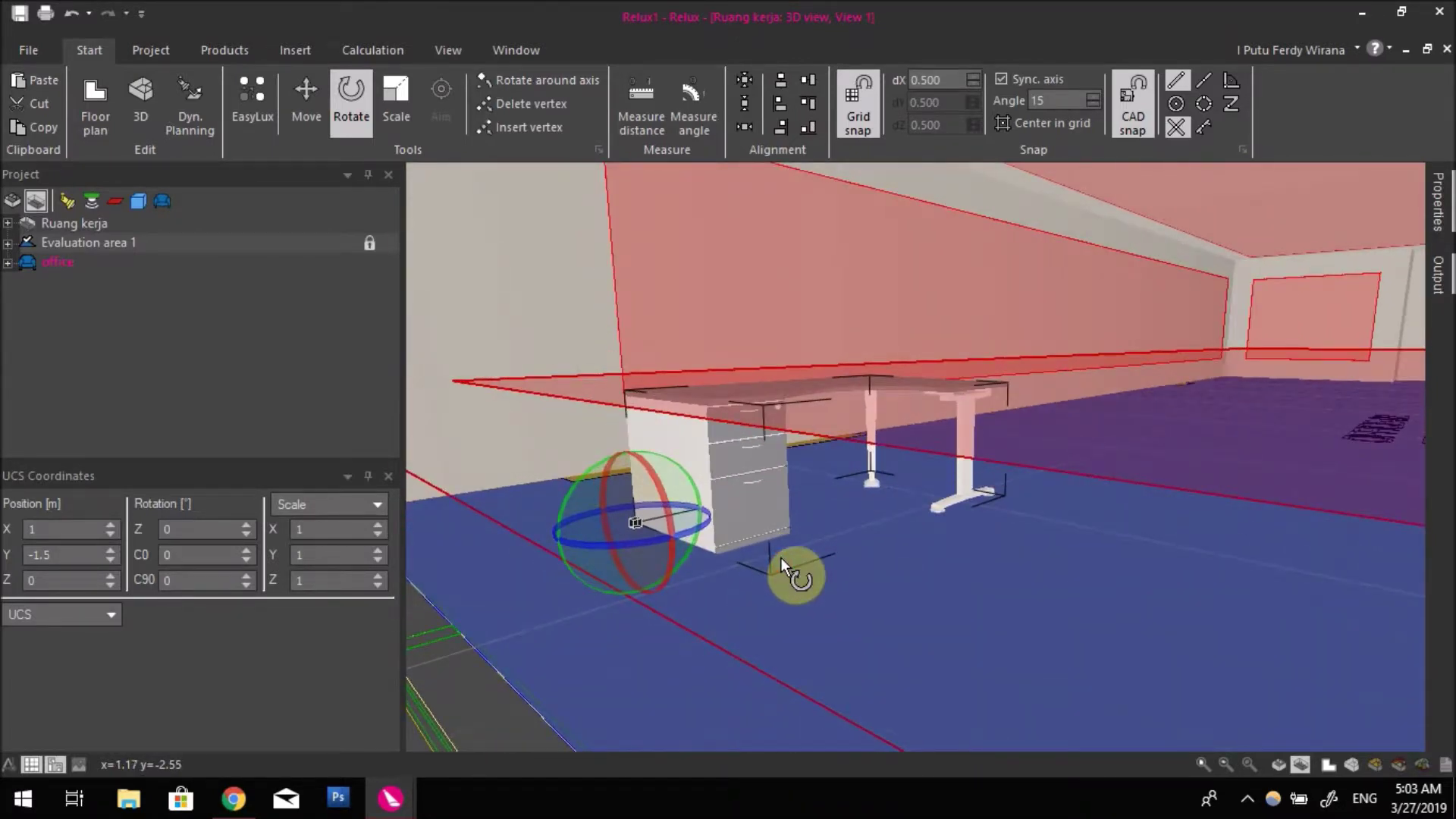
- Reselect the desk, rotation still 0°, and switch to Move
{"action": "left_click", "coordinate": [882, 505]}
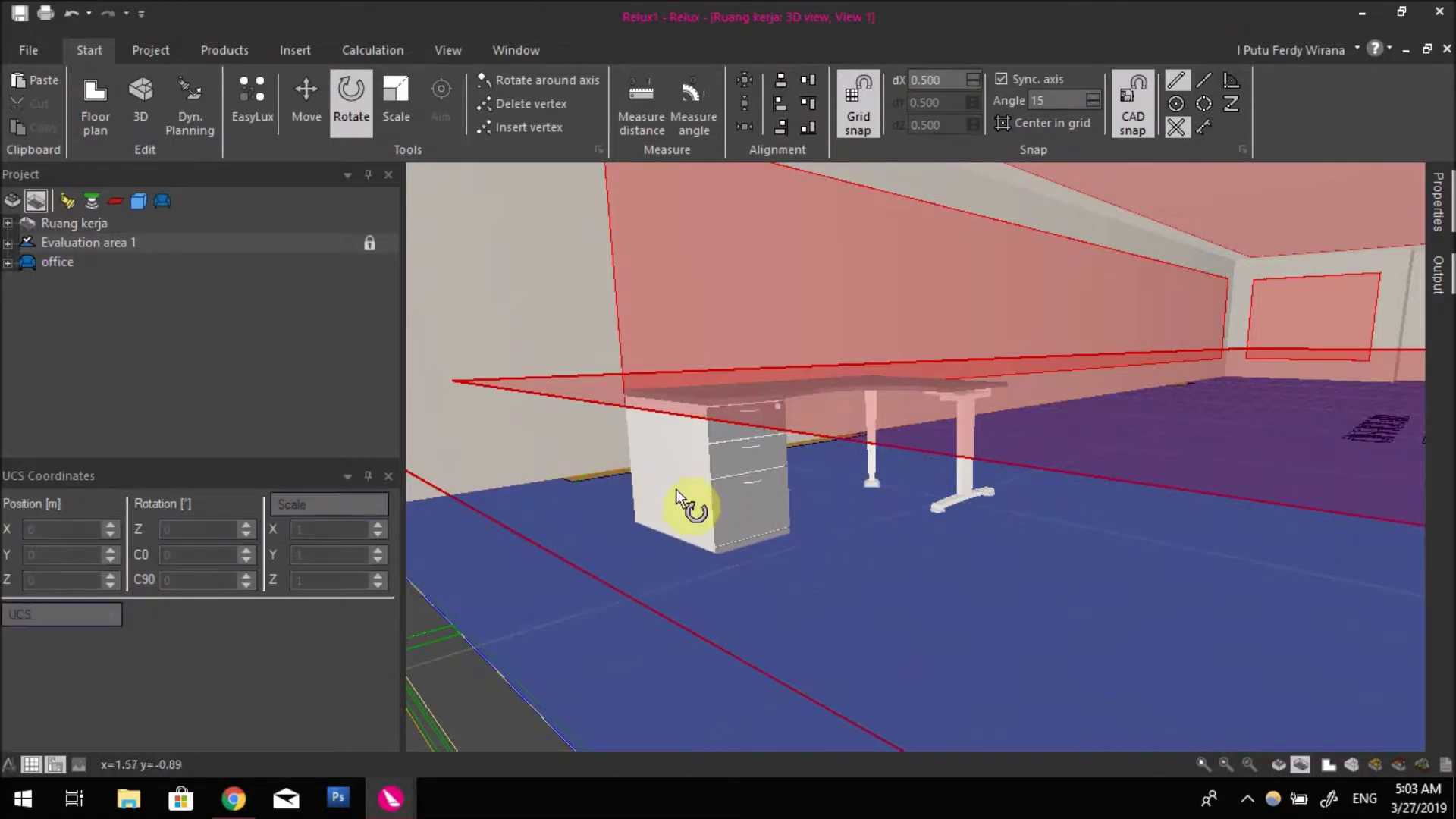
{"action": "scroll", "coordinate": [694, 514], "scroll_direction": "up", "scroll_amount": 5}
{"action": "scroll", "coordinate": [713, 485], "scroll_direction": "down", "scroll_amount": 5}
{"action": "left_click", "coordinate": [726, 480]}
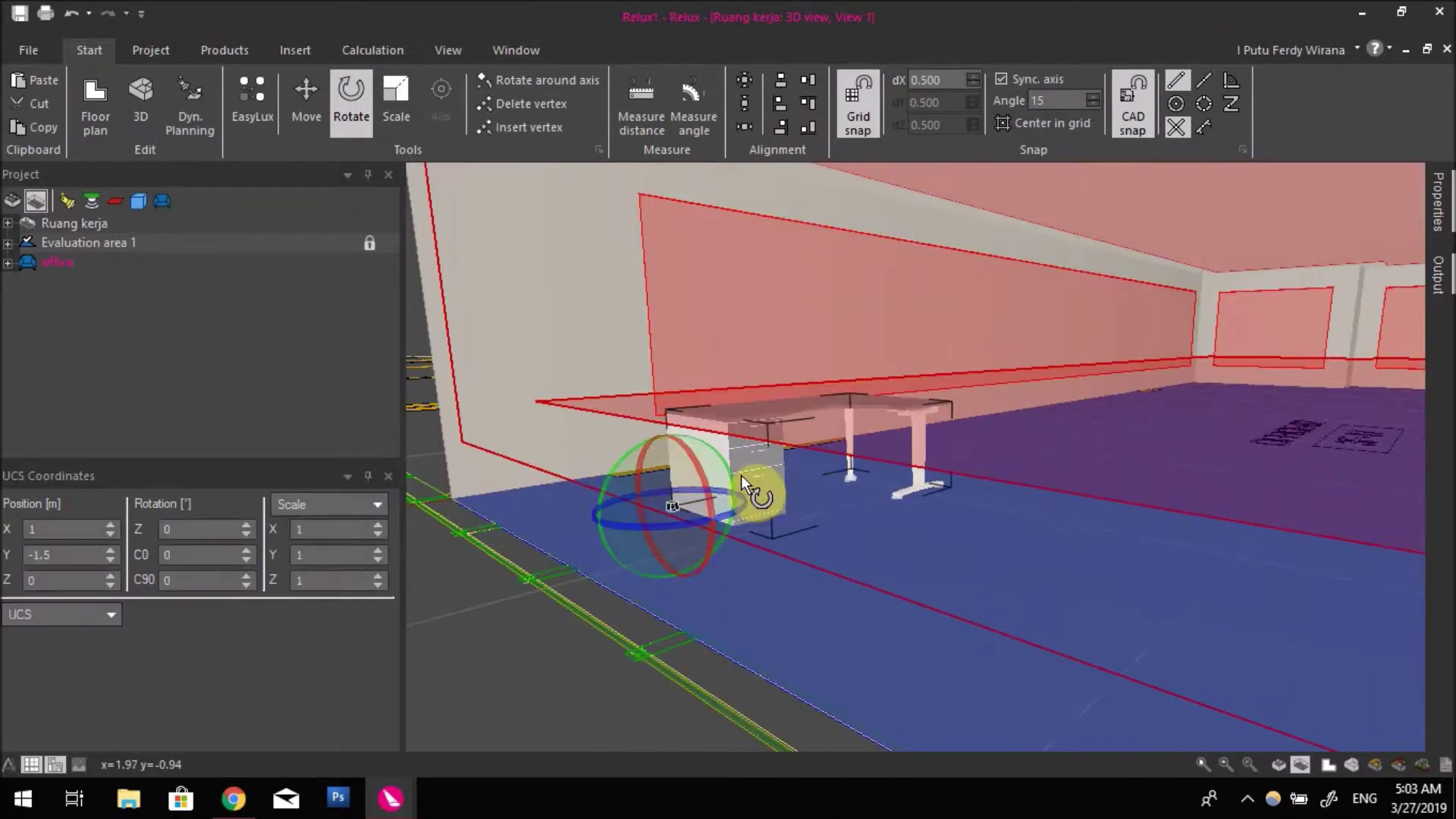
{"action": "left_click", "coordinate": [307, 97]}
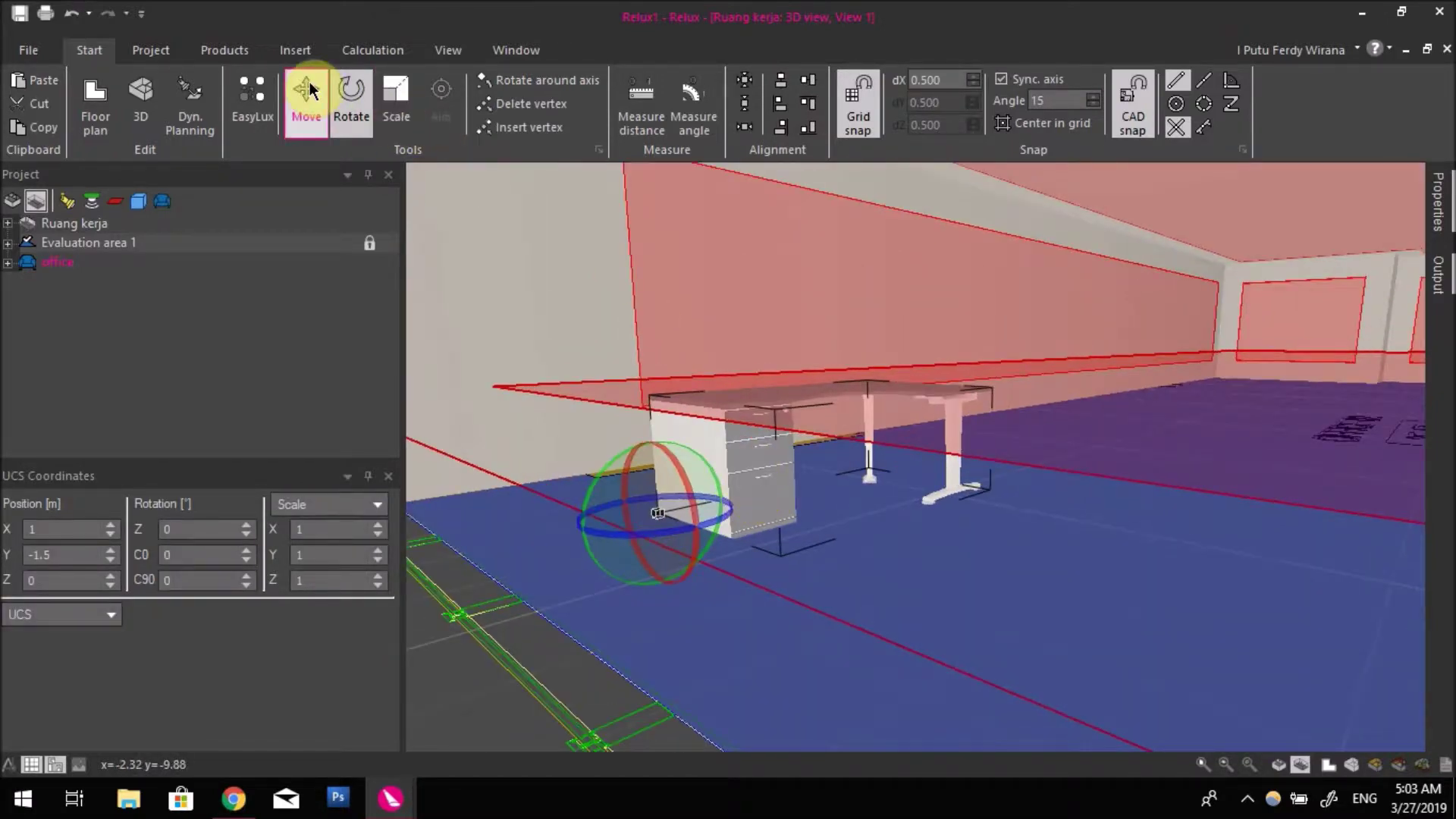
- Move the desk's insertion point to its middle, at X 1.91, Y -2.1
{"action": "right_click", "coordinate": [744, 454]}
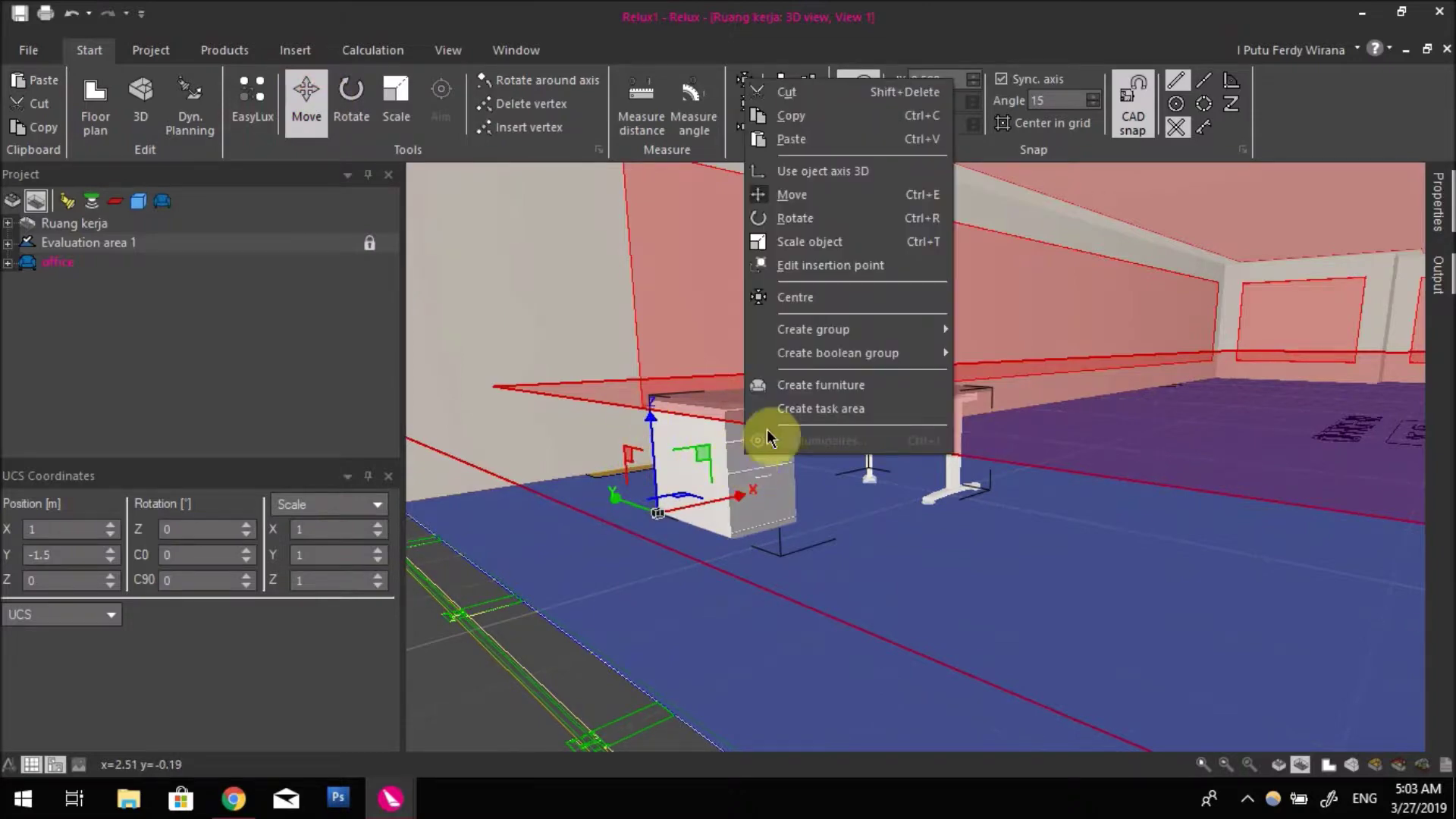
{"action": "left_click", "coordinate": [816, 265]}
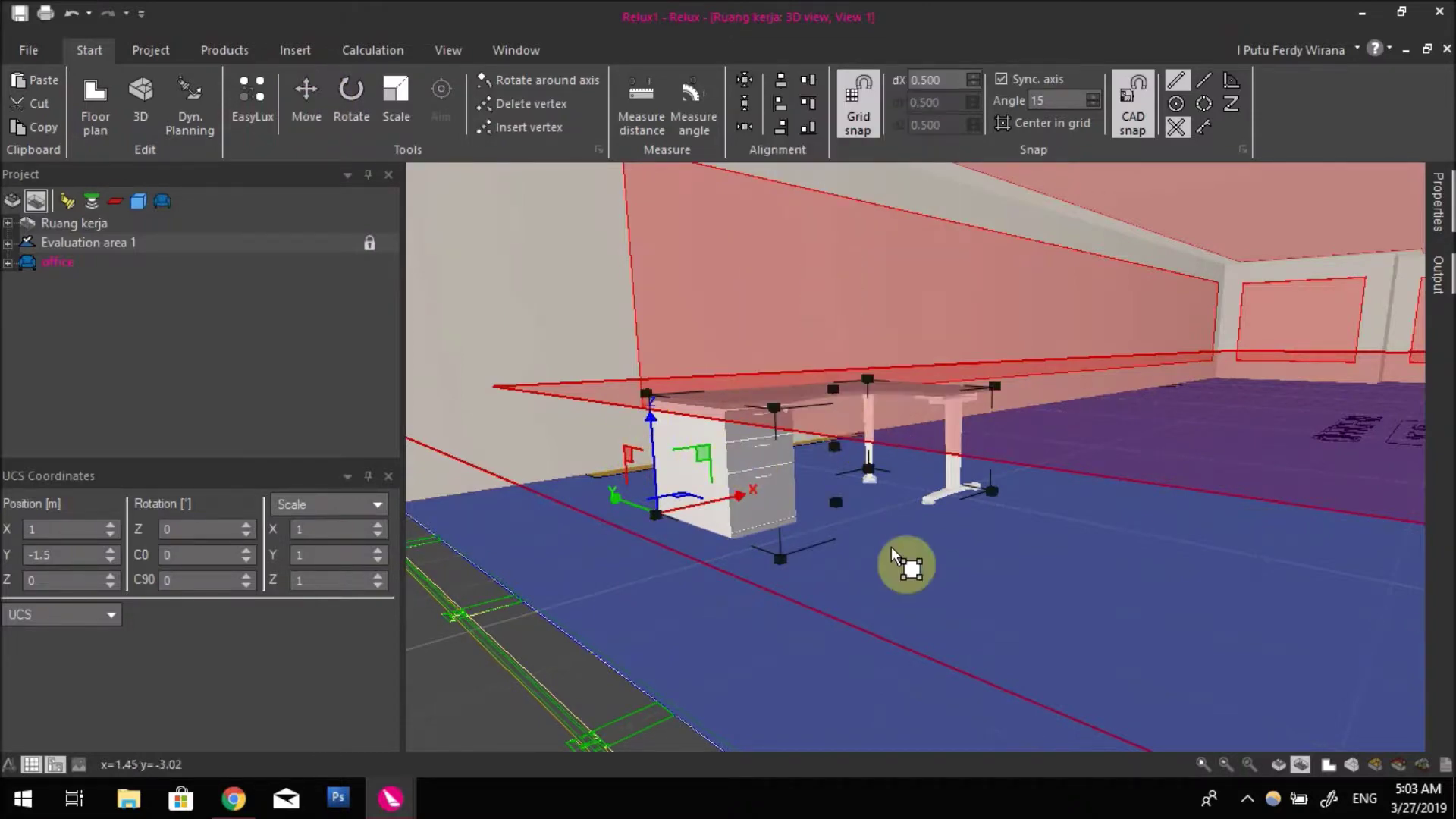
{"action": "scroll", "coordinate": [903, 531], "scroll_direction": "up", "scroll_amount": 3}
{"action": "left_click_drag", "start_coordinate": [894, 480], "coordinate": [764, 475]}
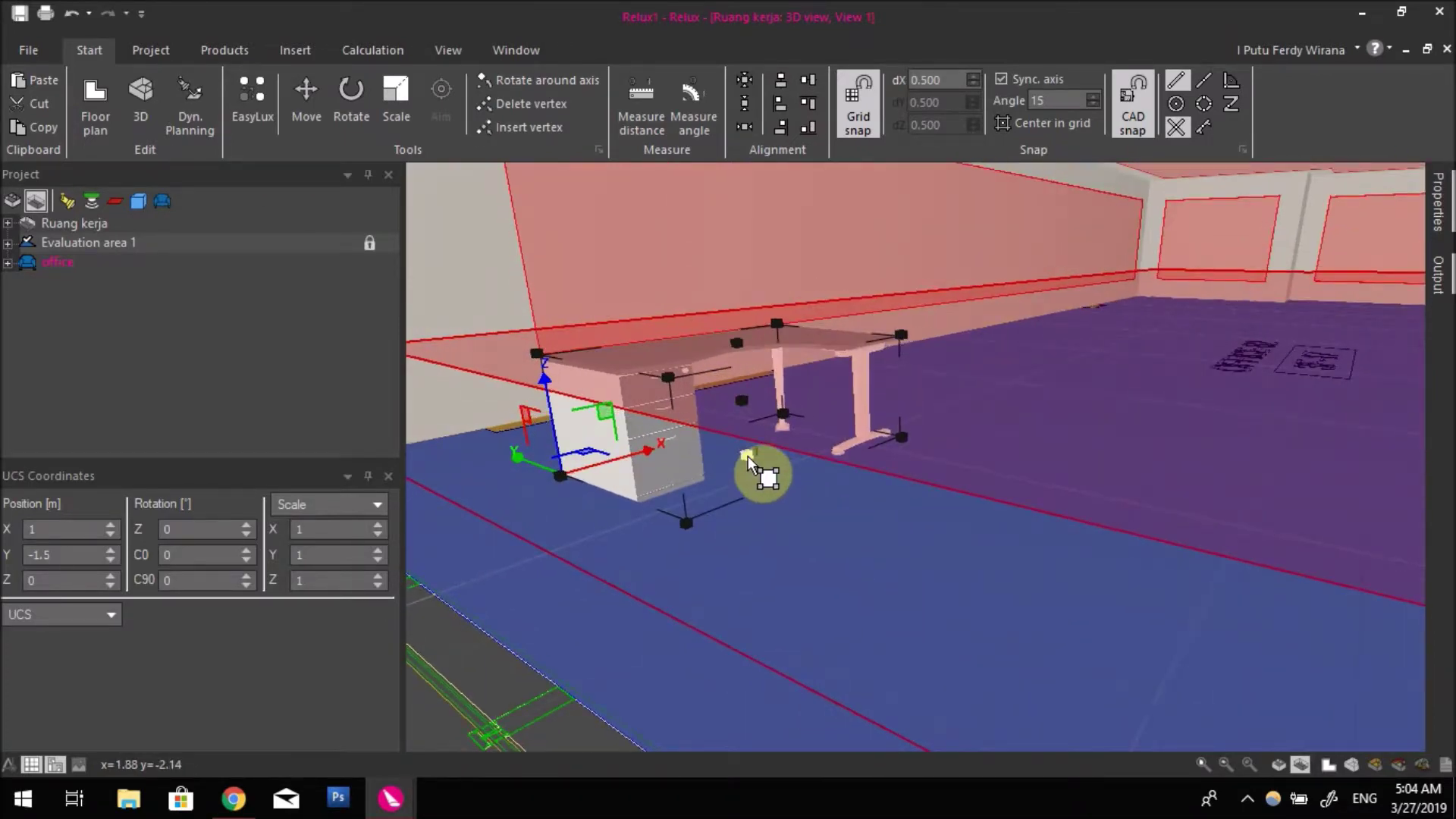
{"action": "left_click", "coordinate": [748, 457]}
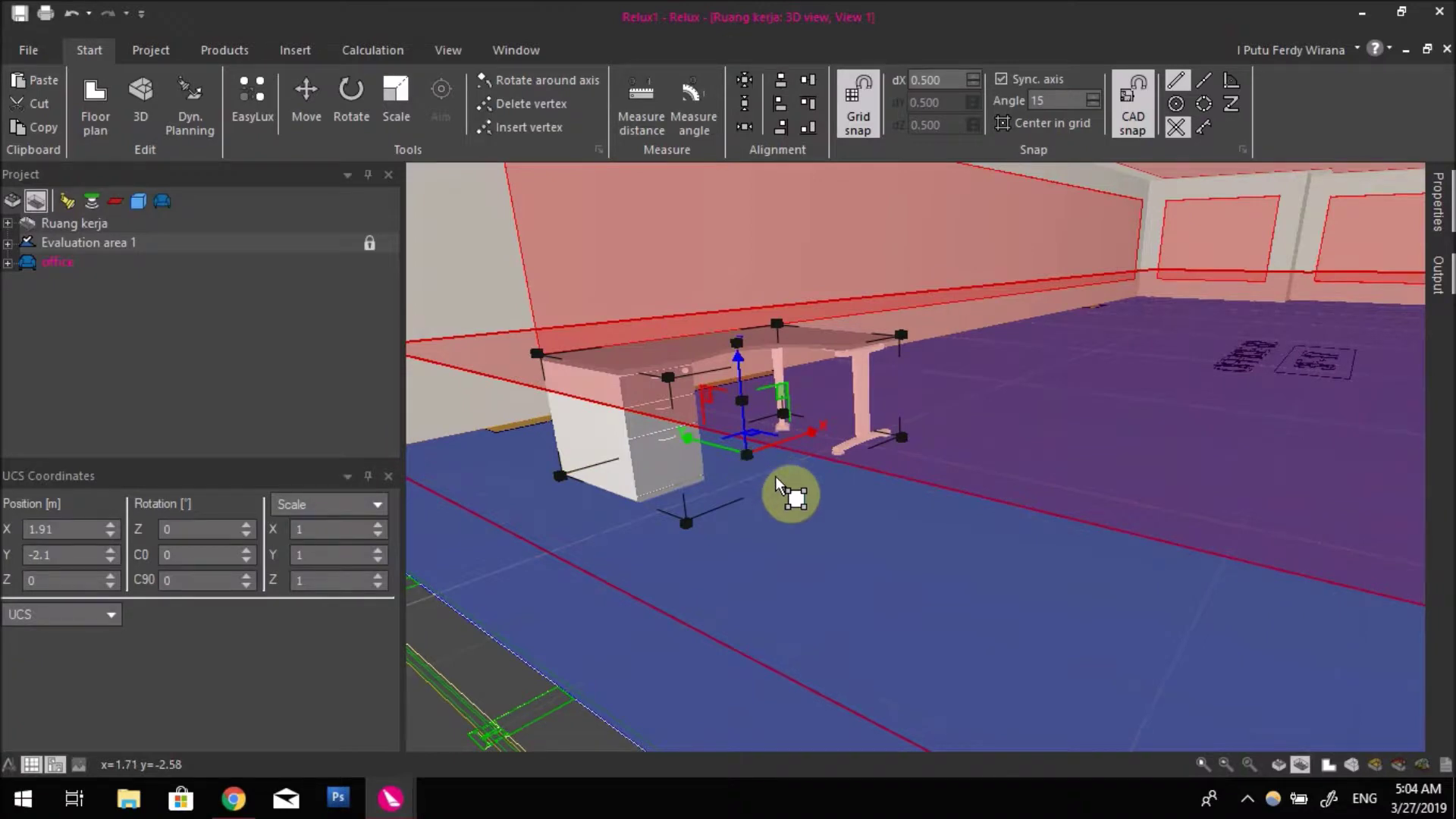
{"action": "key", "text": "Escape"}
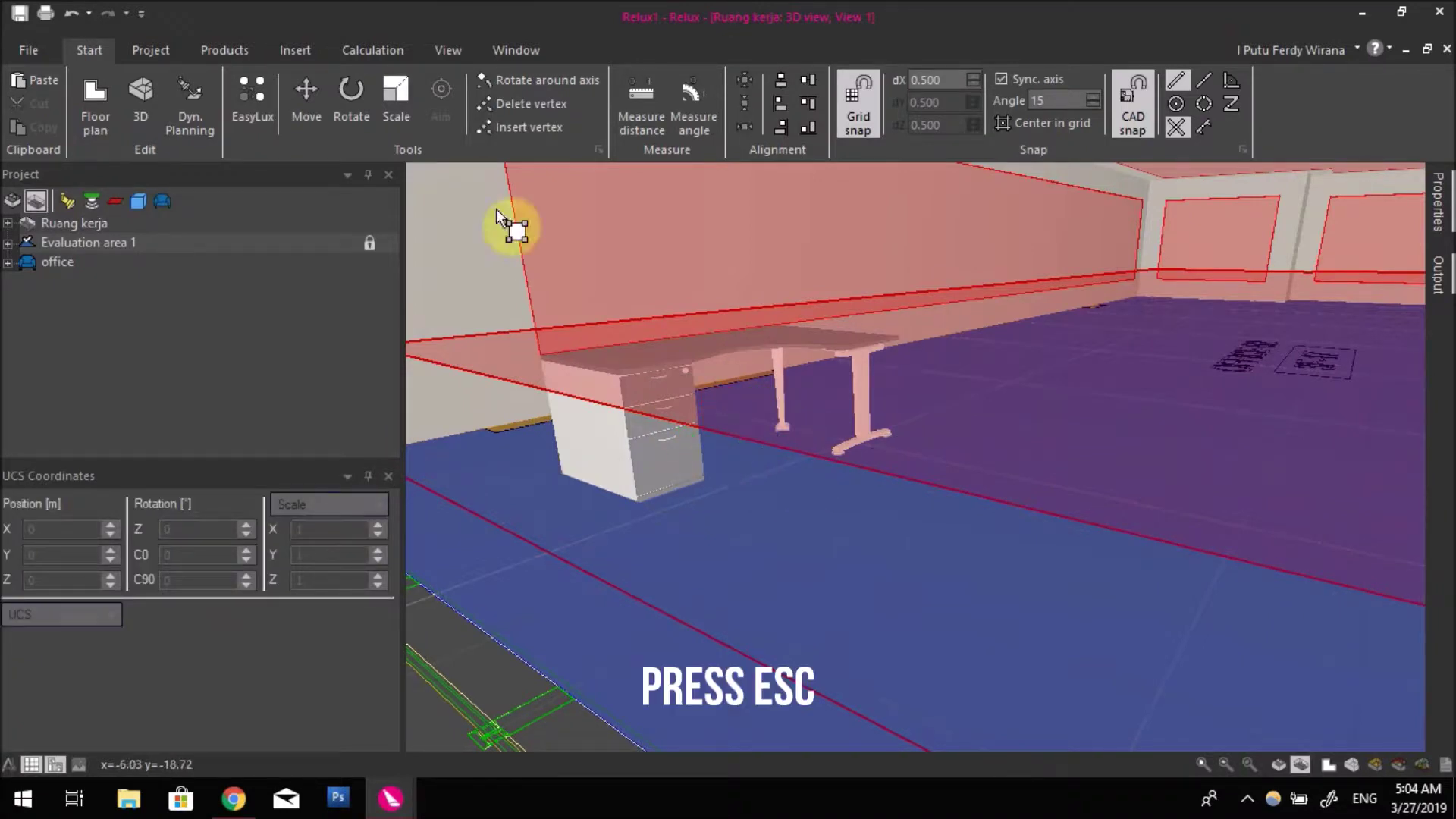
- Reselect the desk with Move and return to the floor plan, panning toward the window
{"action": "left_click", "coordinate": [290, 88]}
{"action": "left_click", "coordinate": [638, 456]}
{"action": "left_click_drag", "start_coordinate": [786, 521], "coordinate": [737, 490]}
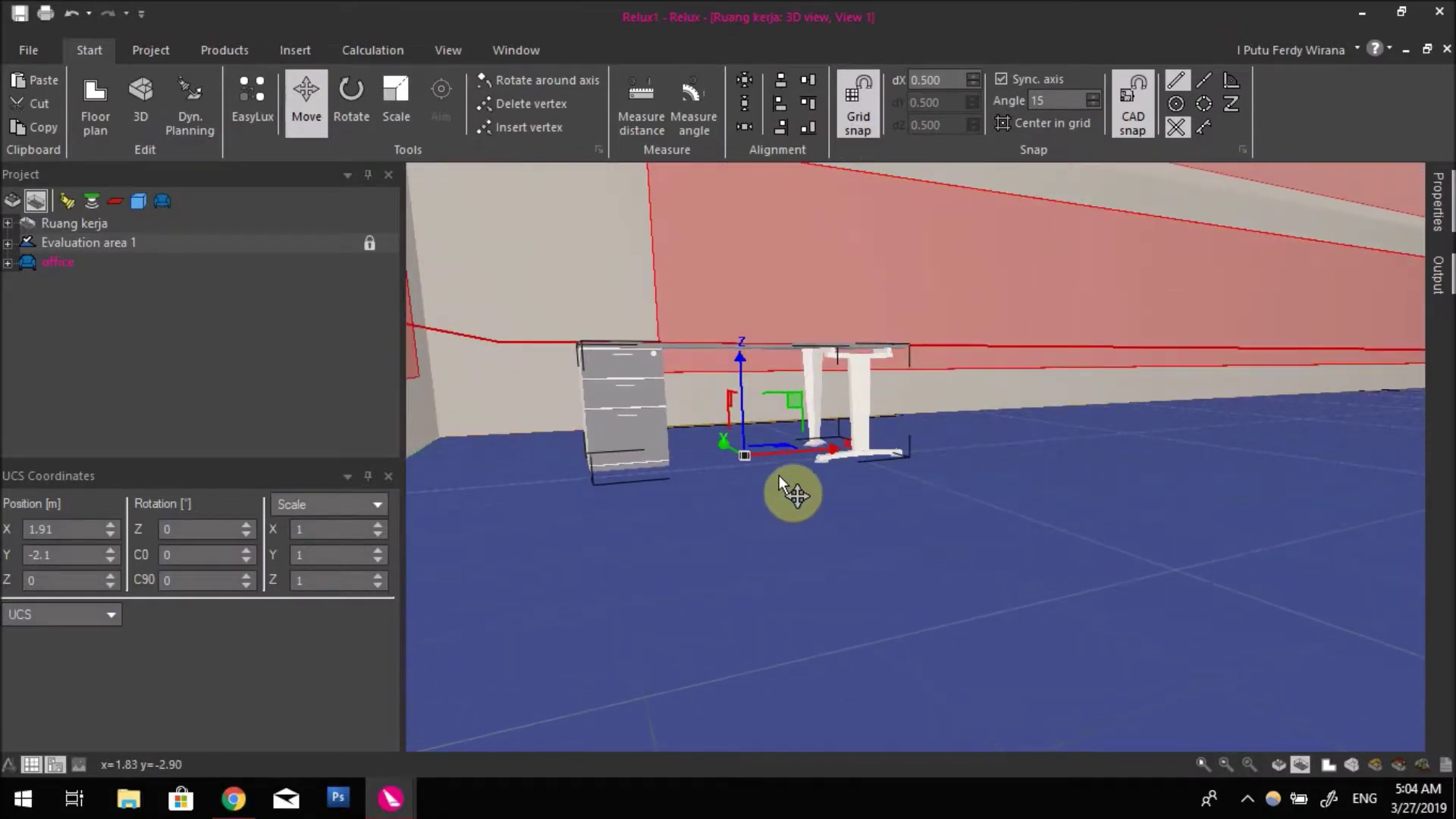
{"action": "left_click", "coordinate": [1327, 770]}
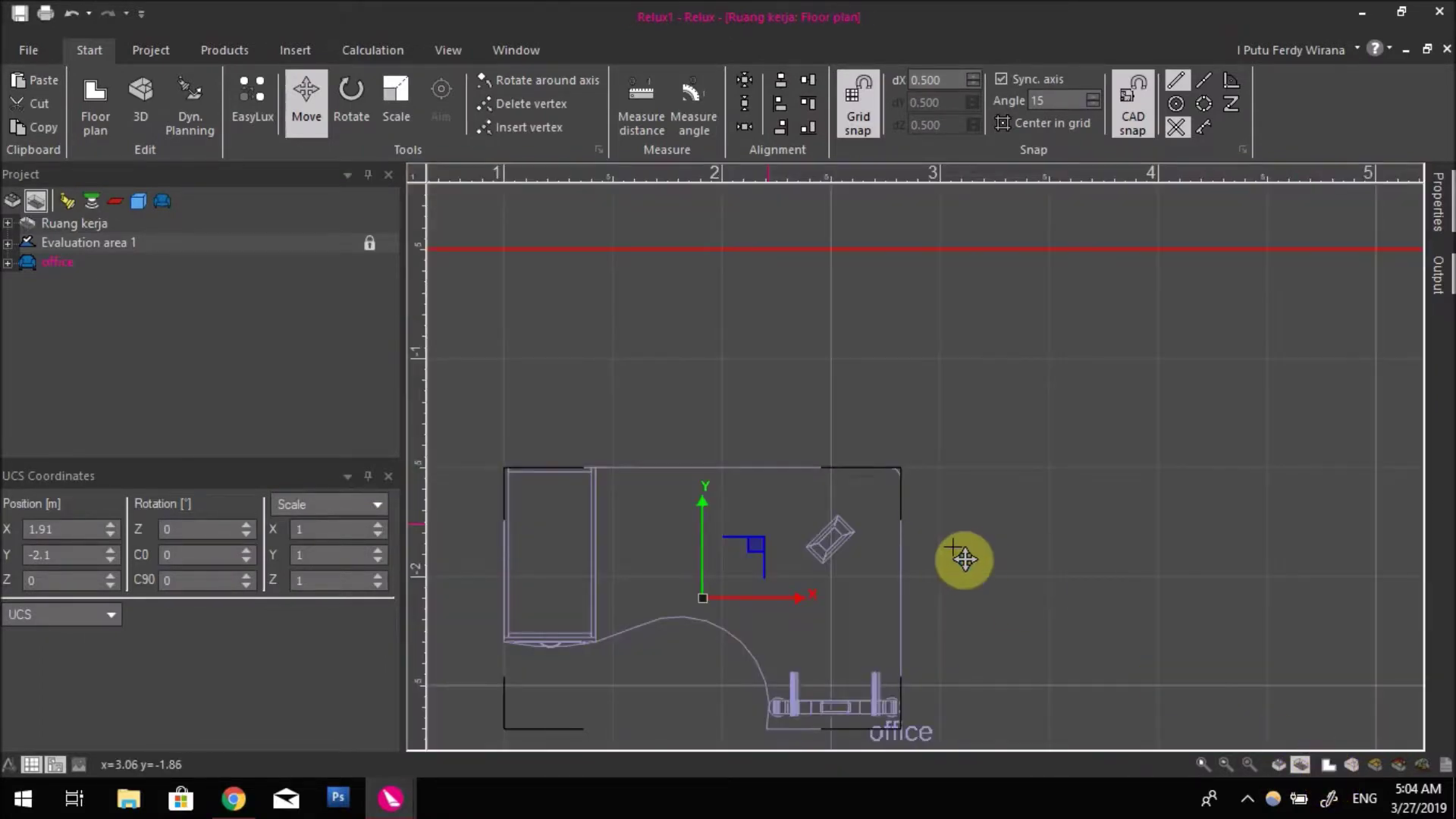
{"action": "scroll", "coordinate": [894, 553], "scroll_direction": "down", "scroll_amount": 2}
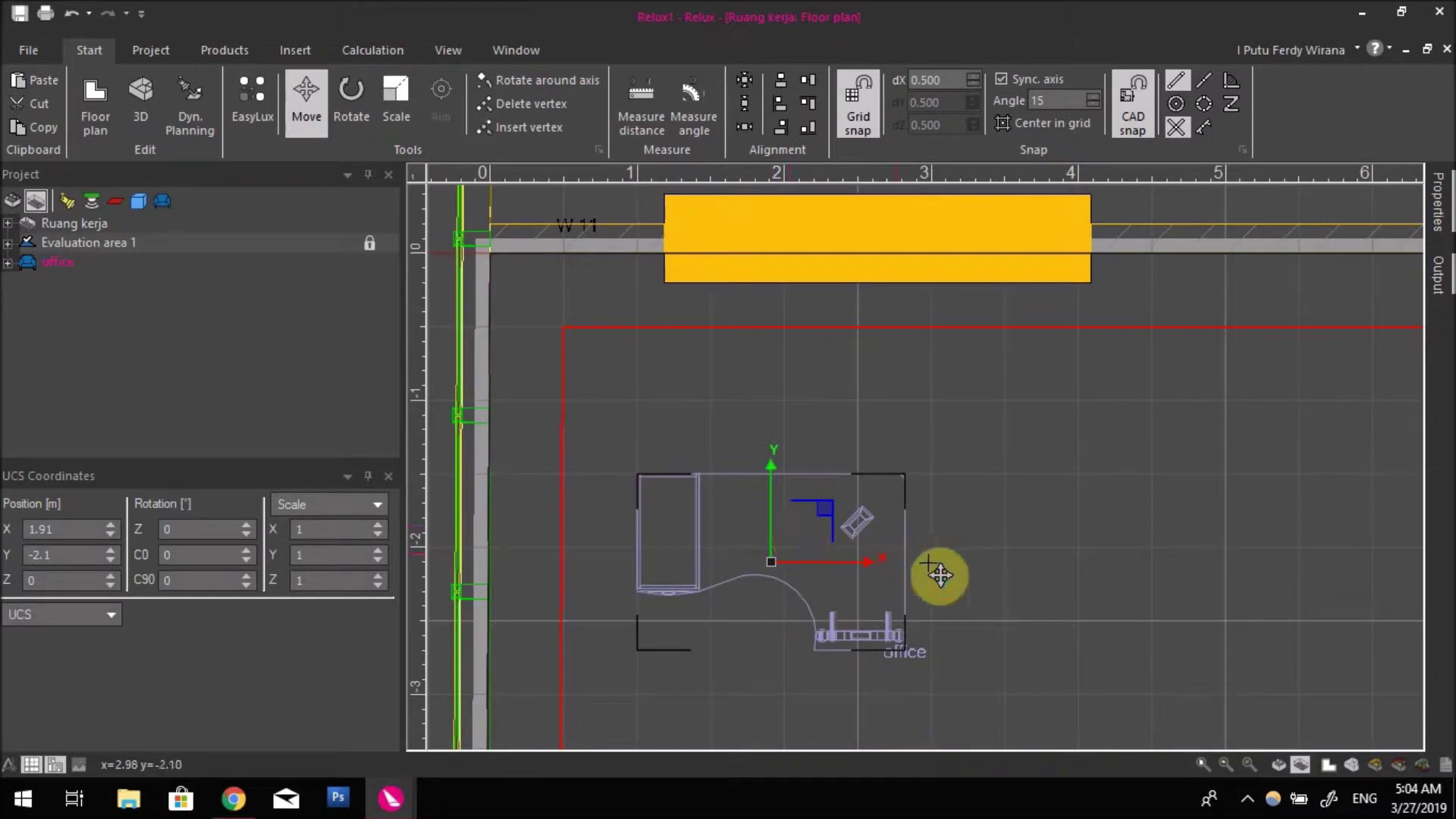
{"action": "middle_click_drag", "start_coordinate": [940, 576], "coordinate": [966, 527]}
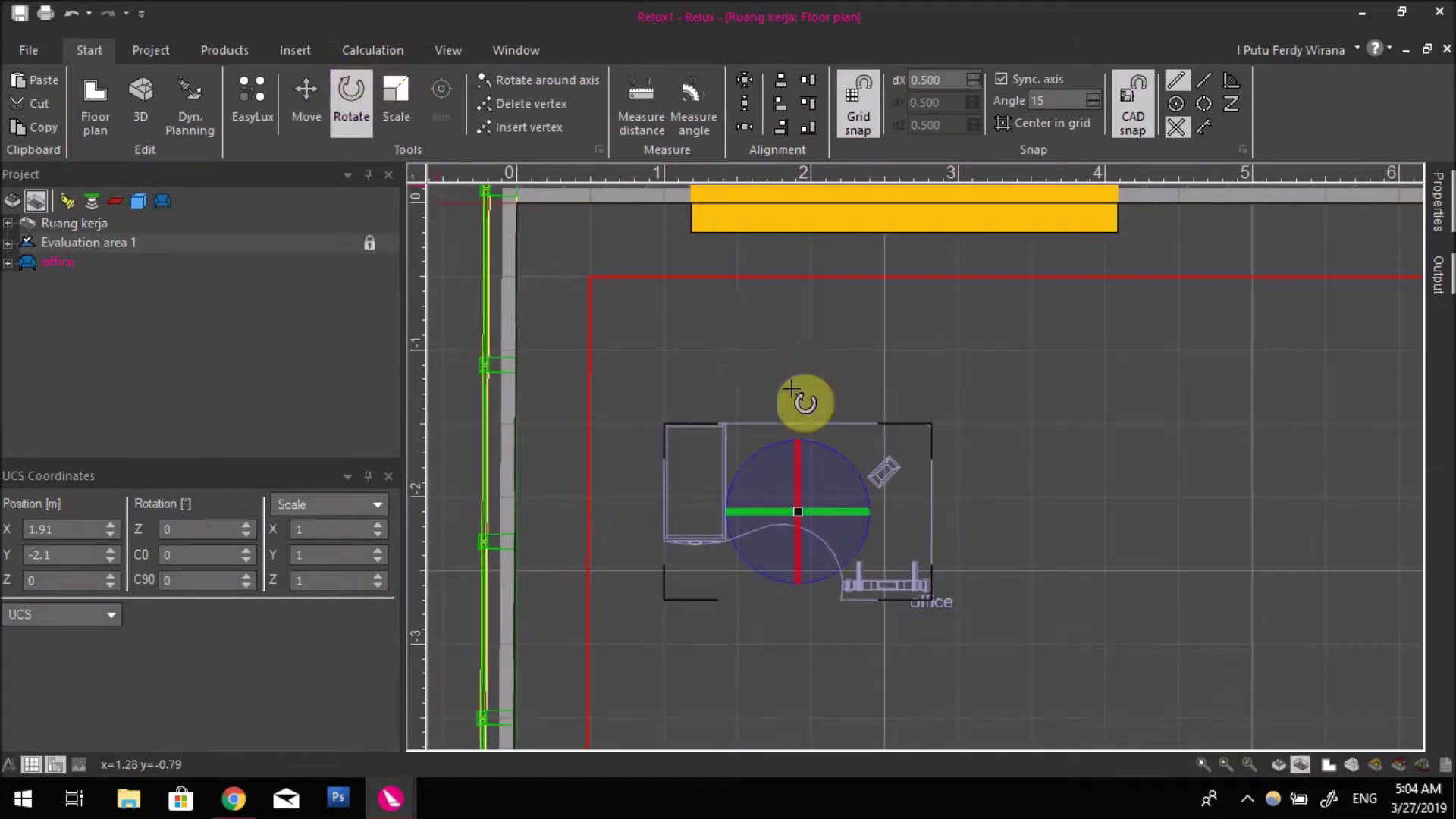
- Turn the desk about its centre, trying 71° before entering 90° as its Z rotation
{"action": "left_click_drag", "start_coordinate": [872, 488], "coordinate": [737, 391]}
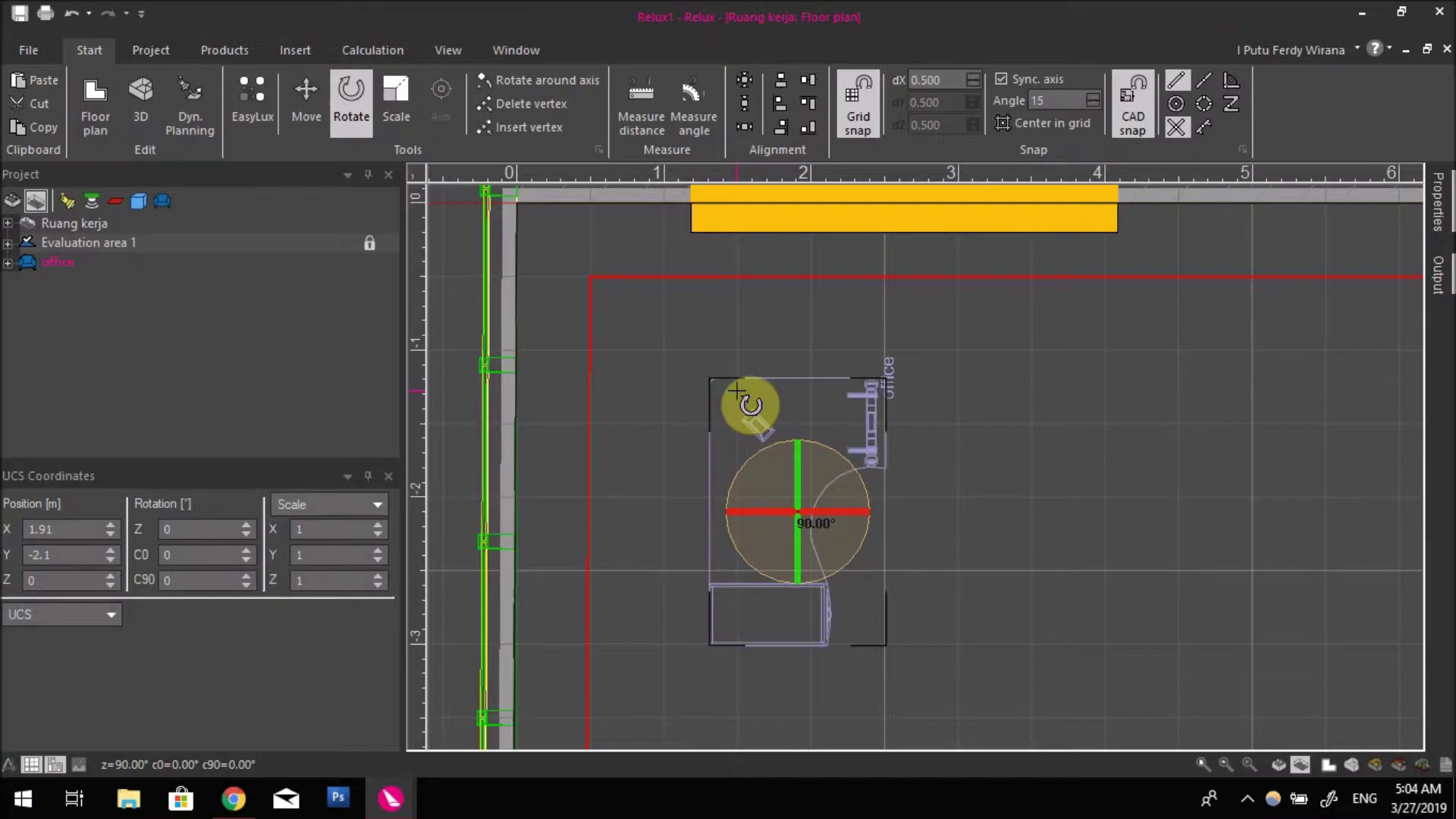
{"action": "left_click_drag", "start_coordinate": [738, 391], "coordinate": [744, 399]}
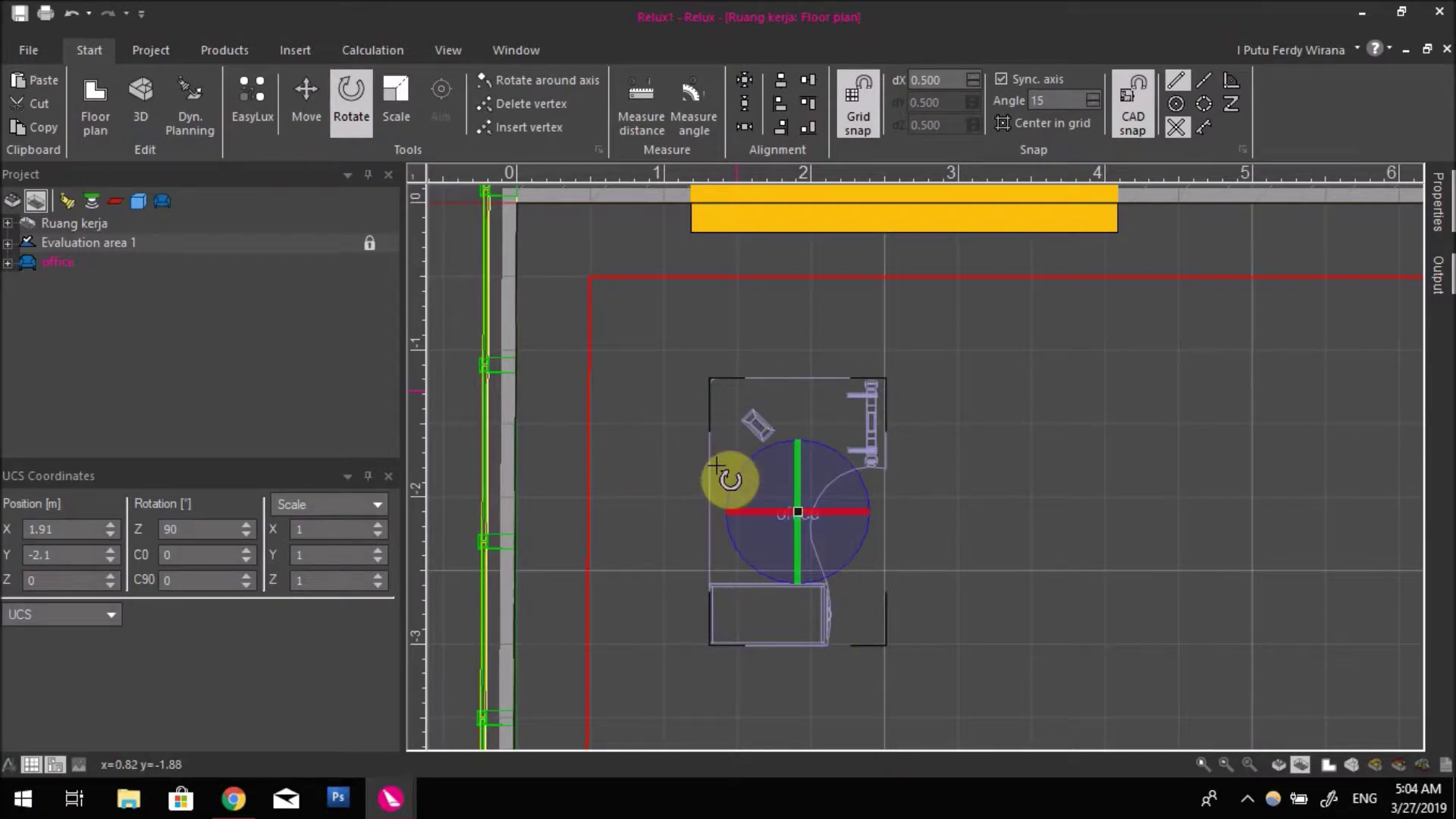
{"action": "double_click", "coordinate": [193, 530]}
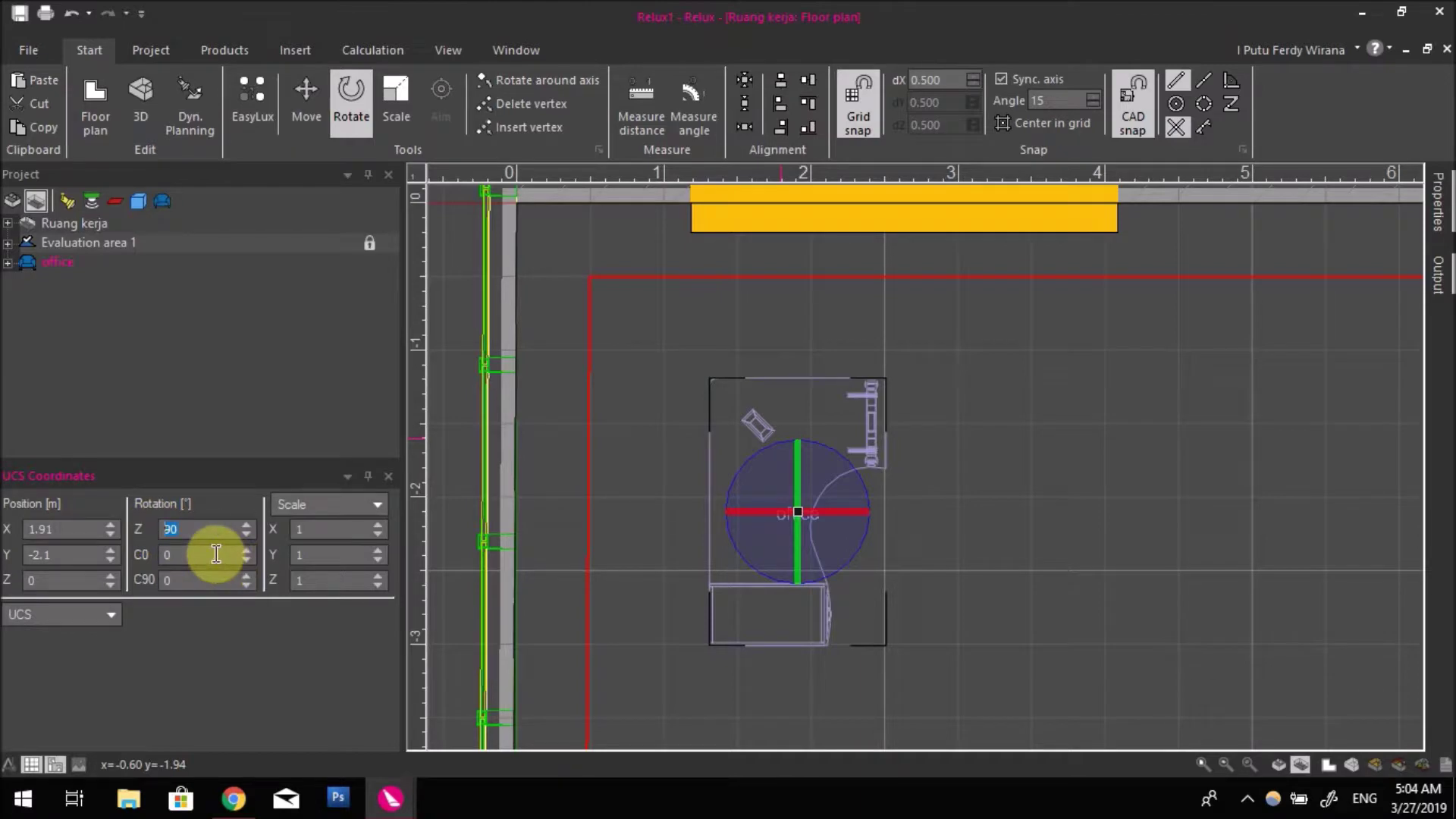
{"action": "type", "text": "71"}
{"action": "left_click", "coordinate": [216, 555]}
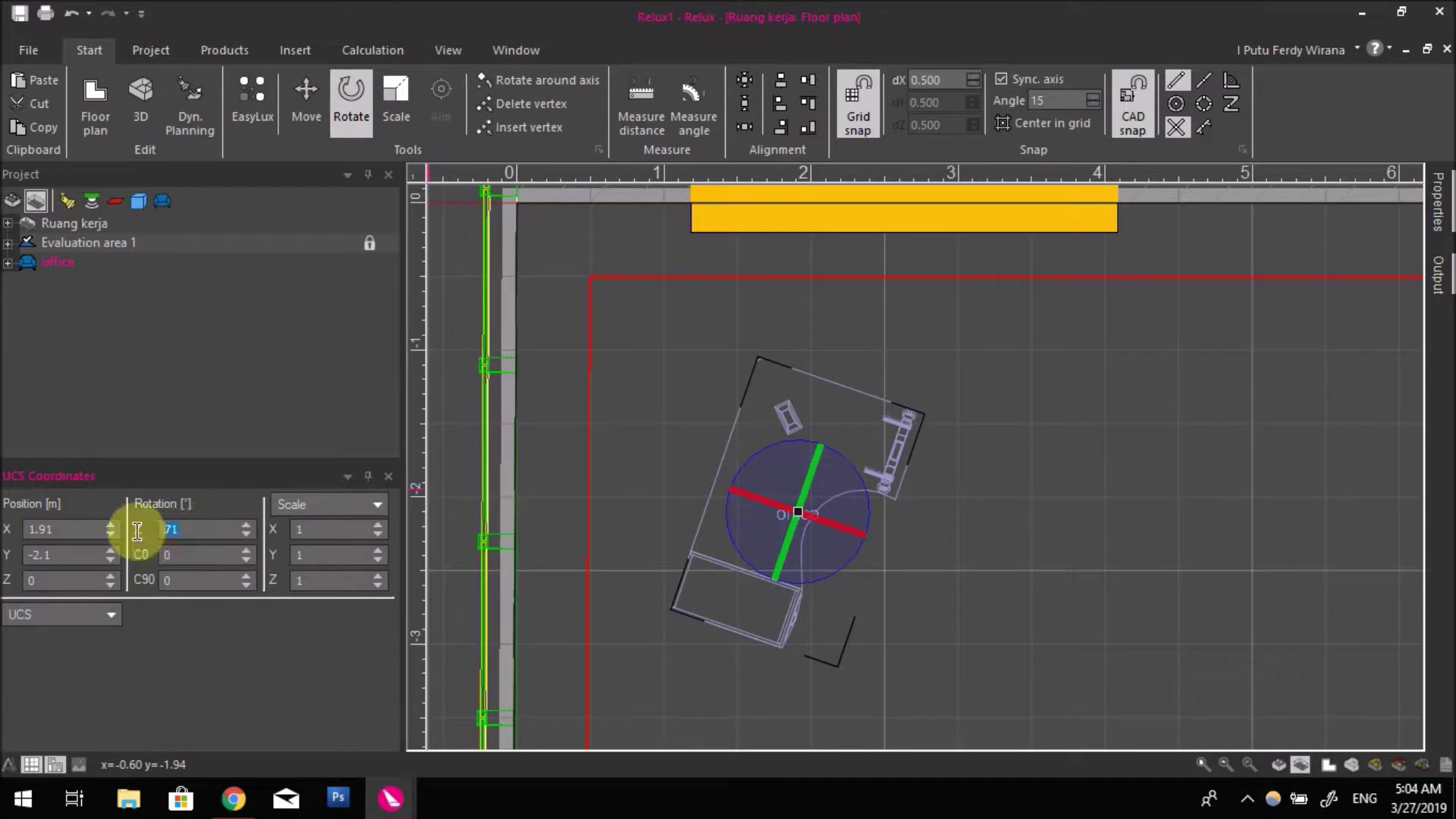
{"action": "double_click", "coordinate": [162, 532]}
{"action": "type", "text": "90"}
{"action": "key", "text": "Tab"}
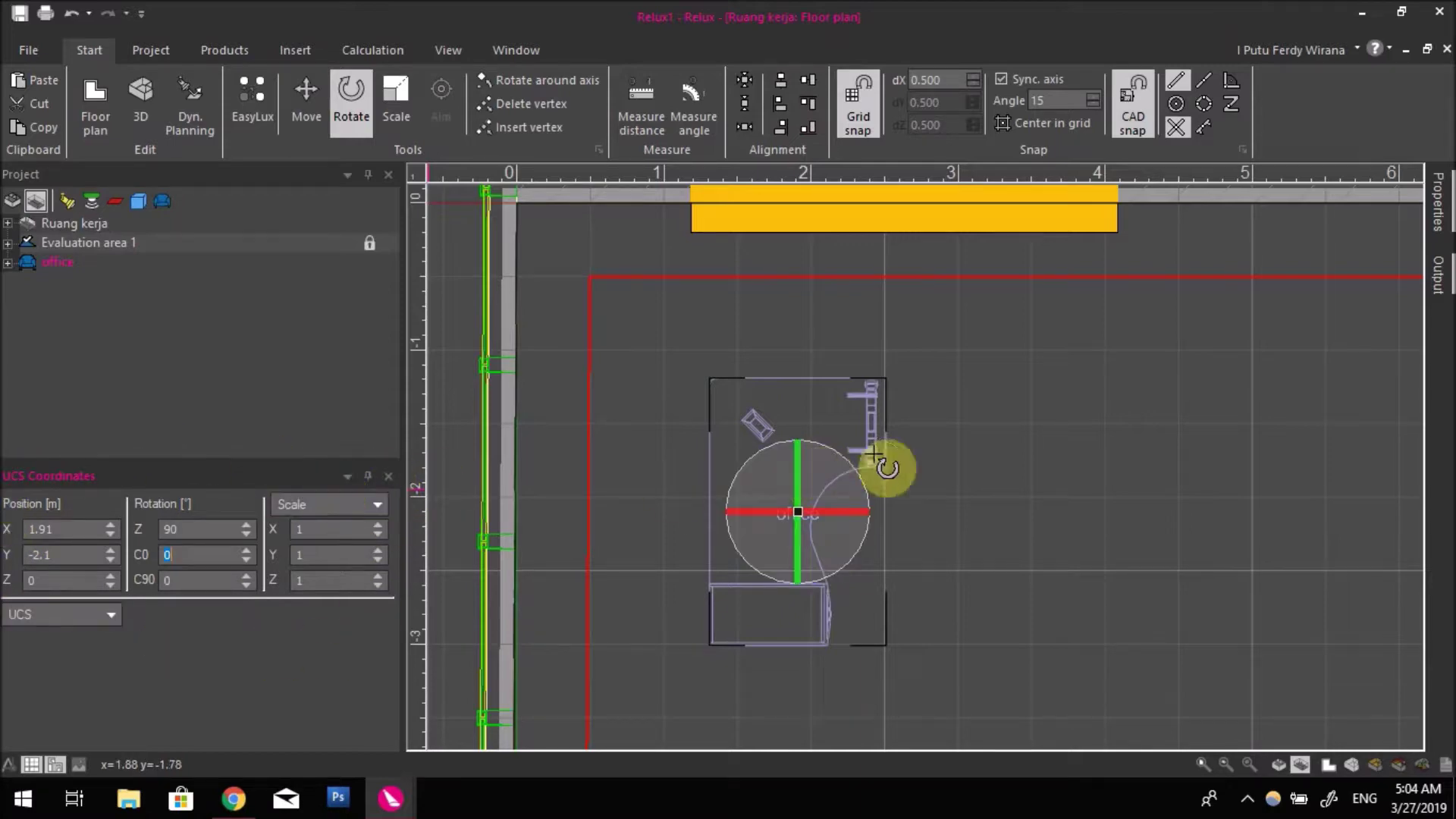
{"action": "scroll", "coordinate": [910, 466], "scroll_direction": "down", "scroll_amount": 3}
- Deselect the desk and pan the floor plan to centre room OFFICE-02
{"action": "left_click", "coordinate": [918, 485]}
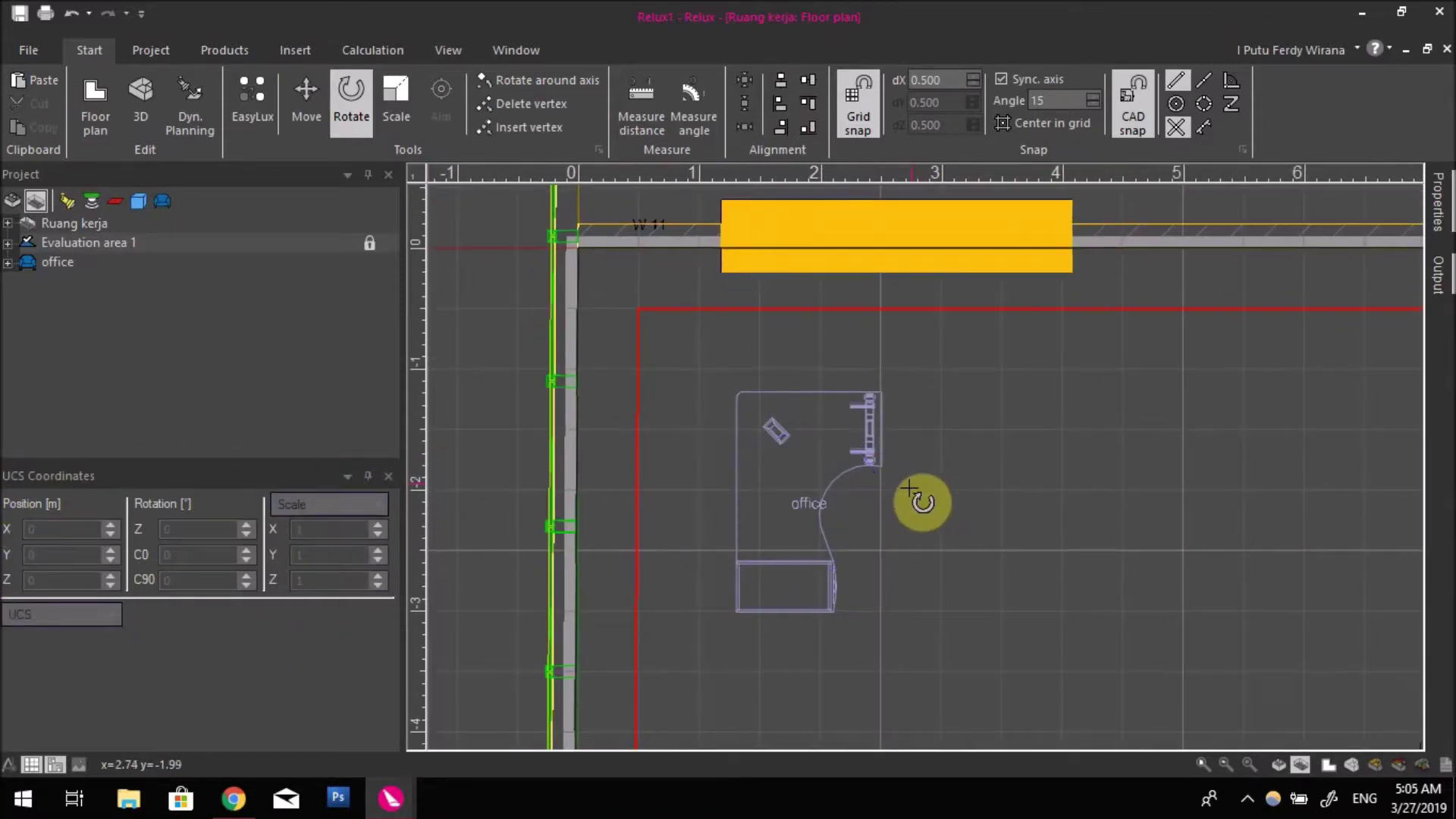
{"action": "scroll", "coordinate": [922, 515], "scroll_direction": "down", "scroll_amount": 6}
{"action": "middle_click_drag", "start_coordinate": [841, 516], "coordinate": [722, 437]}
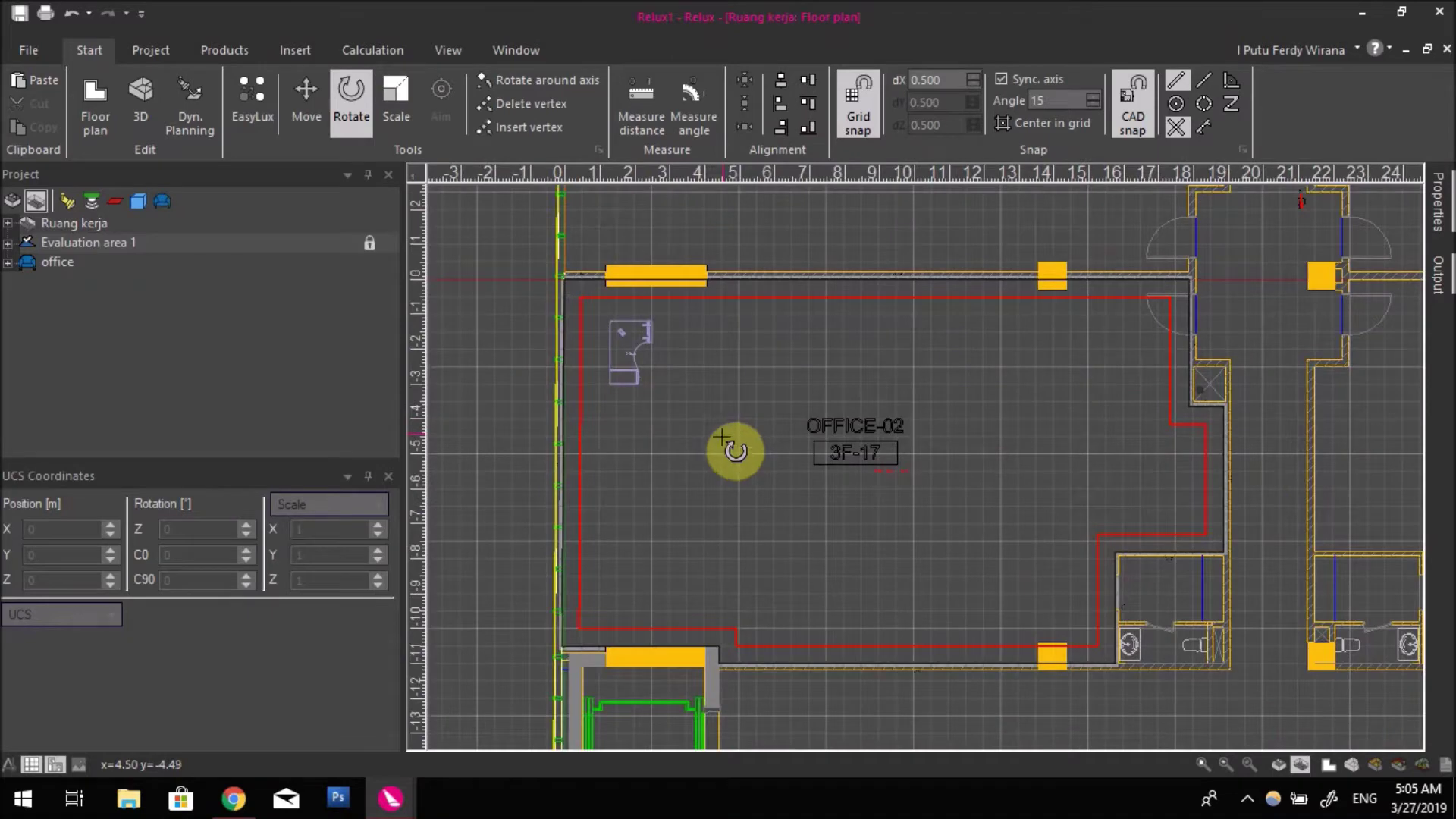
{"action": "scroll", "coordinate": [658, 387], "scroll_direction": "up", "scroll_amount": 3}
{"action": "middle_click_drag", "start_coordinate": [641, 384], "coordinate": [705, 396]}
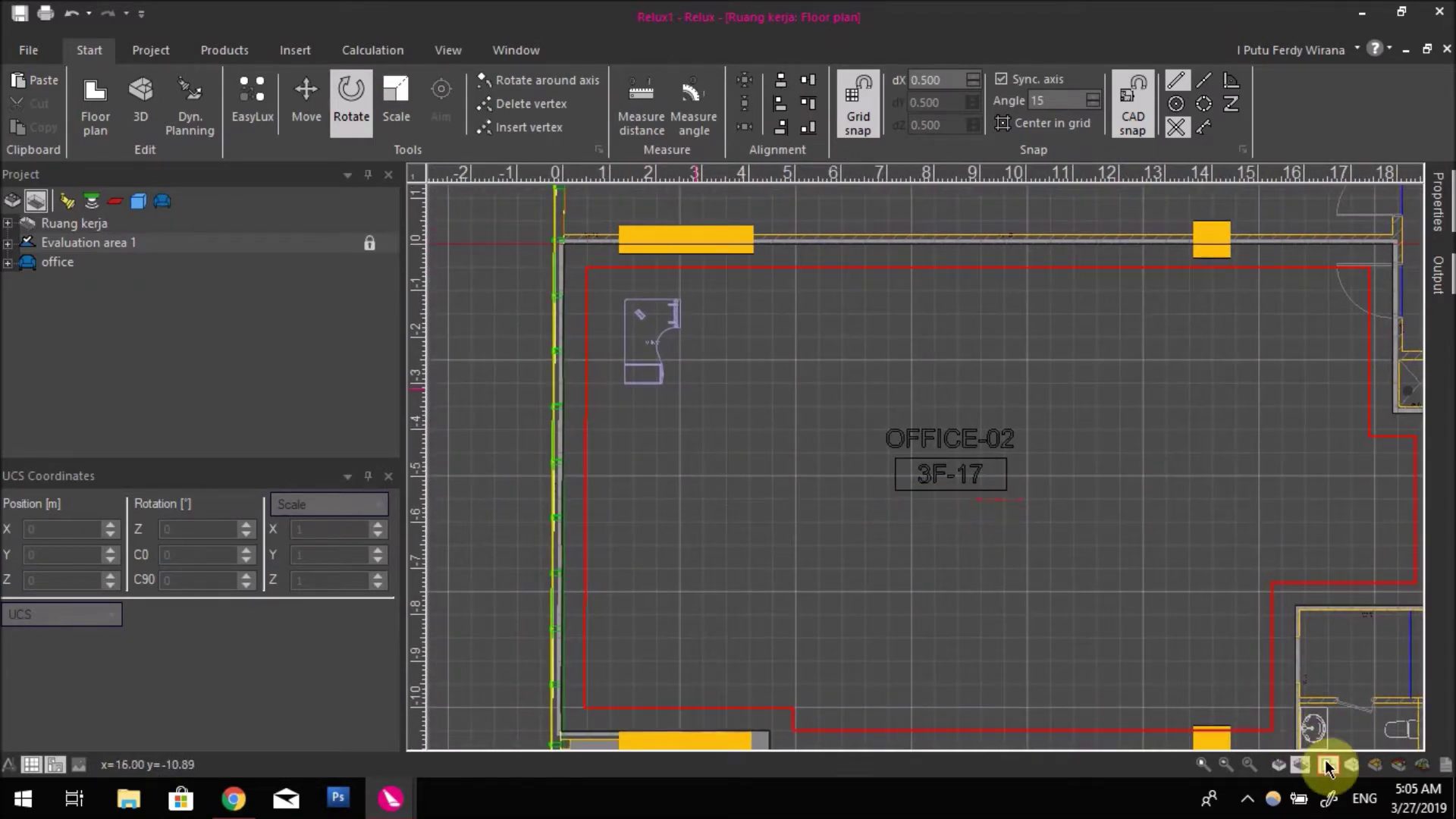
- Check the rotated desk in the 3D view, orbiting to look down into the room
{"action": "left_click", "coordinate": [1353, 760]}
{"action": "scroll", "coordinate": [925, 495], "scroll_direction": "down", "scroll_amount": 6}
{"action": "middle_click_drag", "start_coordinate": [933, 504], "coordinate": [985, 498]}
{"action": "scroll", "coordinate": [895, 491], "scroll_direction": "up", "scroll_amount": 5}
{"action": "left_click", "coordinate": [874, 491]}
{"action": "left_click_drag", "start_coordinate": [985, 498], "coordinate": [946, 611]}
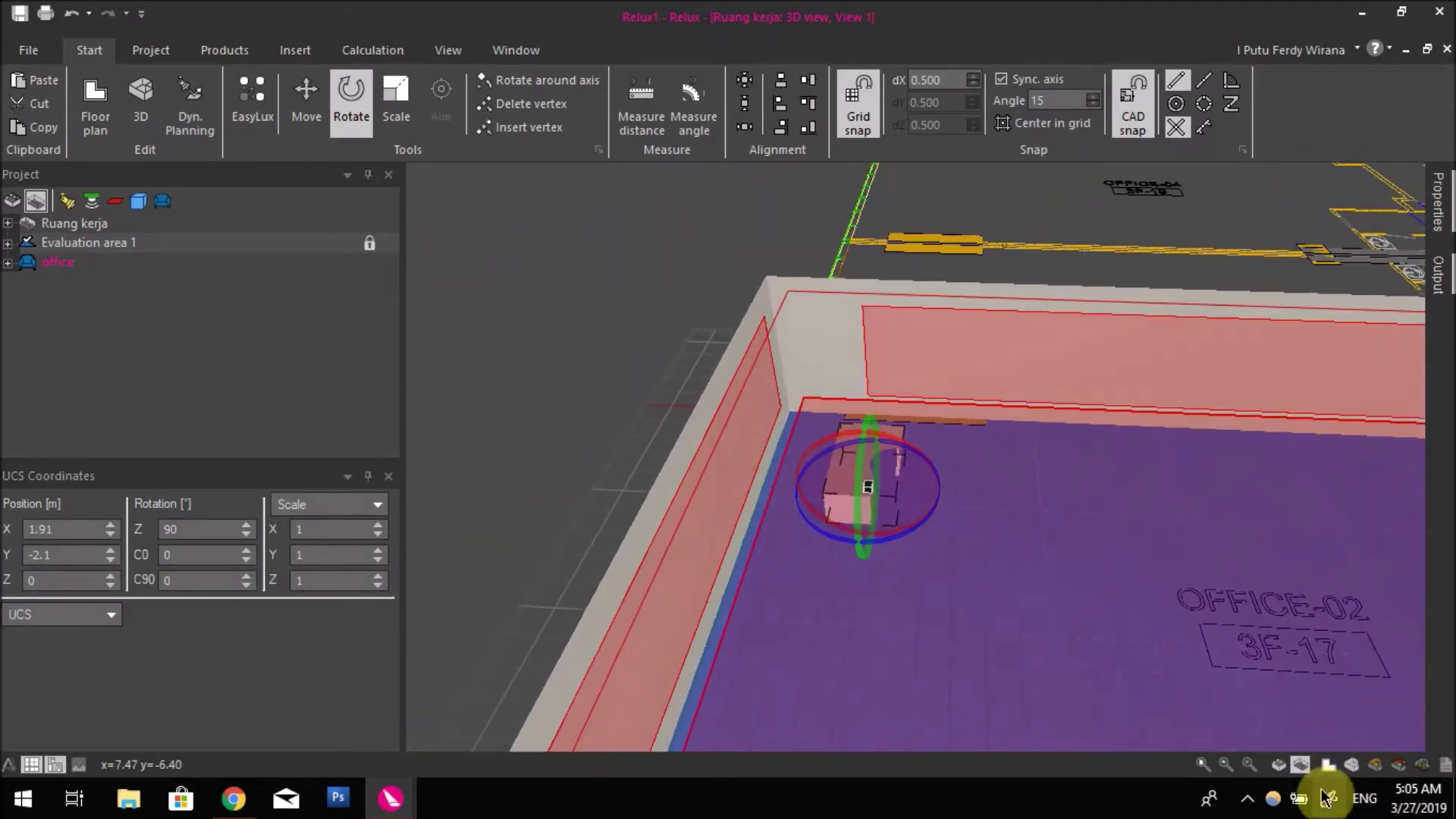
- Back in the floor plan, select Evaluation area 1 then the desk, and frame the whole room
{"action": "left_click", "coordinate": [1327, 765]}
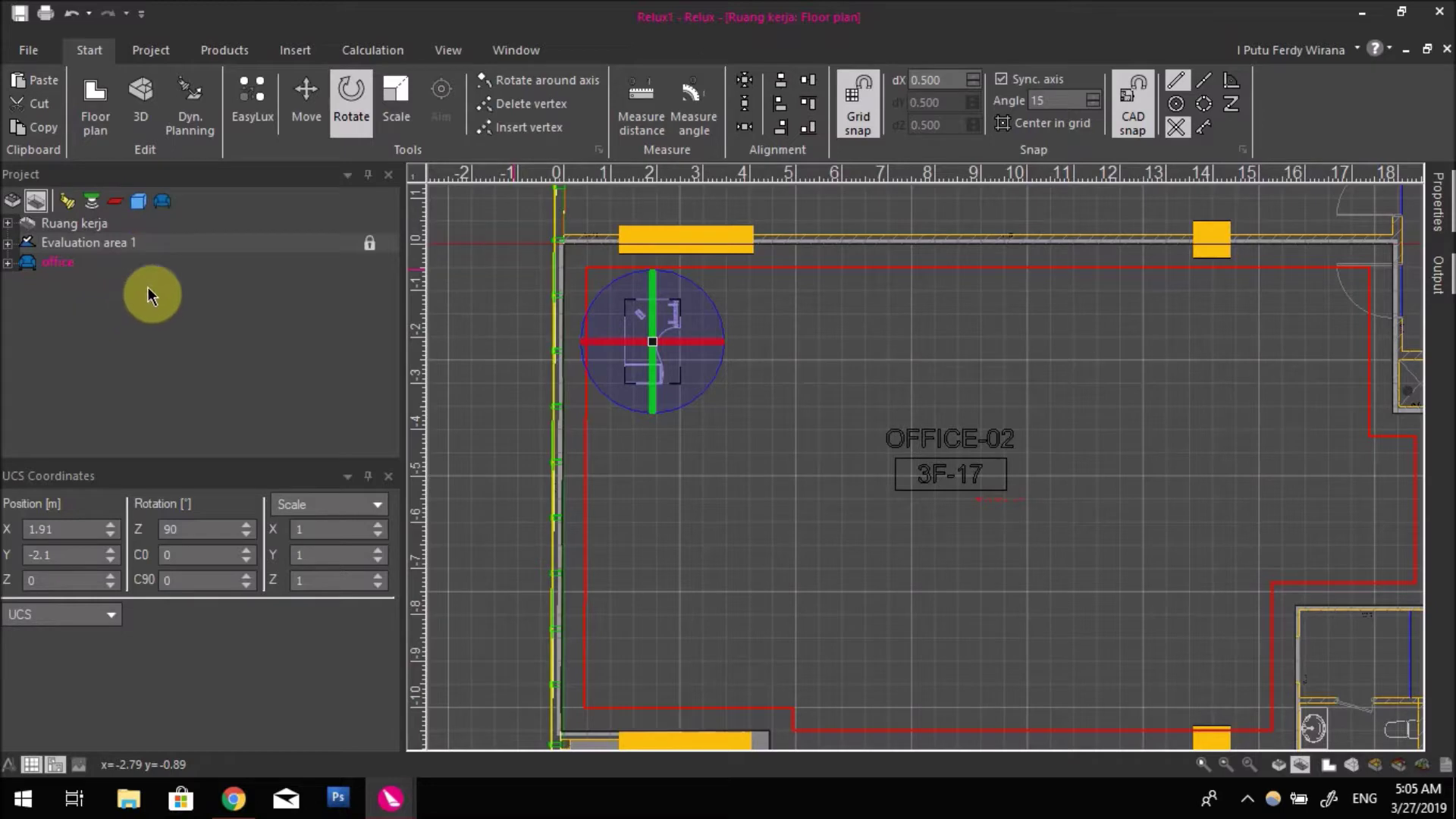
{"action": "left_click", "coordinate": [63, 246]}
{"action": "left_click", "coordinate": [61, 262]}
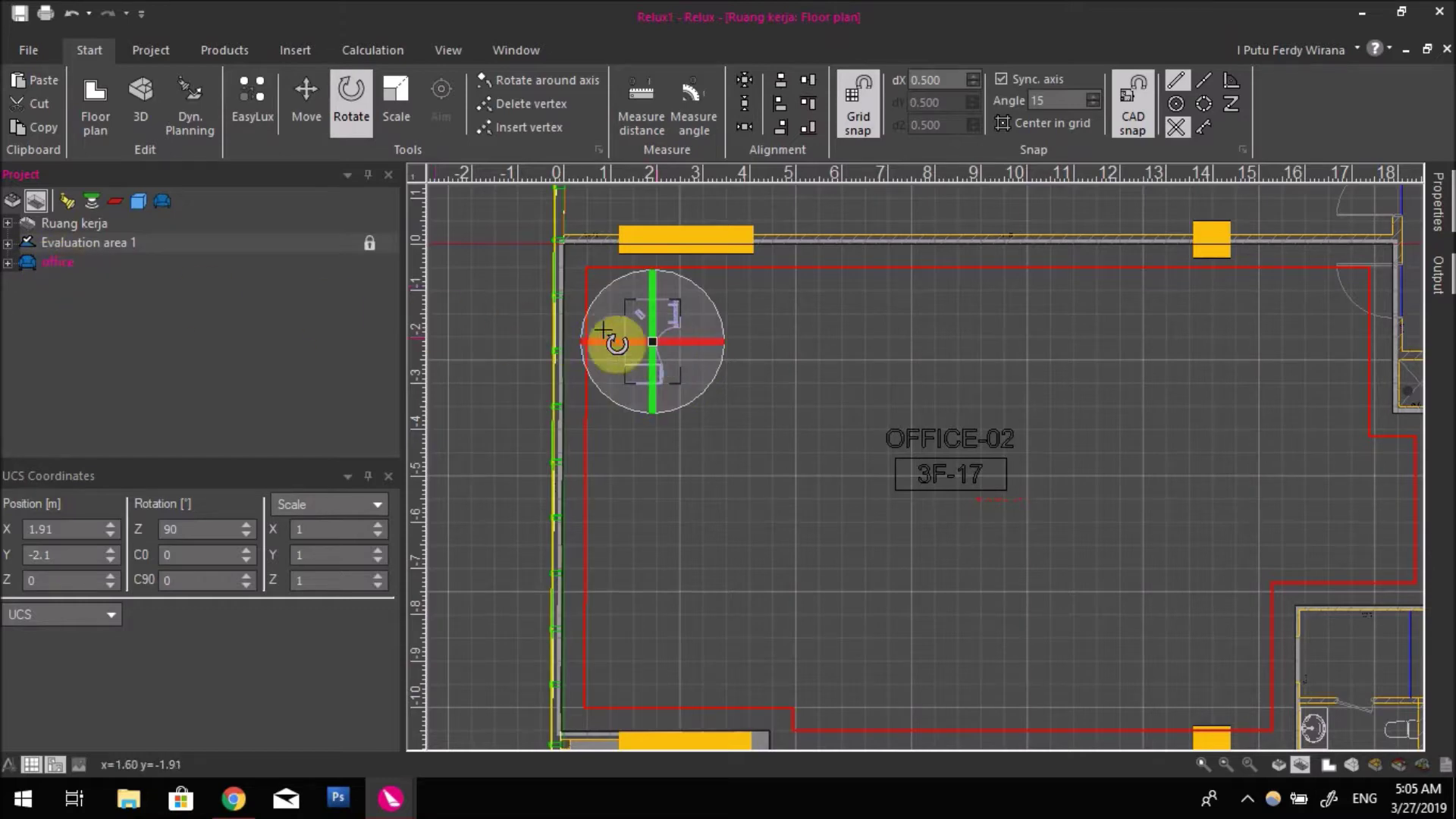
{"action": "scroll", "coordinate": [603, 349], "scroll_direction": "up", "scroll_amount": 2}
{"action": "scroll", "coordinate": [671, 371], "scroll_direction": "down", "scroll_amount": 4}
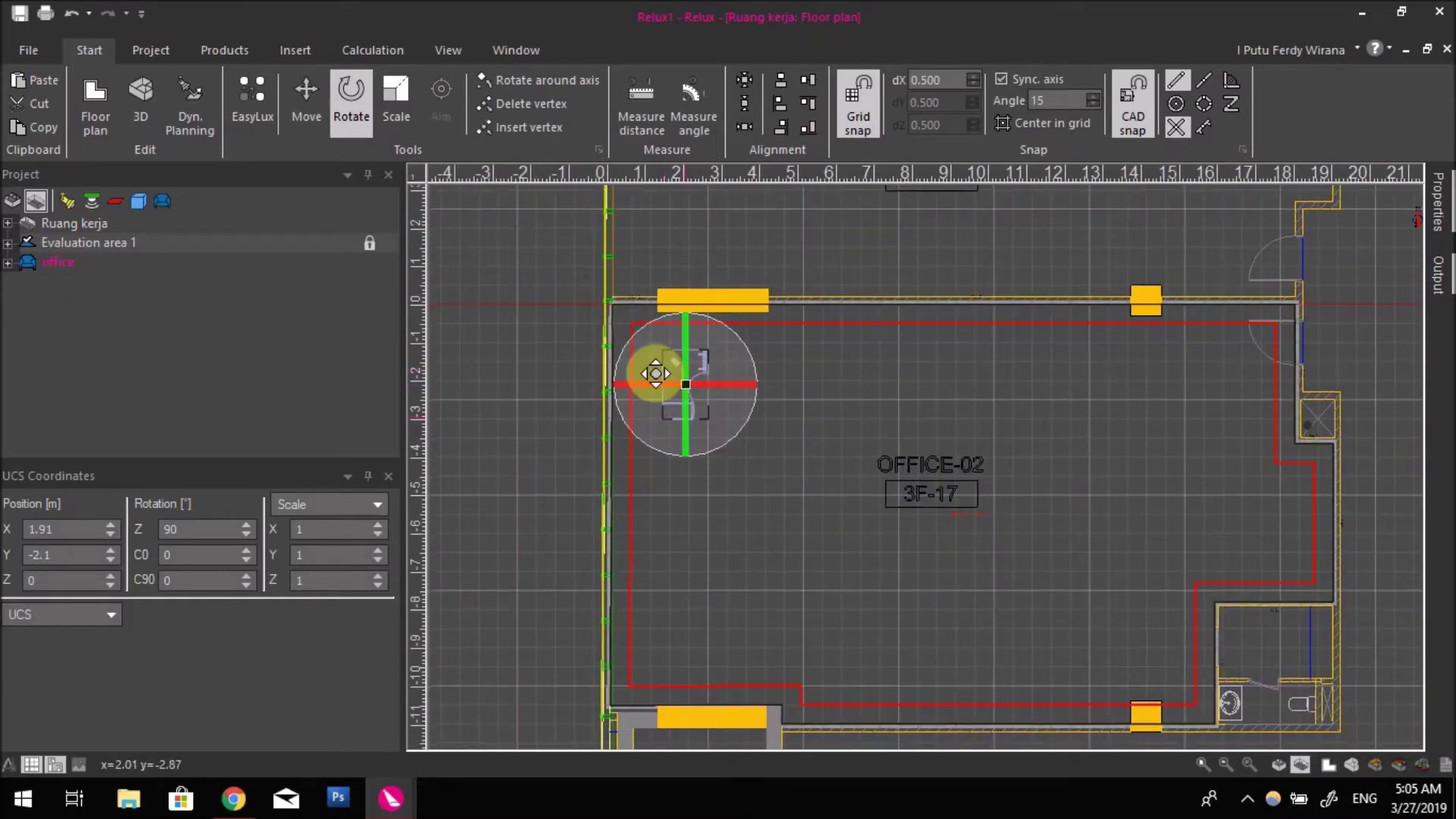
{"action": "middle_click_drag", "start_coordinate": [742, 371], "coordinate": [693, 452]}
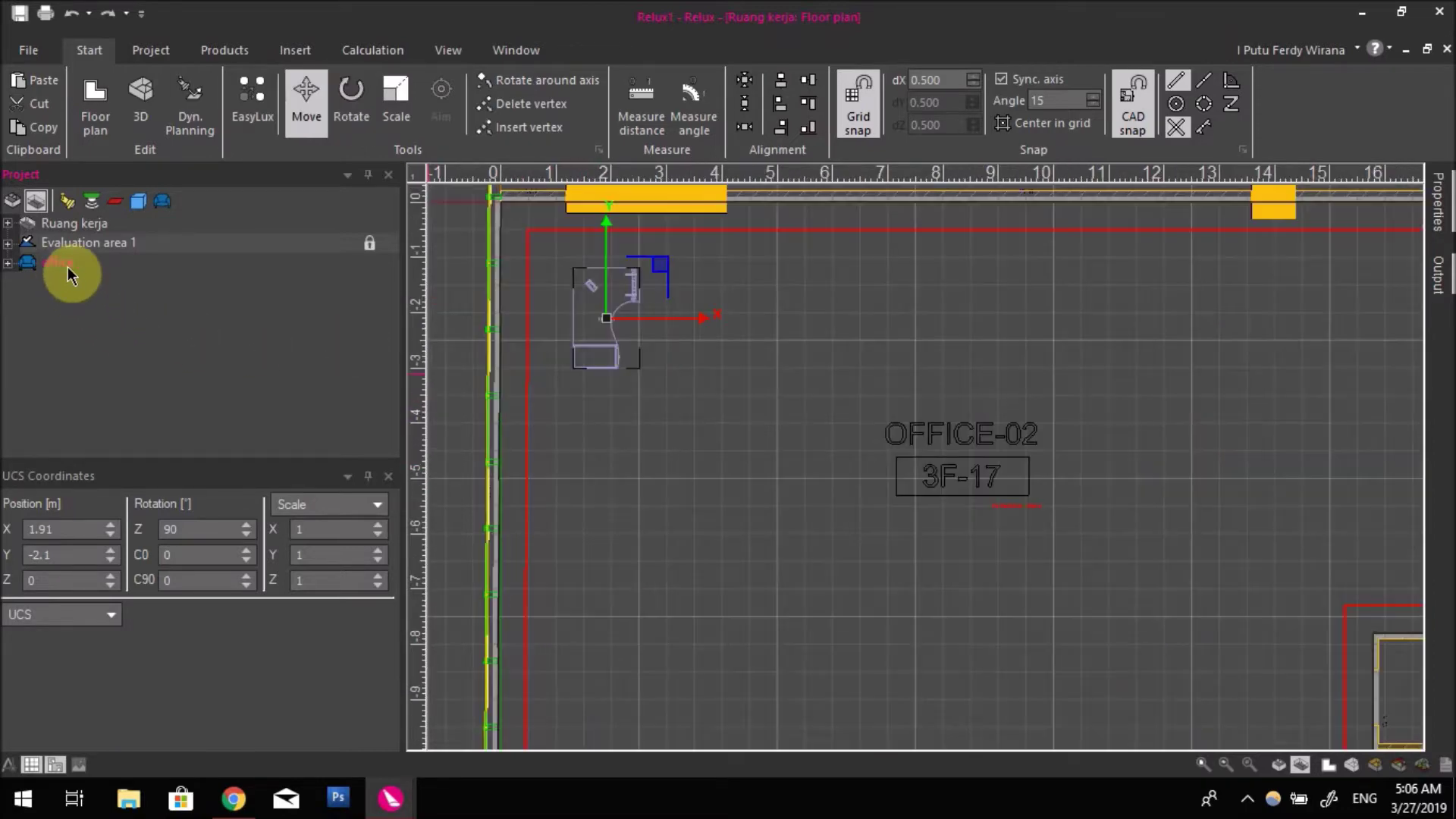
- Create a field group from the desk spanning 12 × 7 m, from (2,-2) to (14,-9), with Number Y 6
{"action": "right_click", "coordinate": [68, 273]}
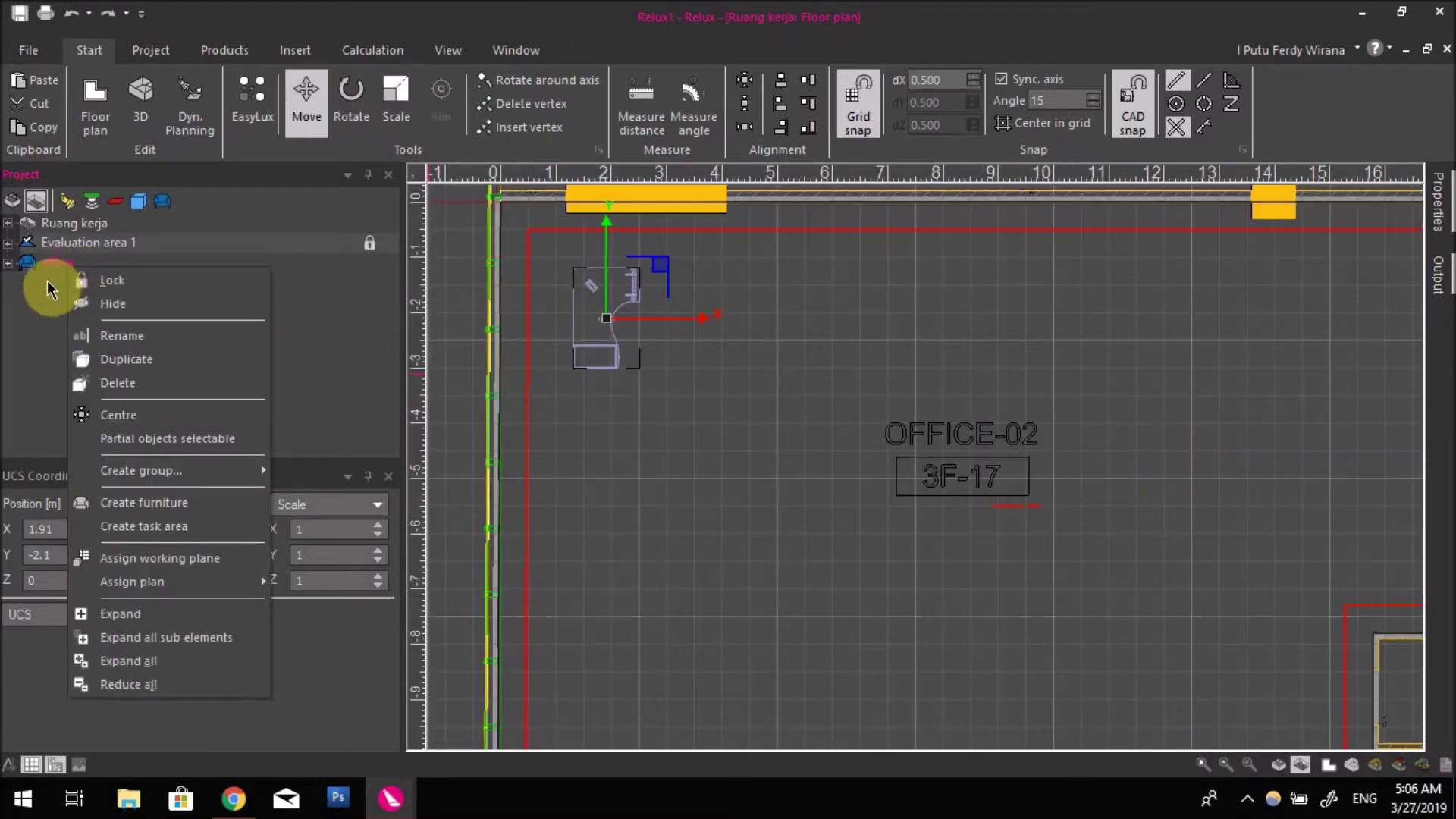
{"action": "mouse_move", "coordinate": [220, 471]}
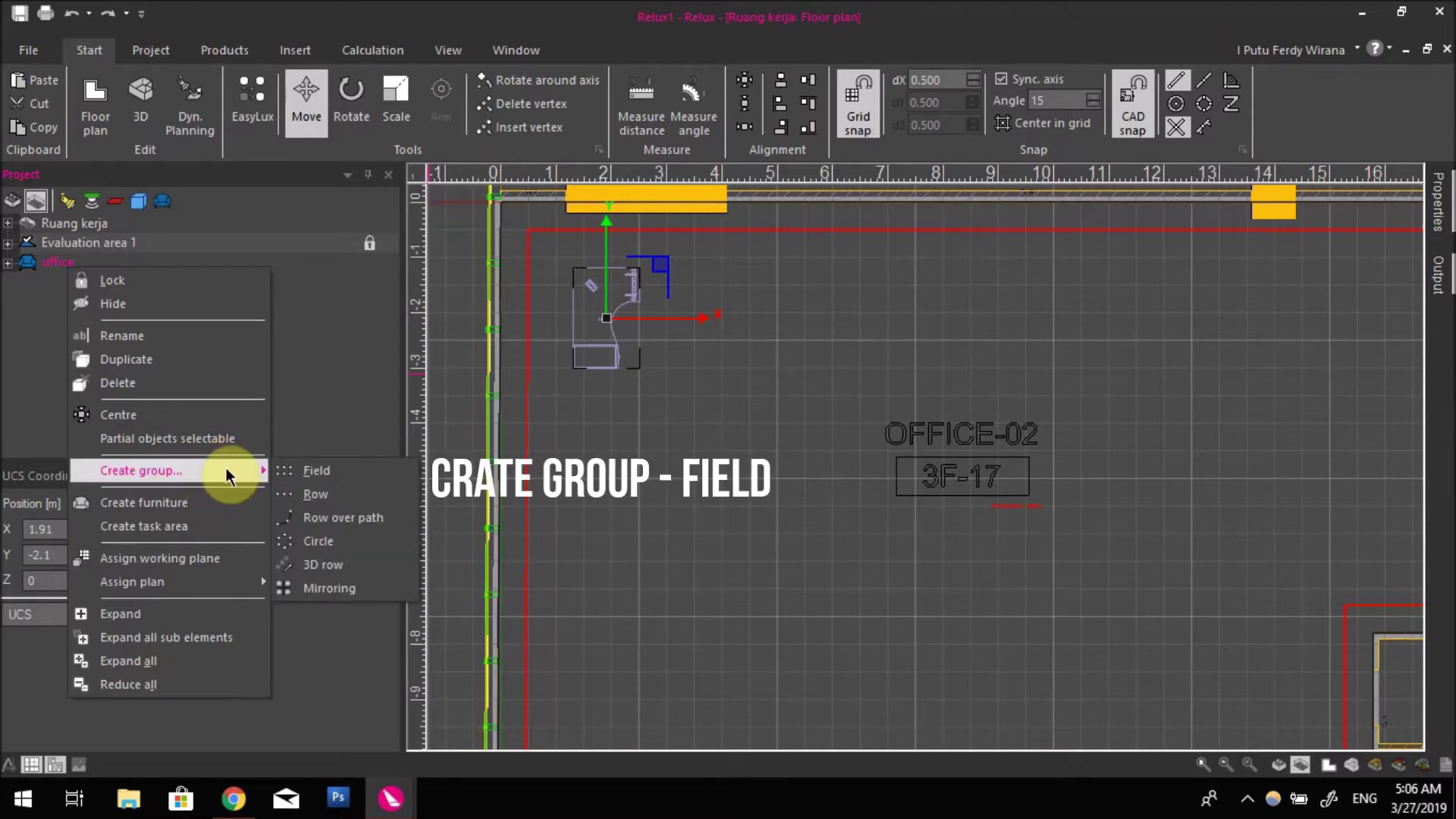
{"action": "left_click", "coordinate": [326, 472]}
{"action": "scroll", "coordinate": [789, 462], "scroll_direction": "down", "scroll_amount": 2}
{"action": "middle_click_drag", "start_coordinate": [765, 463], "coordinate": [653, 384]}
{"action": "scroll", "coordinate": [576, 372], "scroll_direction": "up", "scroll_amount": 1}
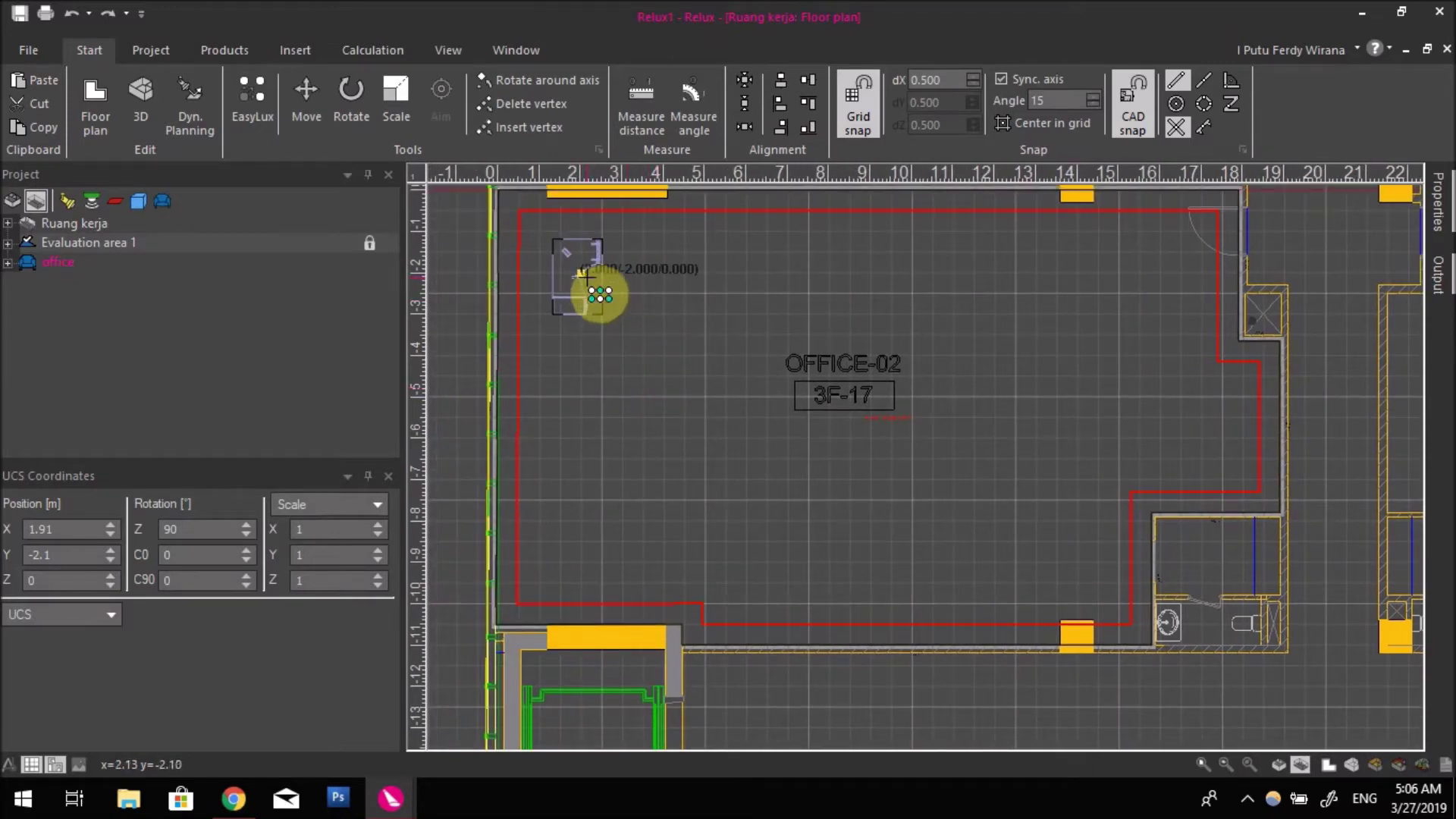
{"action": "left_click_drag", "start_coordinate": [581, 273], "coordinate": [1078, 562]}
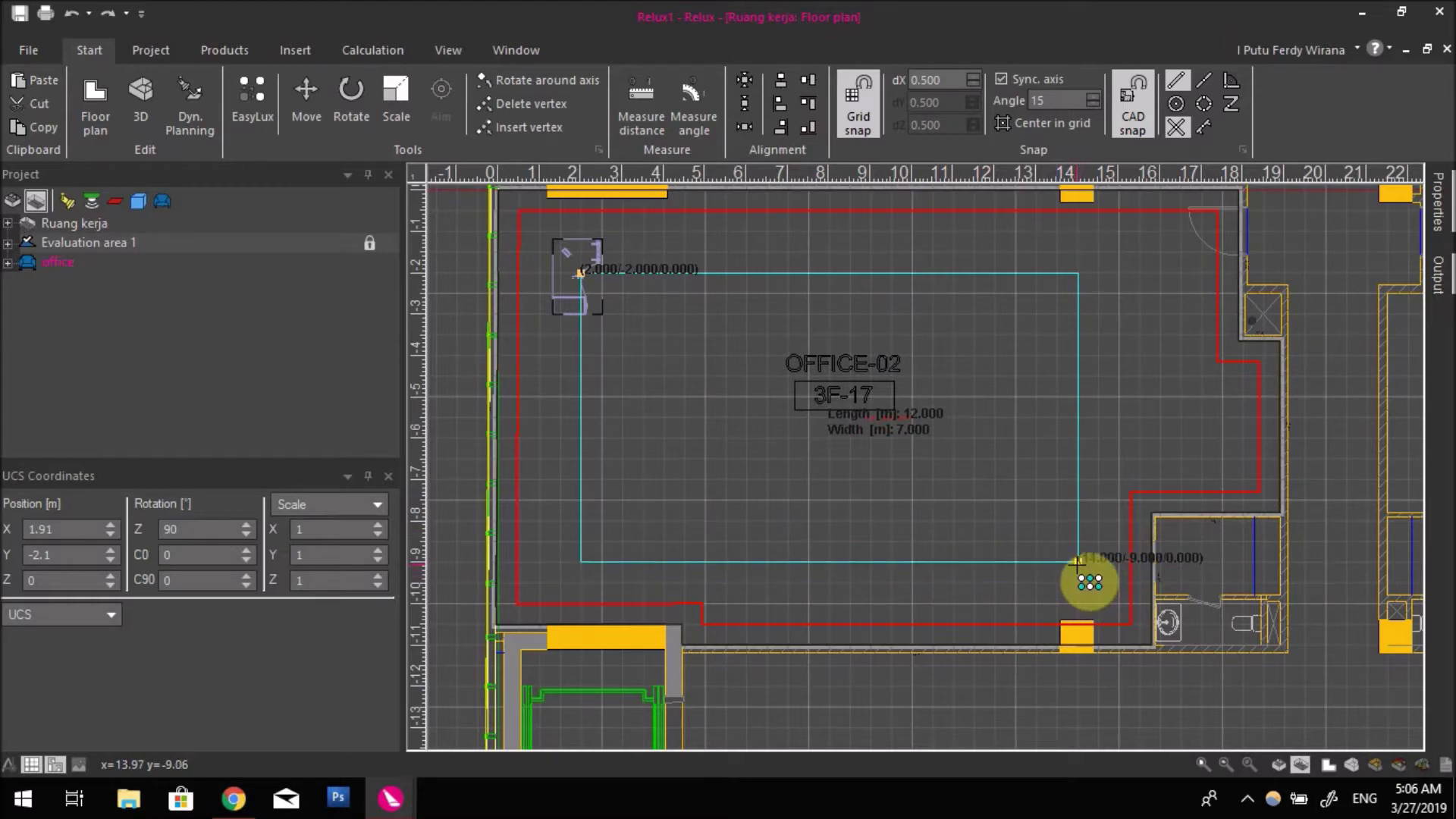
{"action": "left_click_drag", "start_coordinate": [1077, 562], "coordinate": [1078, 563]}
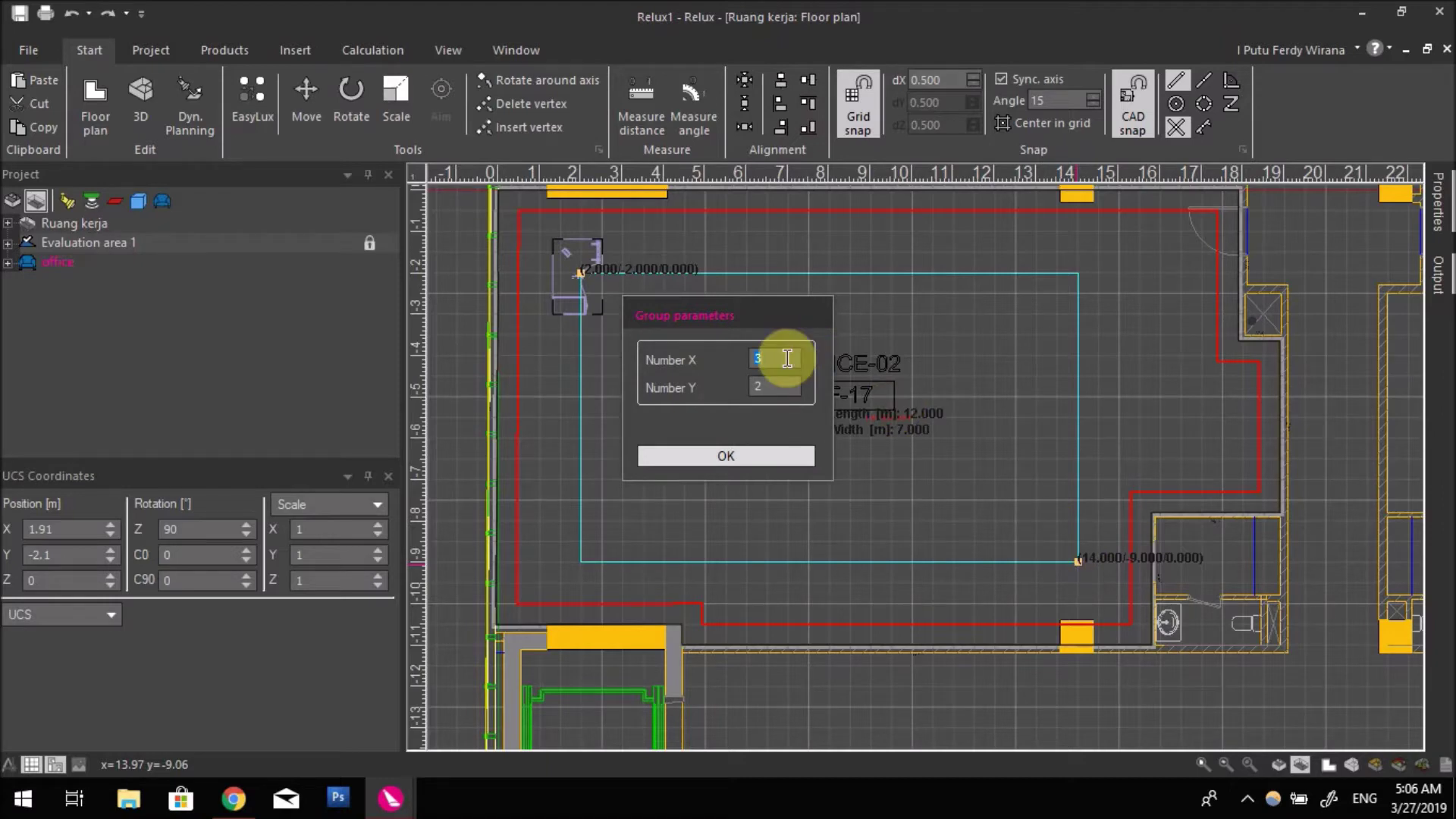
{"action": "left_click_drag", "start_coordinate": [780, 386], "coordinate": [751, 386]}
{"action": "type", "text": "6"}
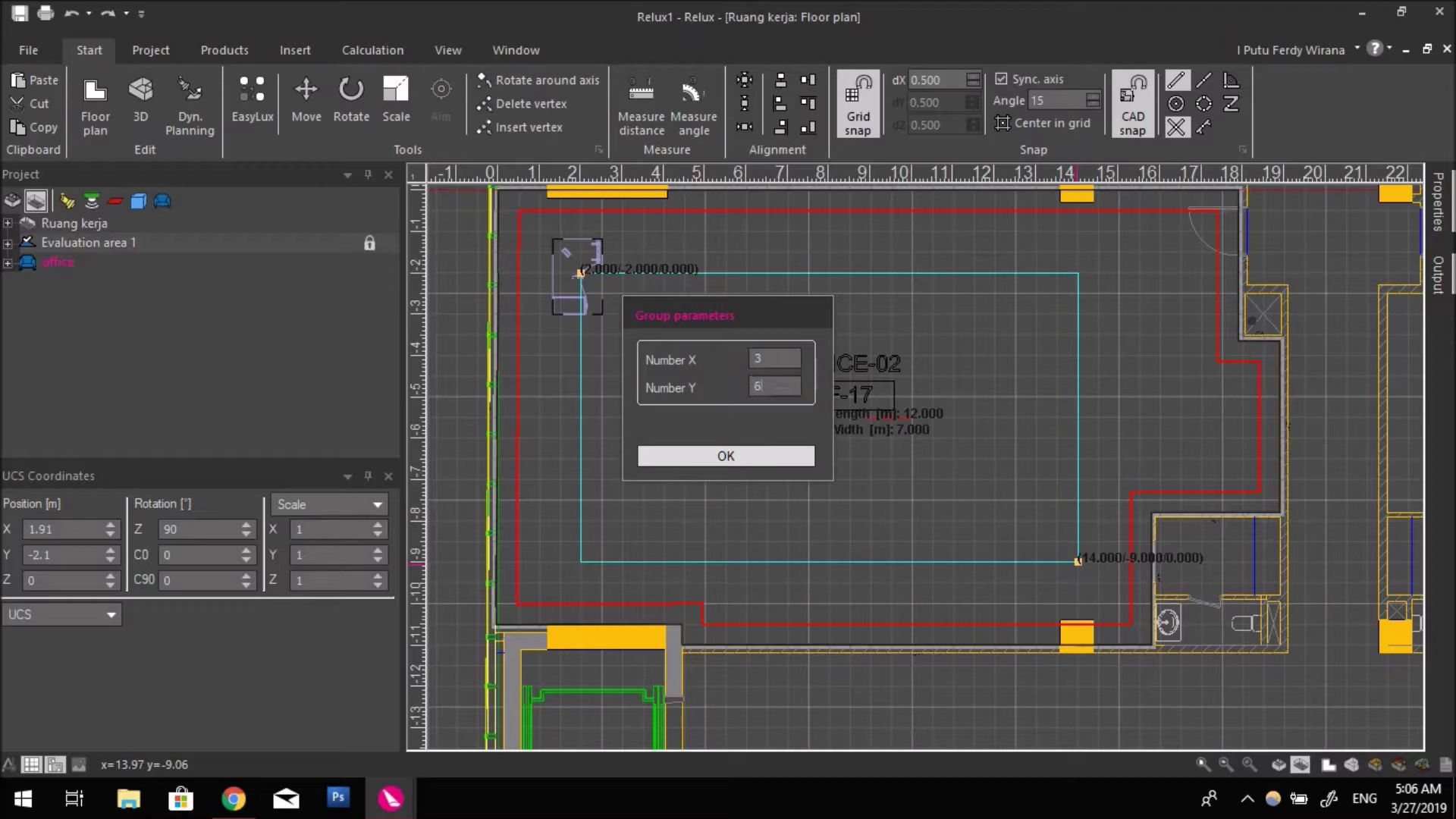
{"action": "left_click", "coordinate": [755, 457]}
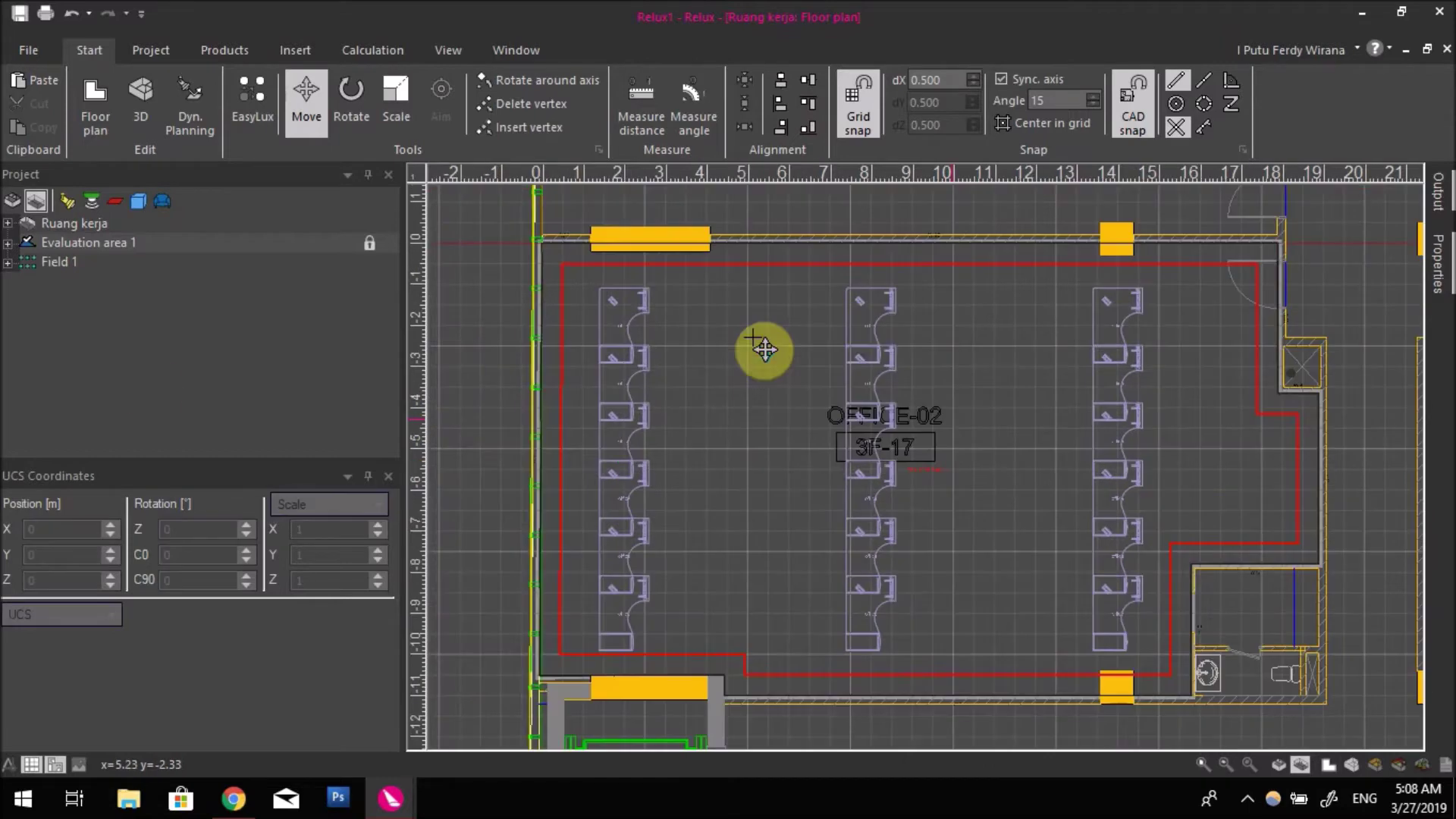
- Select Field 1 and arrange its Properties panel to show the Parameters X and Y groups
{"action": "left_click", "coordinate": [61, 262]}
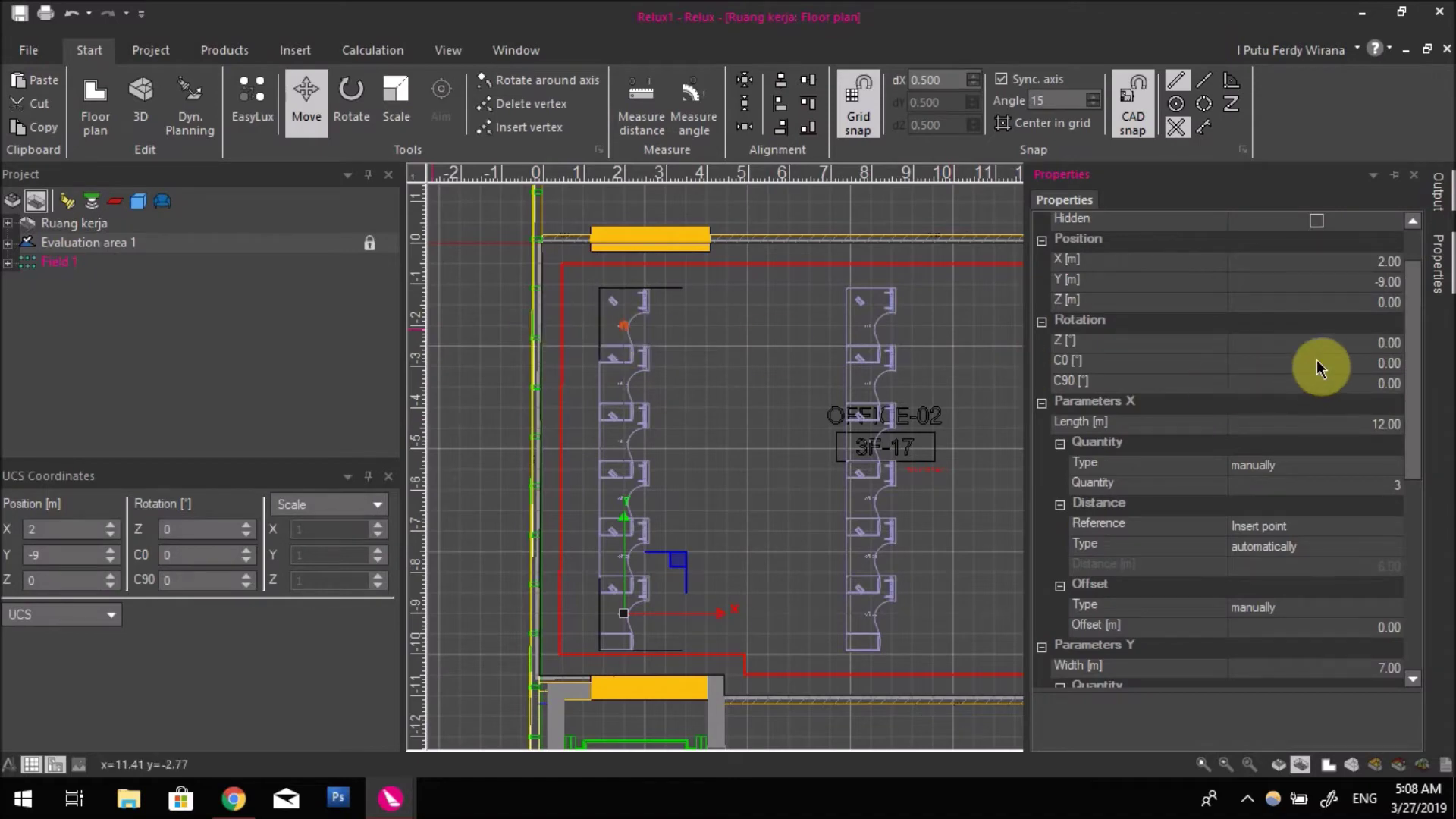
{"action": "left_click_drag", "start_coordinate": [1417, 352], "coordinate": [1420, 406]}
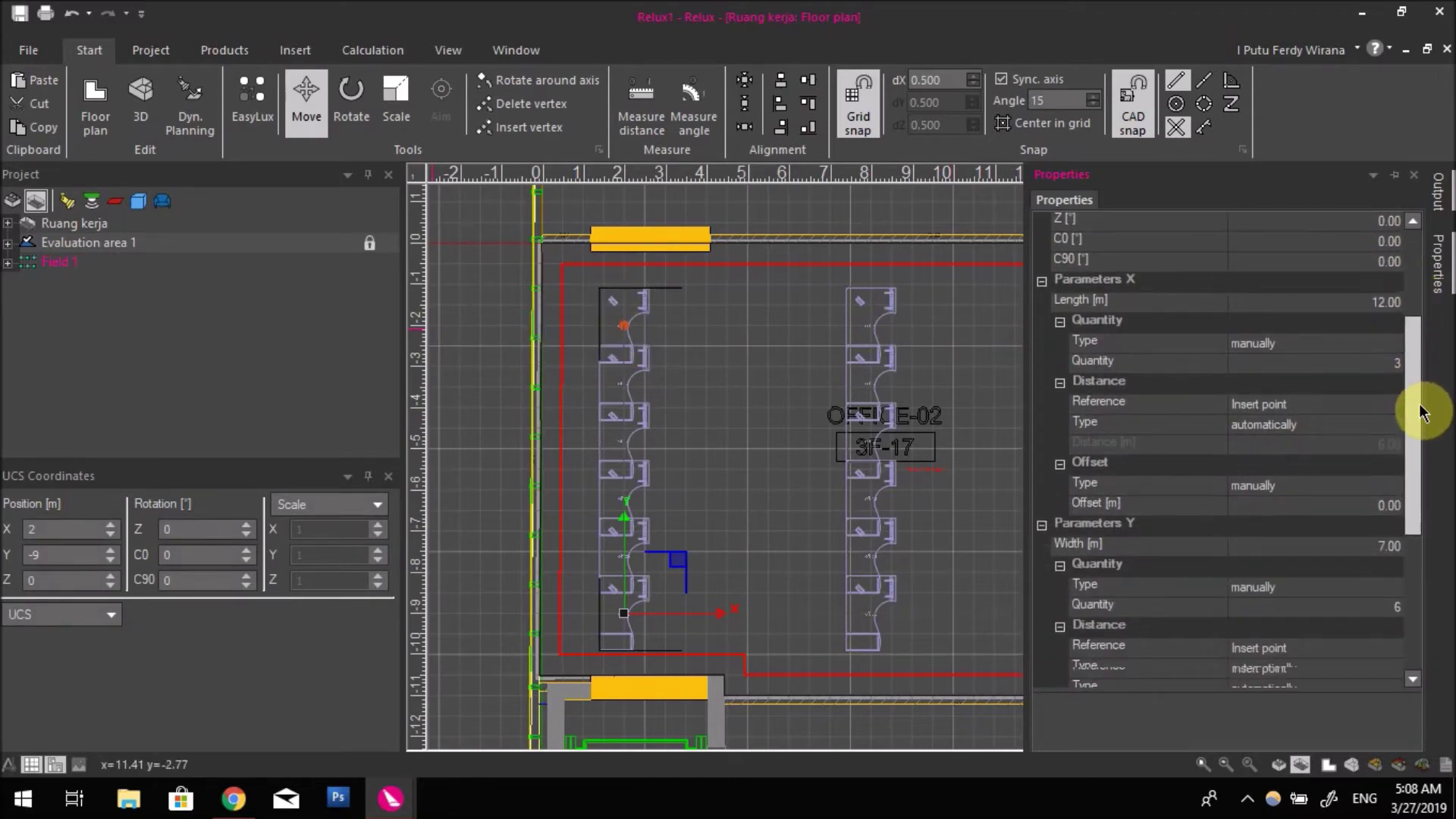
{"action": "right_click", "coordinate": [1164, 285]}
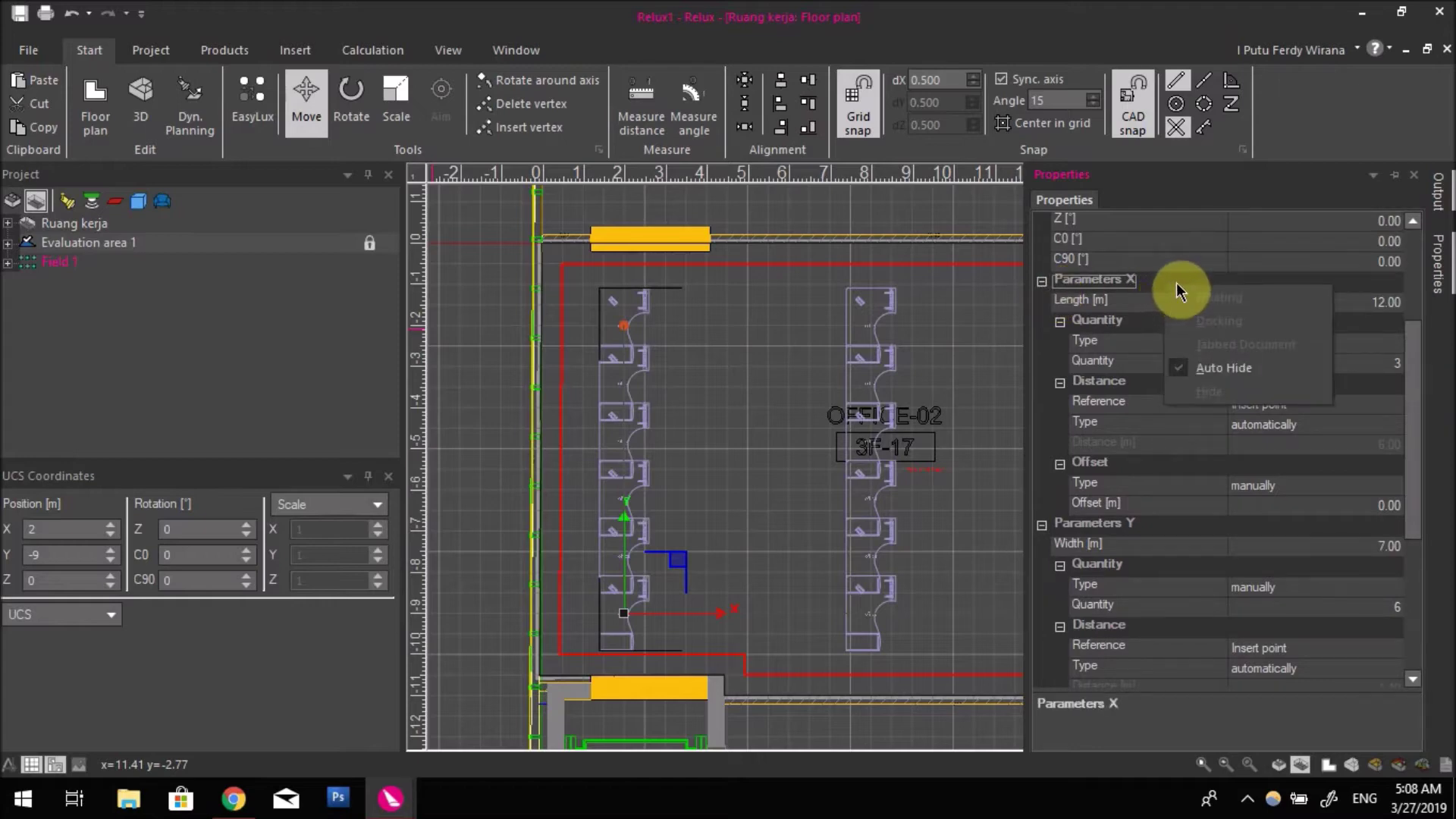
{"action": "left_click", "coordinate": [1163, 280]}
{"action": "left_click", "coordinate": [1042, 281]}
{"action": "left_click", "coordinate": [1042, 300]}
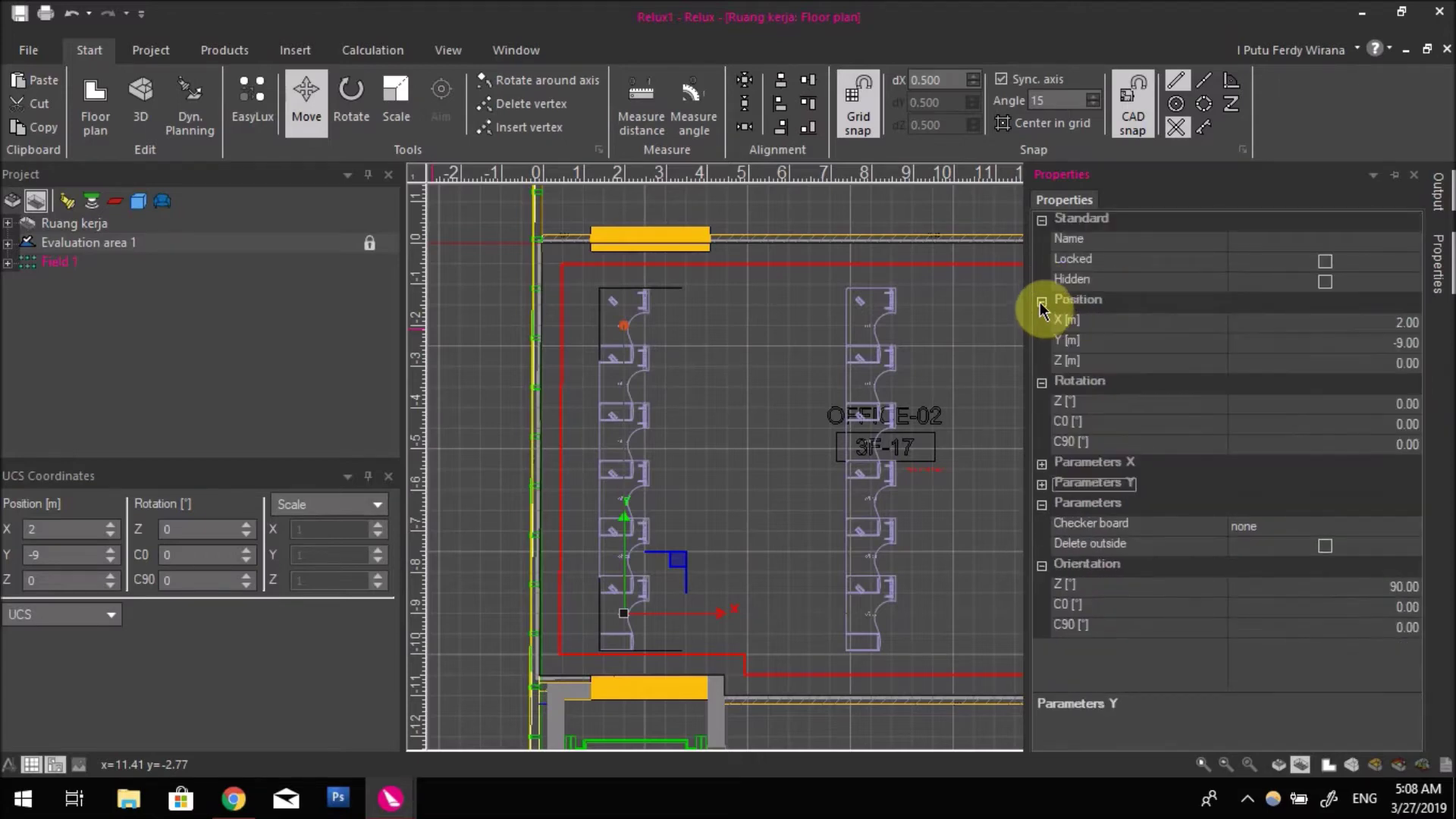
{"action": "left_click", "coordinate": [1042, 383]}
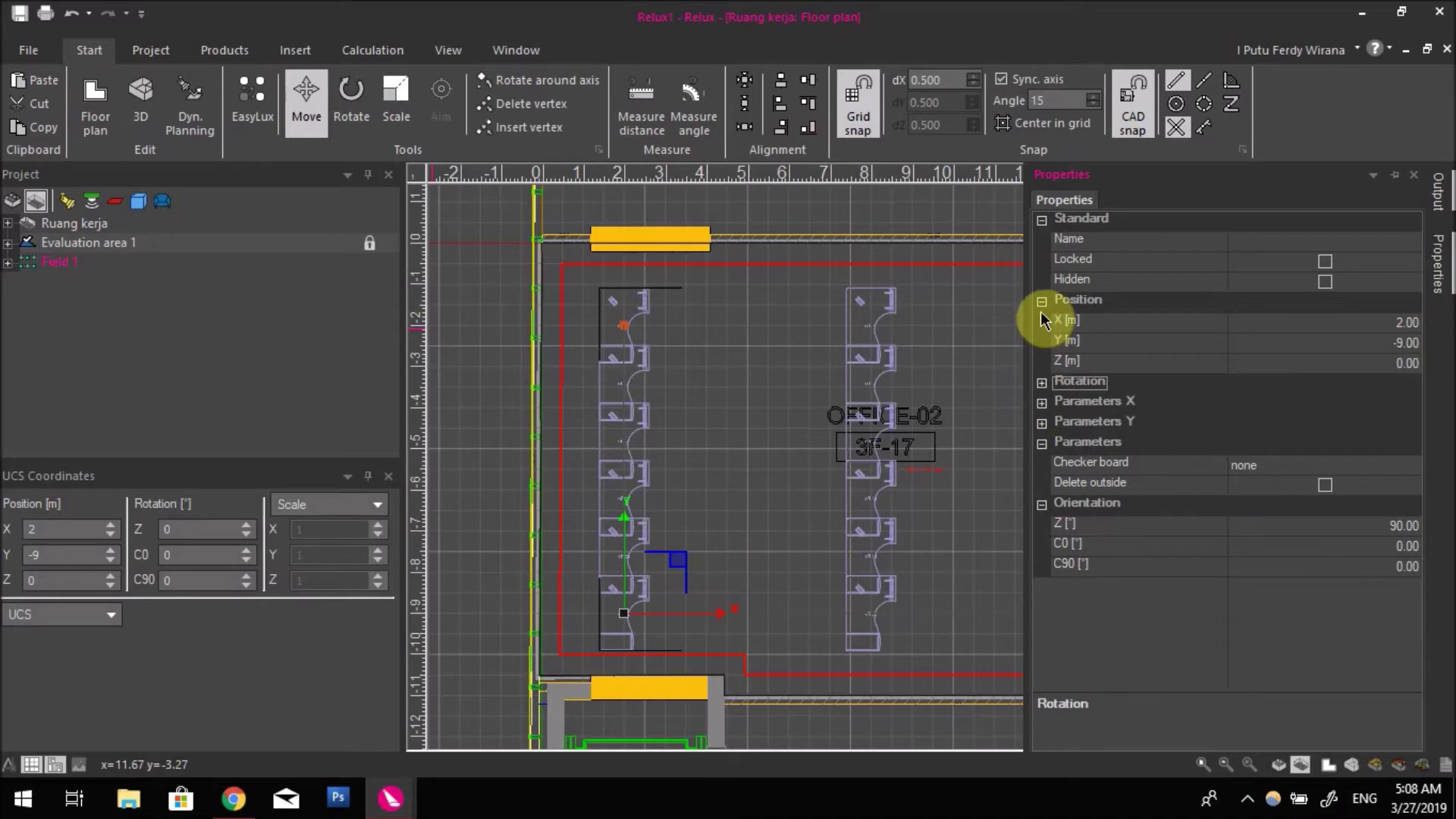
{"action": "left_click", "coordinate": [1042, 301]}
{"action": "left_click", "coordinate": [1042, 219]}
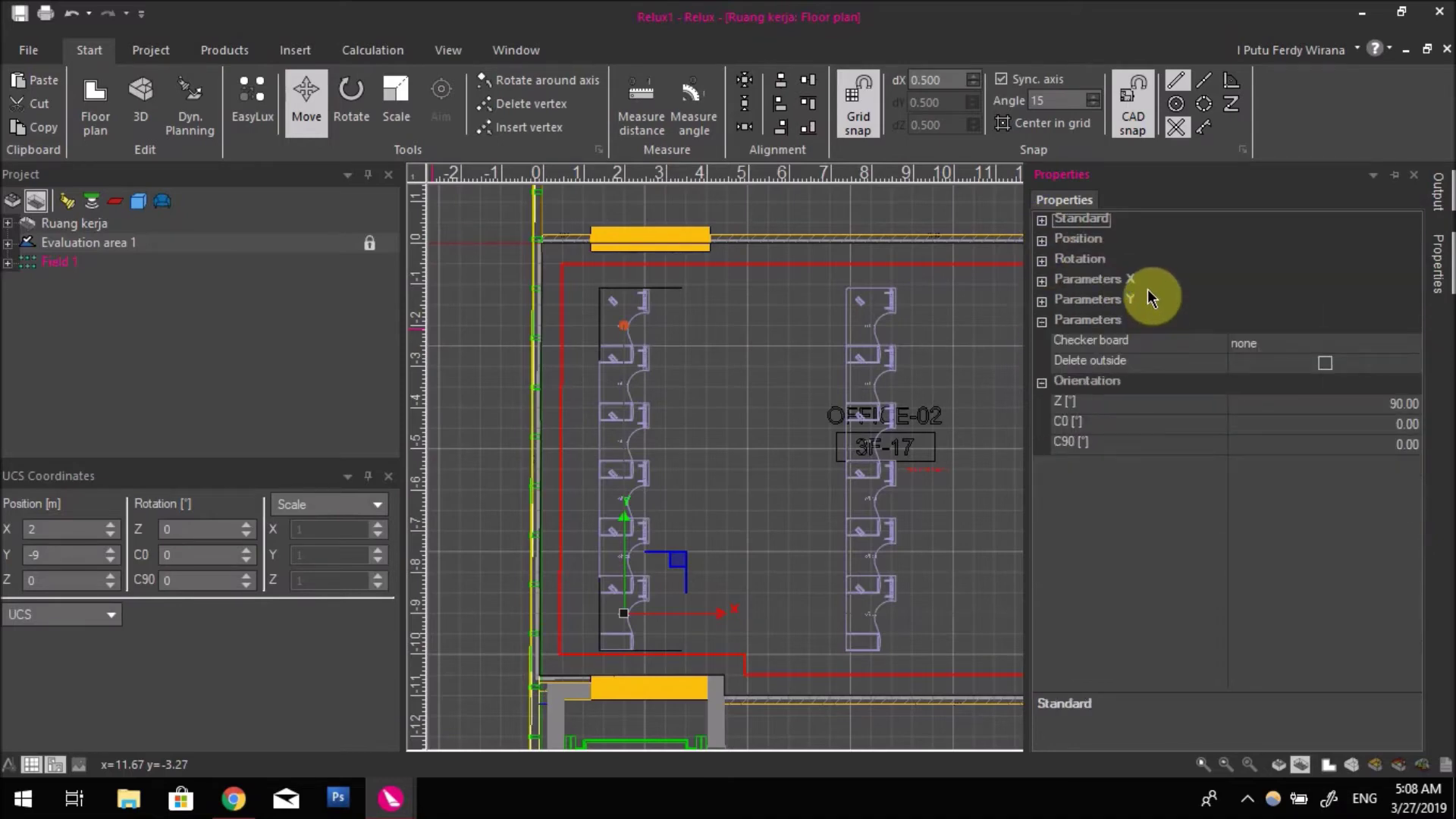
{"action": "left_click", "coordinate": [1042, 281]}
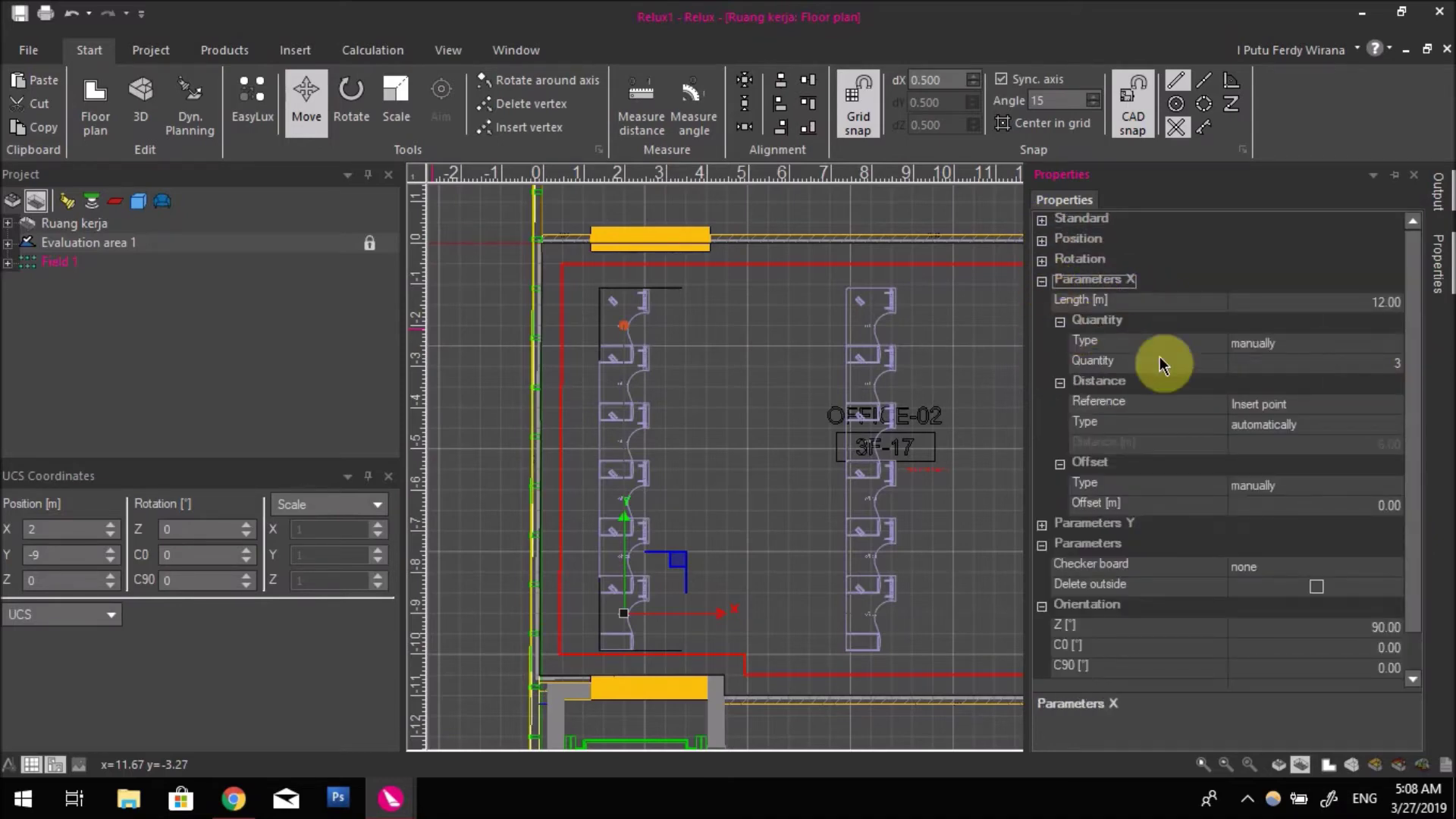
{"action": "left_click", "coordinate": [1042, 525]}
{"action": "scroll", "coordinate": [1138, 506], "scroll_direction": "down", "scroll_amount": 1}
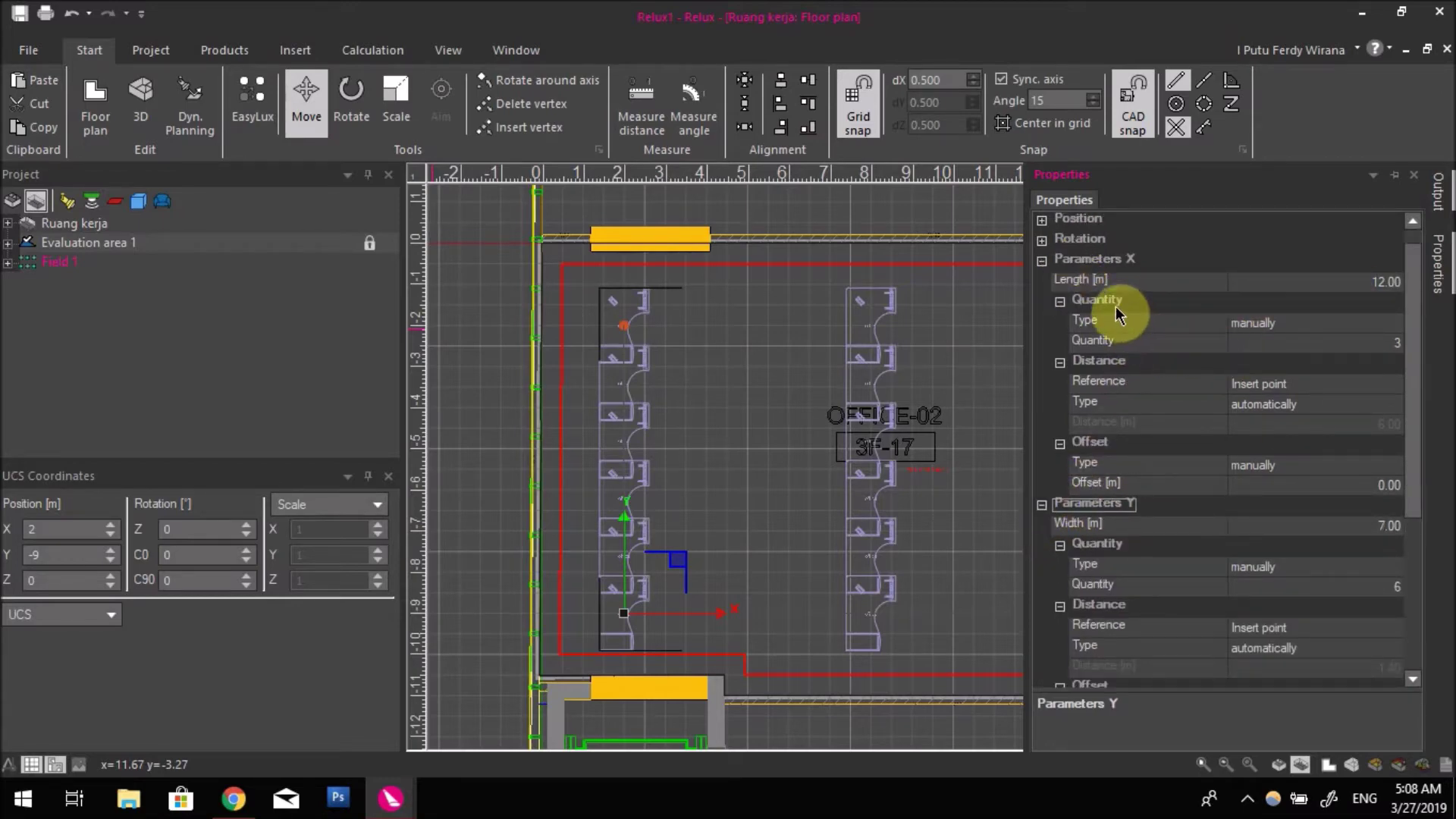
- Set the field quantity to 6 along X and 3 along Y
{"action": "left_click", "coordinate": [1268, 351]}
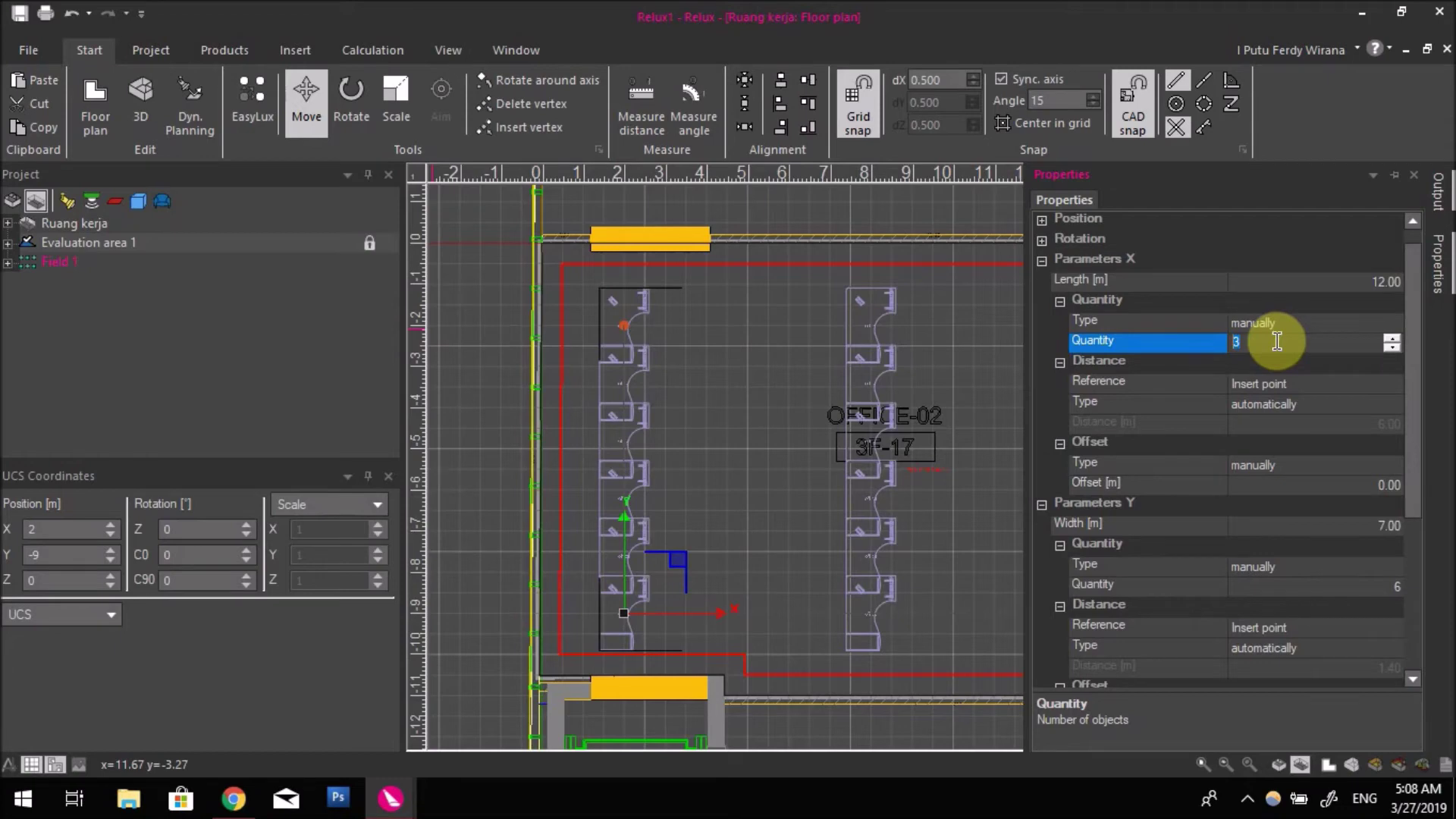
{"action": "type", "text": "6"}
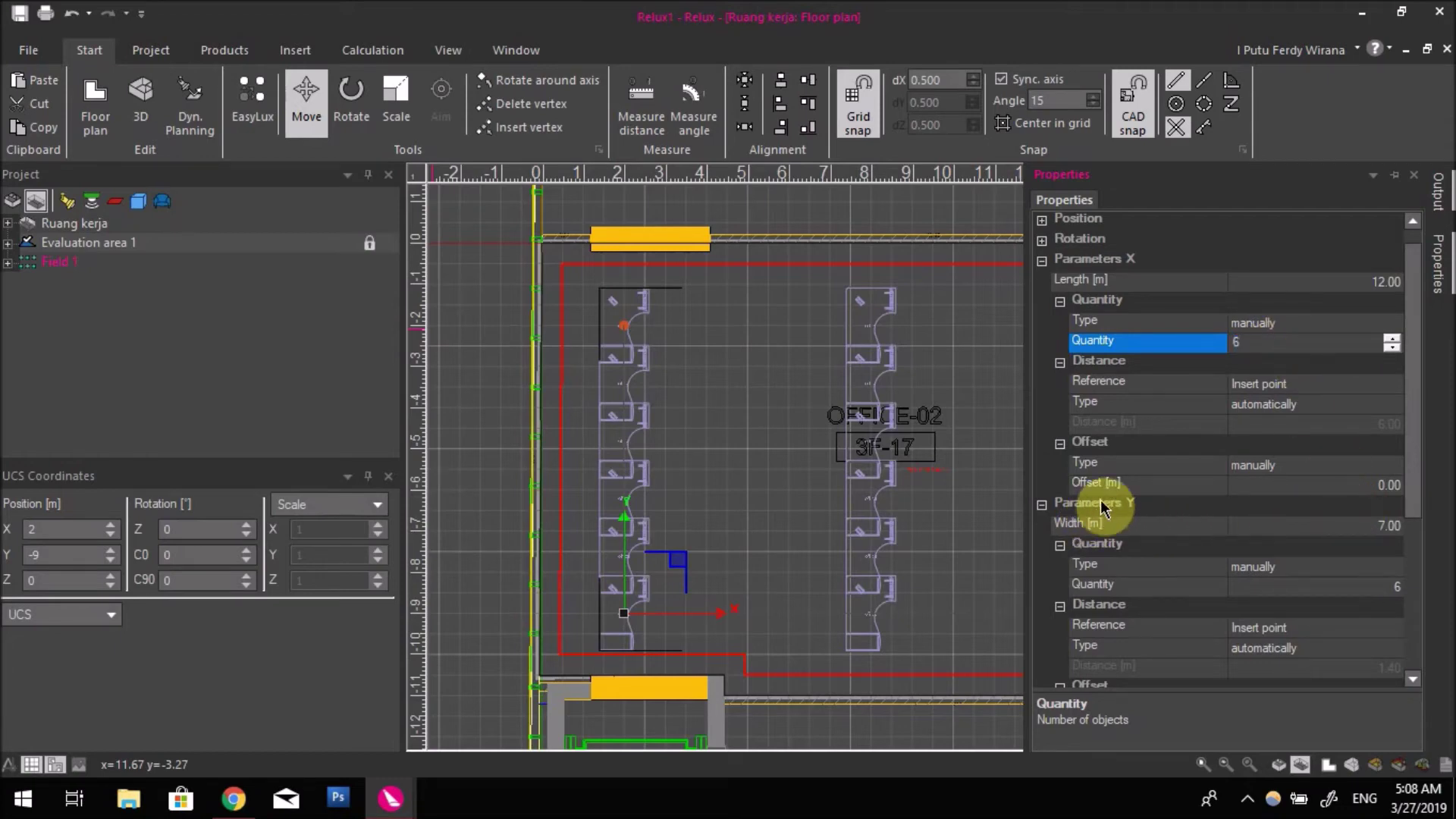
{"action": "left_click", "coordinate": [1266, 588]}
{"action": "double_click", "coordinate": [1247, 585]}
{"action": "type", "text": "3"}
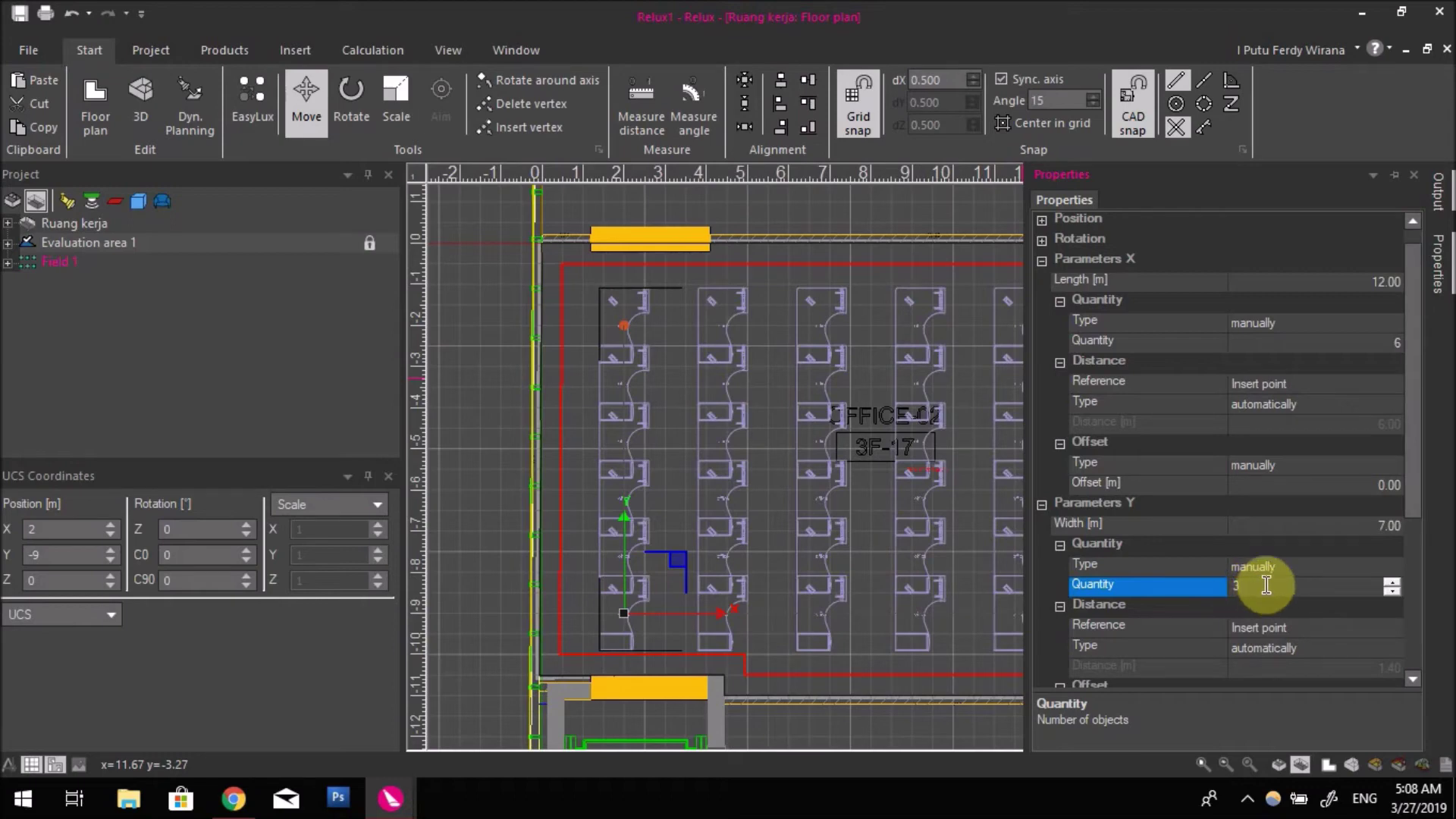
{"action": "left_click", "coordinate": [1311, 341]}
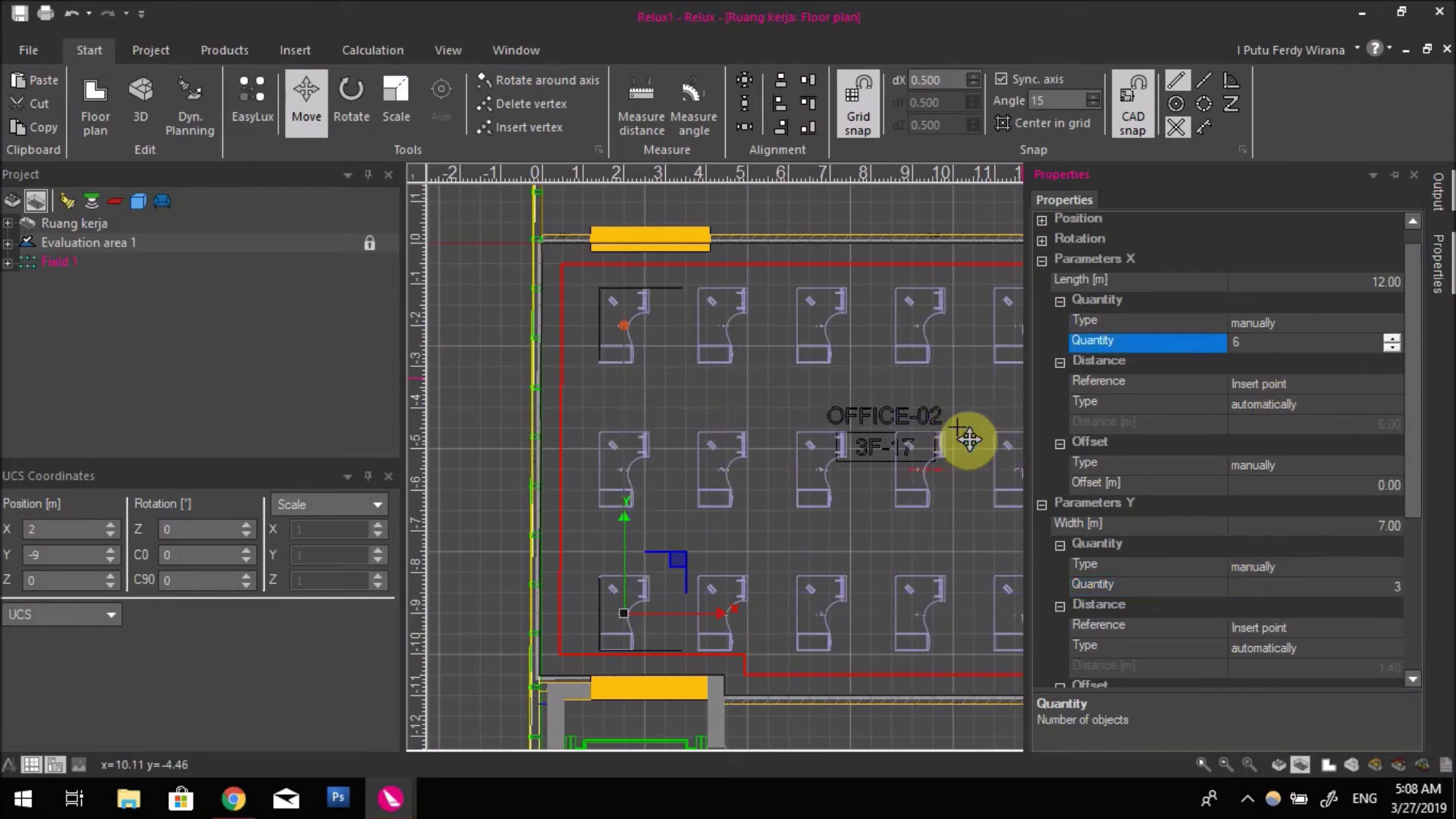
{"action": "middle_click_drag", "start_coordinate": [889, 446], "coordinate": [795, 463]}
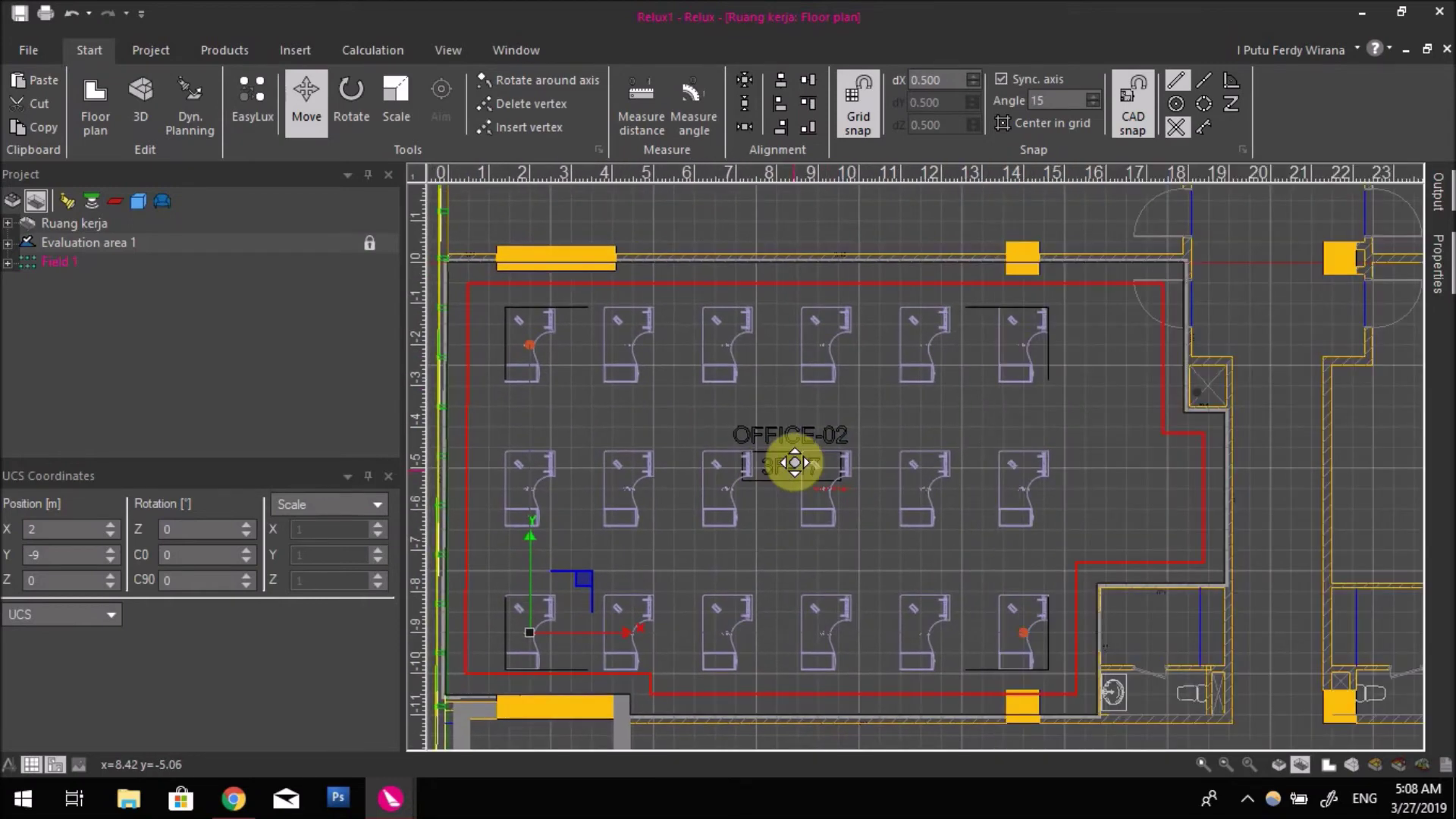
- Pan the floor plan to frame the room's desk field
{"action": "scroll", "coordinate": [887, 417], "scroll_direction": "down", "scroll_amount": 3}
{"action": "scroll", "coordinate": [872, 414], "scroll_direction": "up", "scroll_amount": 3}
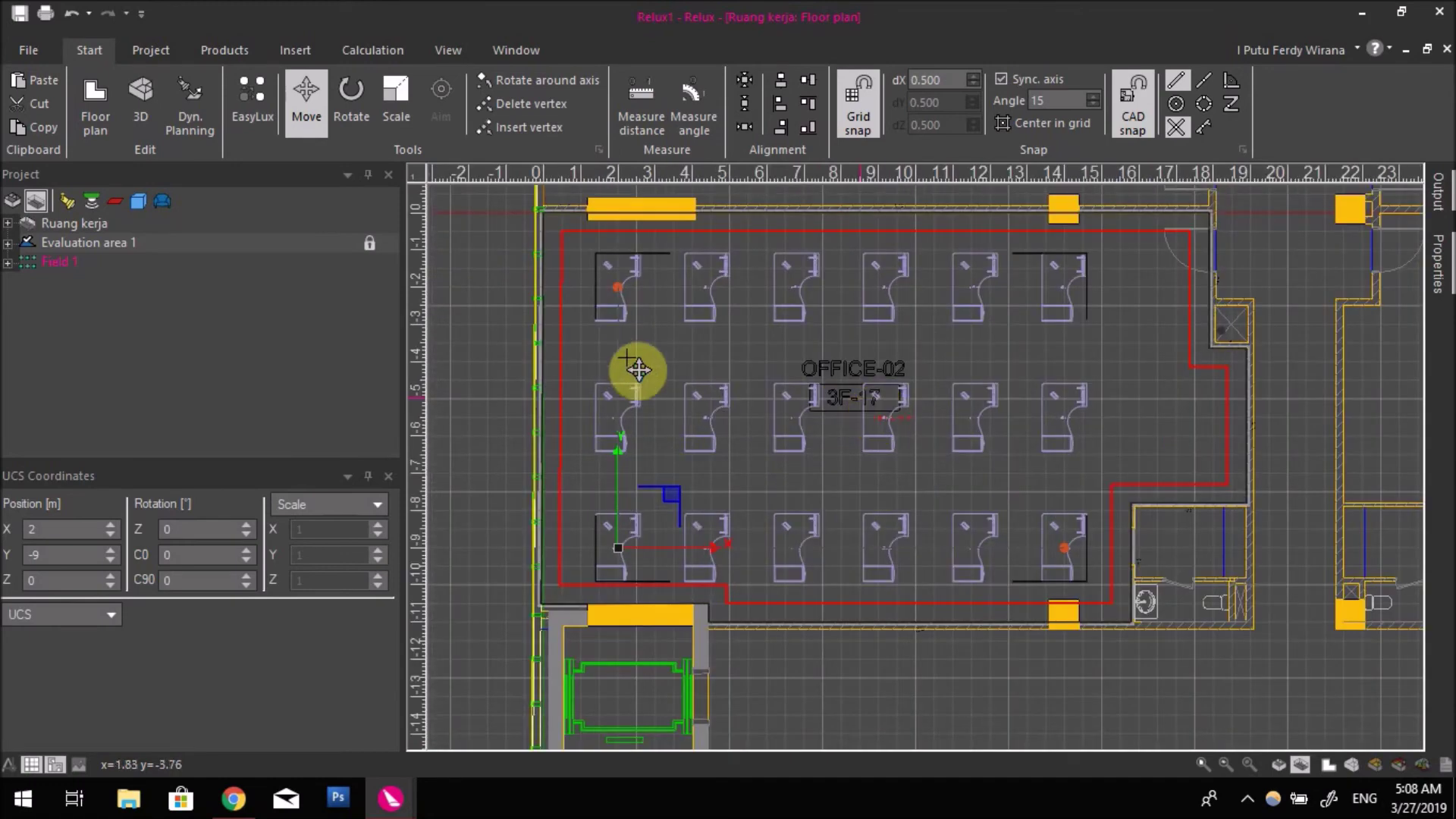
{"action": "middle_click_drag", "start_coordinate": [637, 379], "coordinate": [695, 368]}
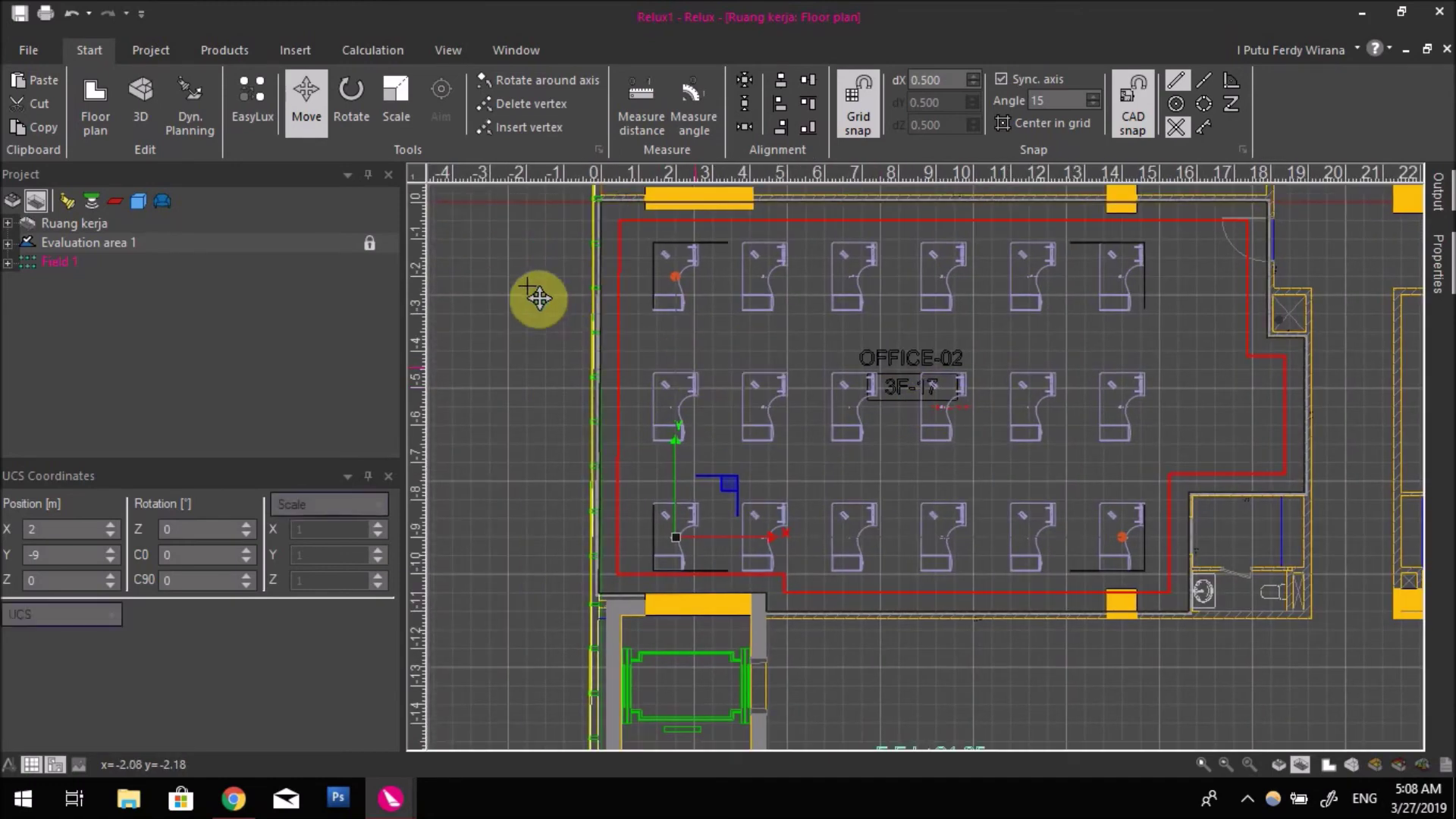
{"action": "middle_click_drag", "start_coordinate": [829, 445], "coordinate": [758, 432]}
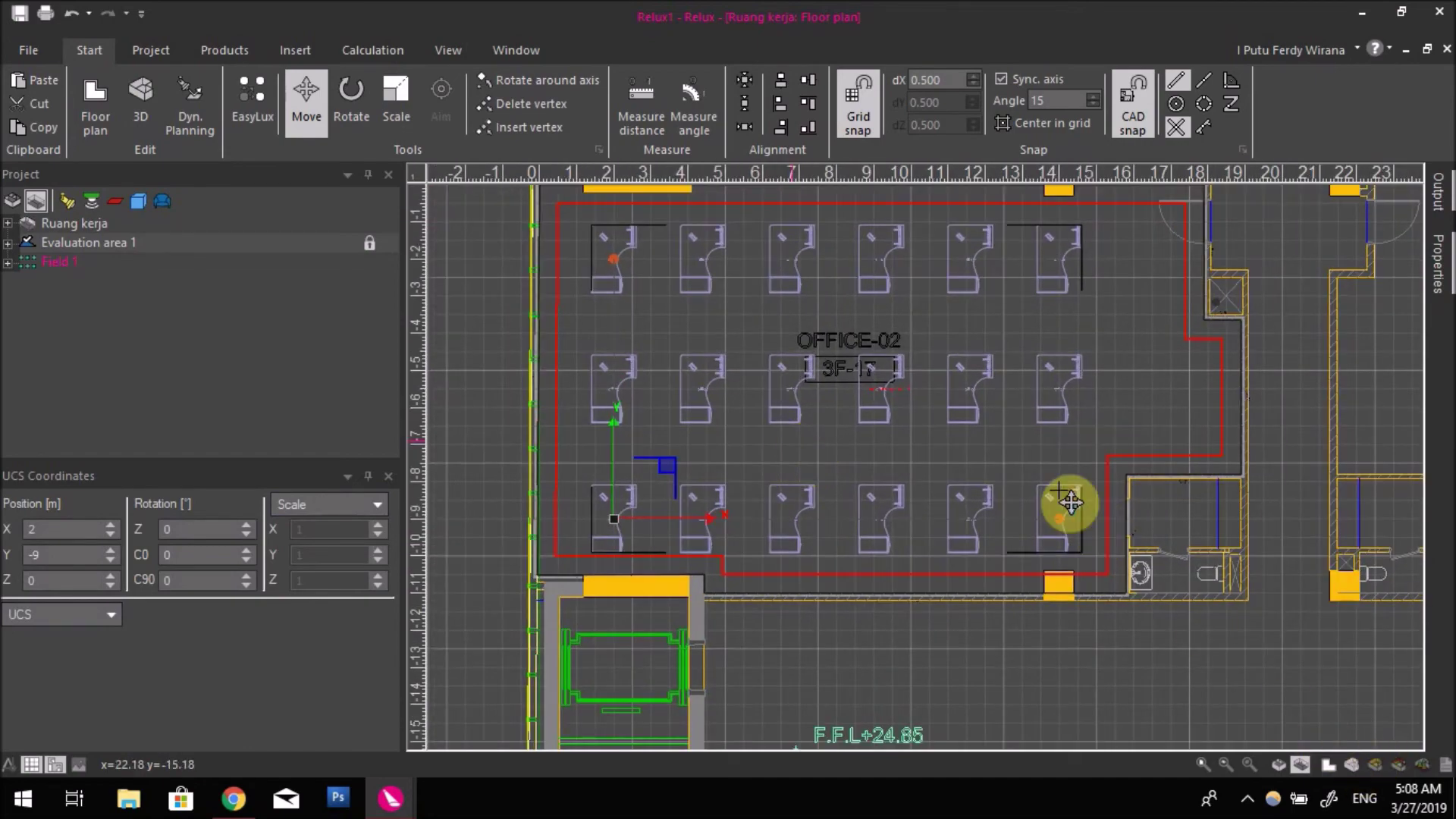
- Switch to the 3D view and orbit to a low view across the rows of desks in OFFICE-02
{"action": "left_click", "coordinate": [1351, 765]}
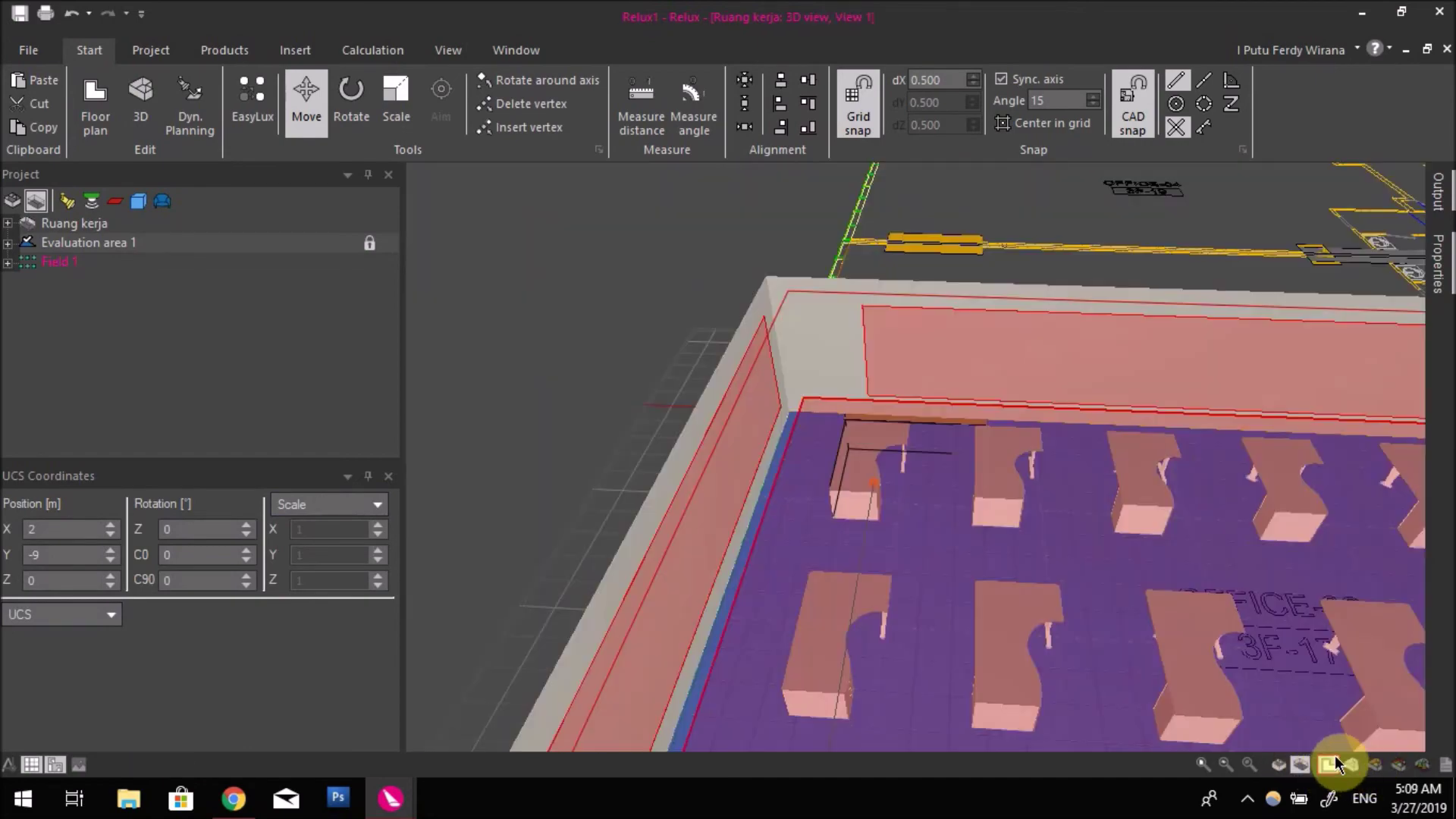
{"action": "scroll", "coordinate": [1092, 551], "scroll_direction": "down", "scroll_amount": 3}
{"action": "middle_click_drag", "start_coordinate": [1106, 548], "coordinate": [1050, 464]}
{"action": "scroll", "coordinate": [941, 389], "scroll_direction": "down", "scroll_amount": 1}
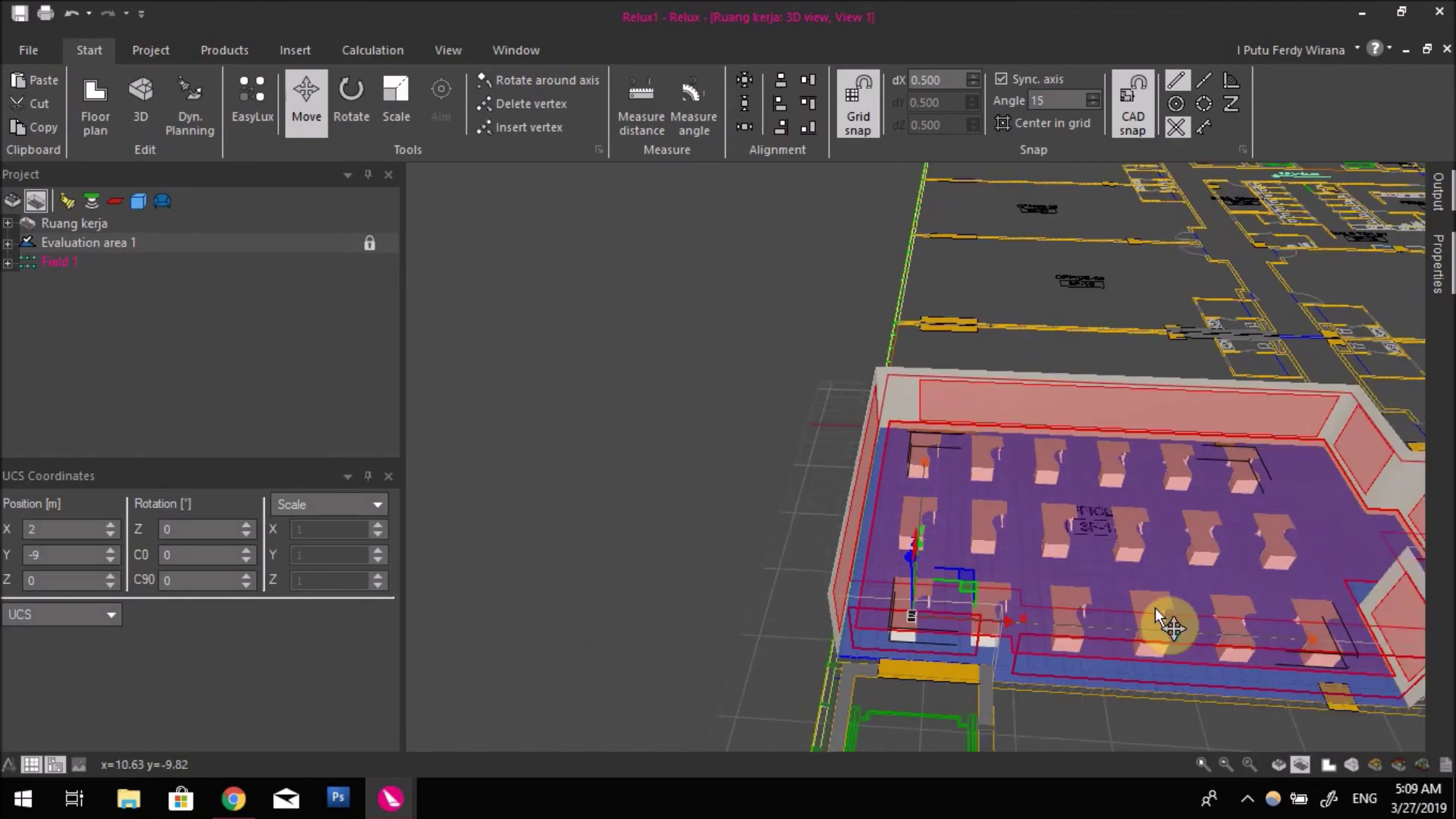
{"action": "scroll", "coordinate": [1160, 608], "scroll_direction": "up", "scroll_amount": 1}
{"action": "middle_click_drag", "start_coordinate": [1164, 610], "coordinate": [1149, 567]}
{"action": "left_click_drag", "start_coordinate": [1148, 566], "coordinate": [896, 460]}
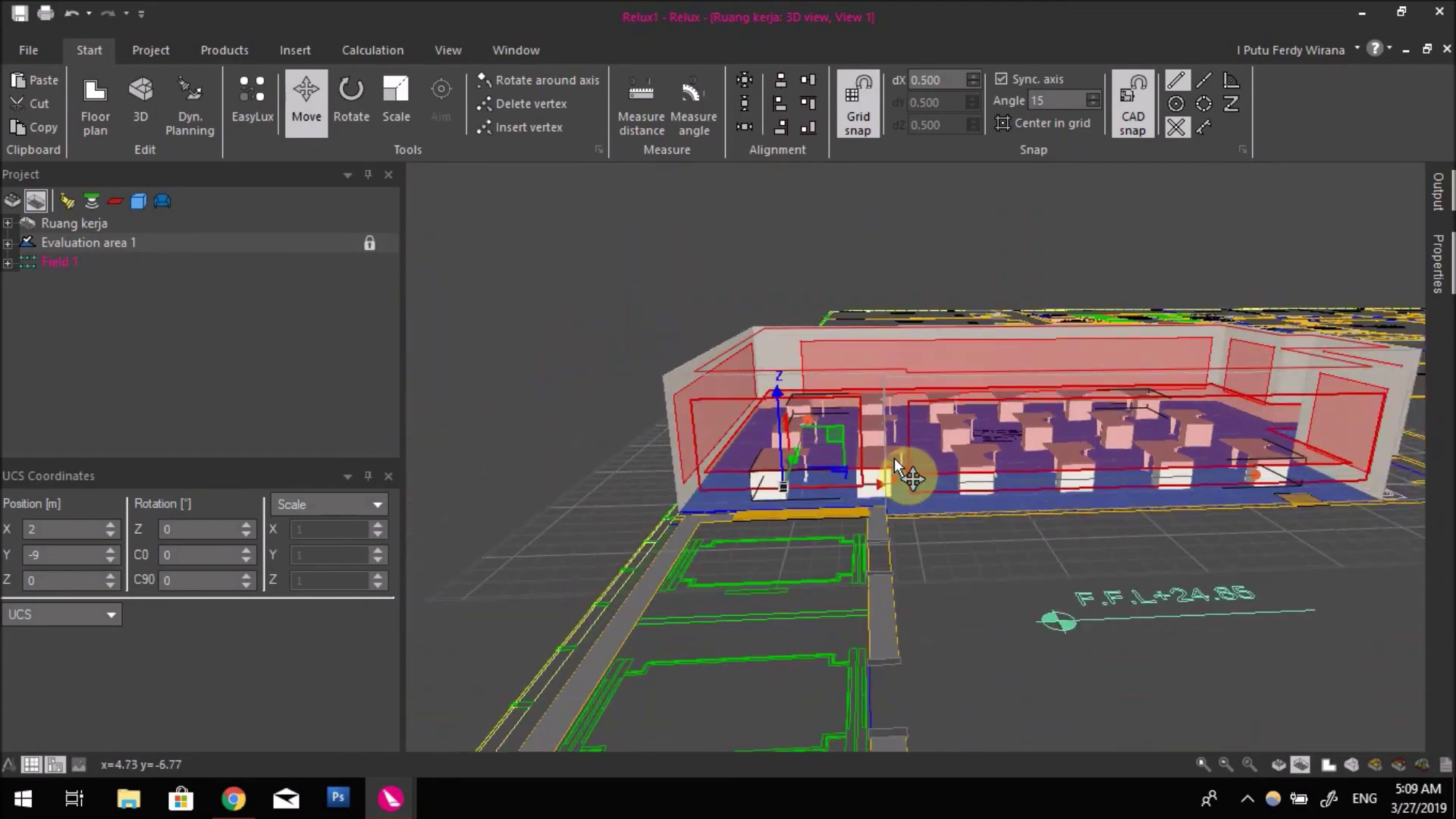